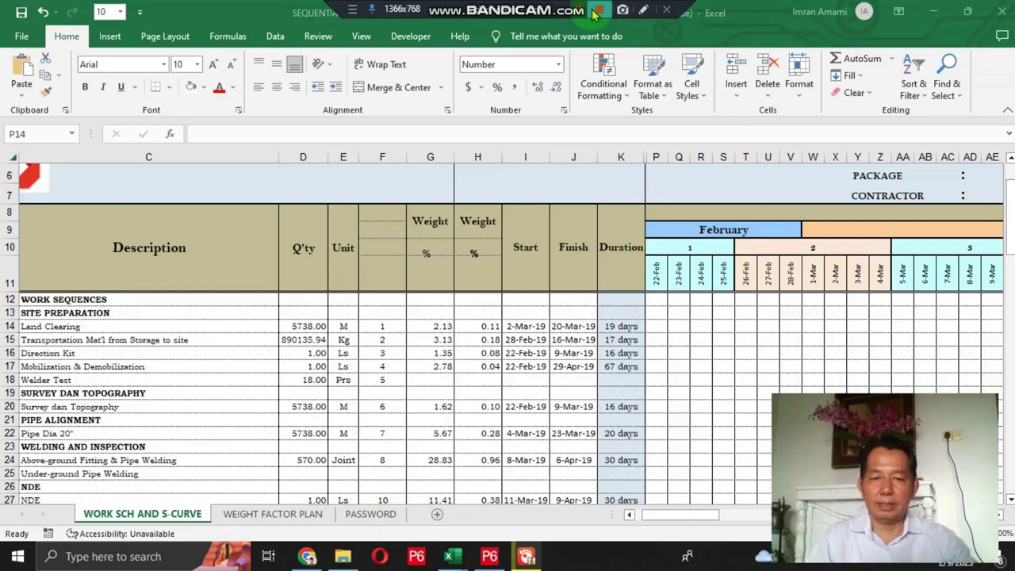
In P14, after checking Land Clearing's start date, begin the formula =IF(AND(.
click(662, 325)
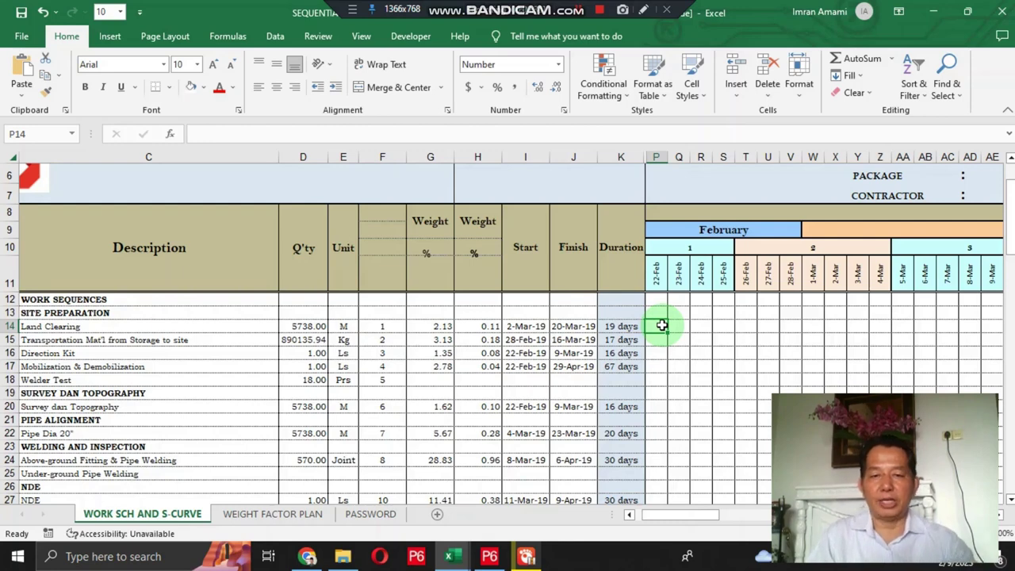
key(Left)
key(Left)
key(Left)
key(Left)
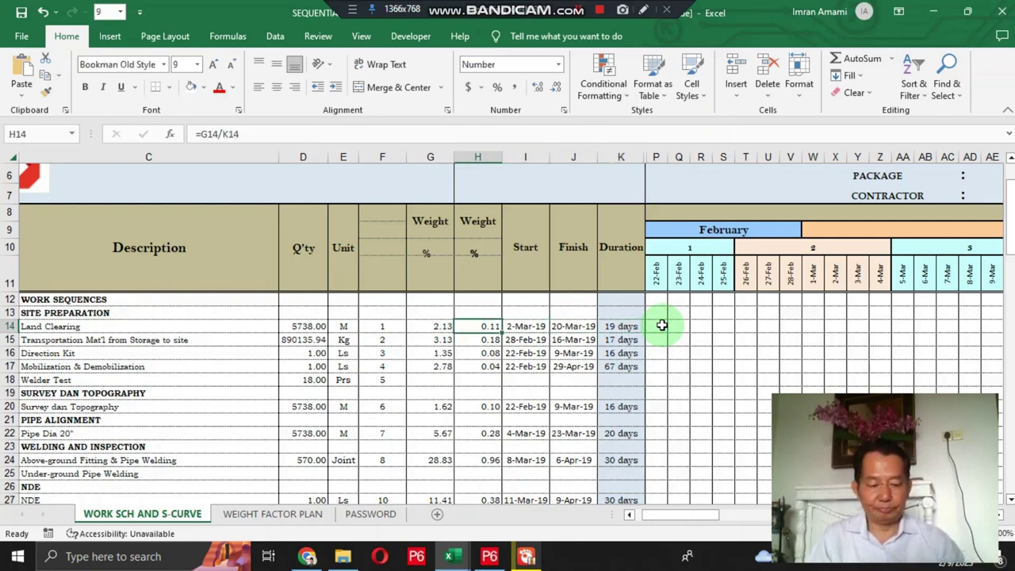
key(Right)
key(Right)
key(Right)
key(Right)
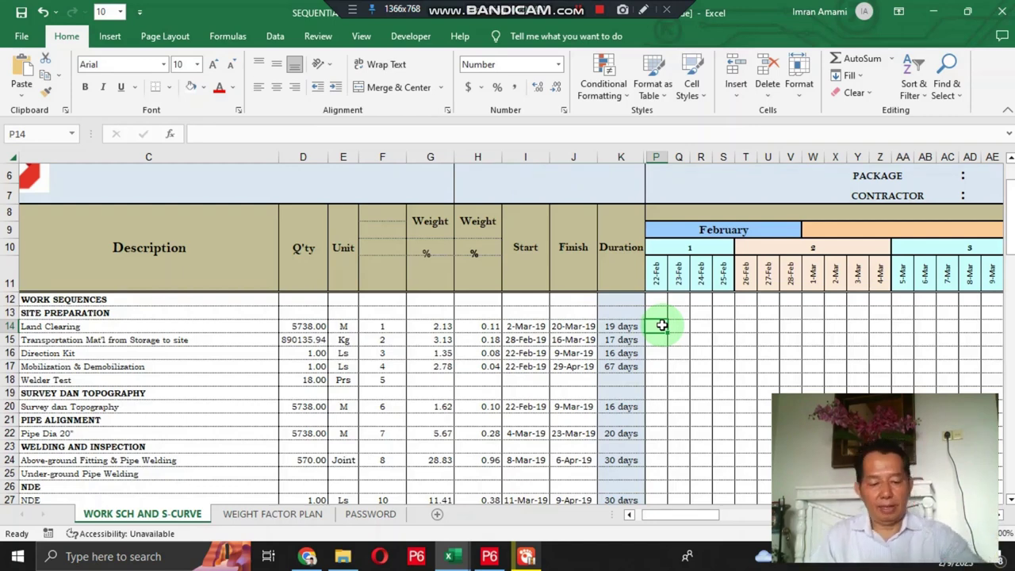
text(=IF)
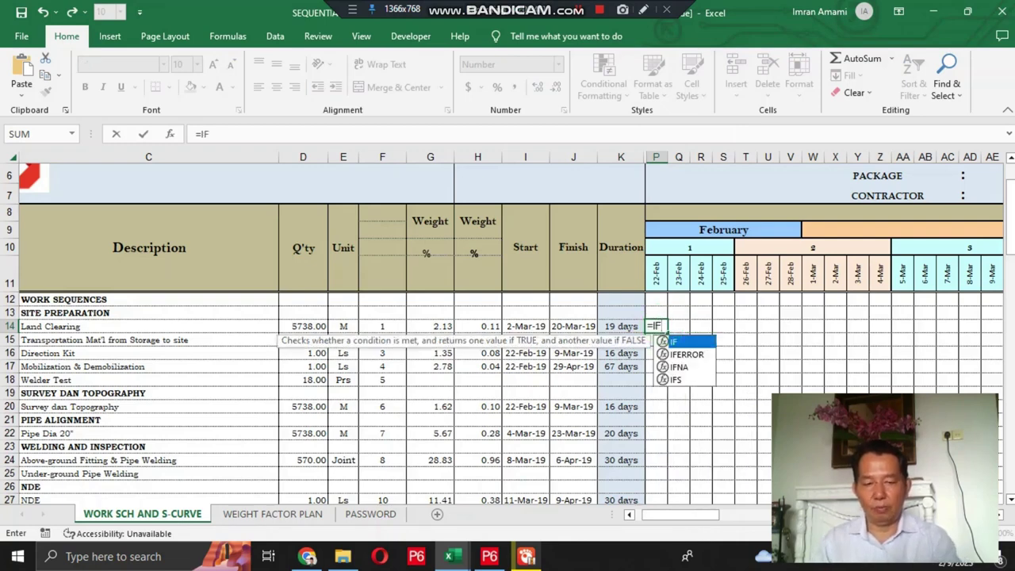
text(*)
key(BackSpace)
text(()
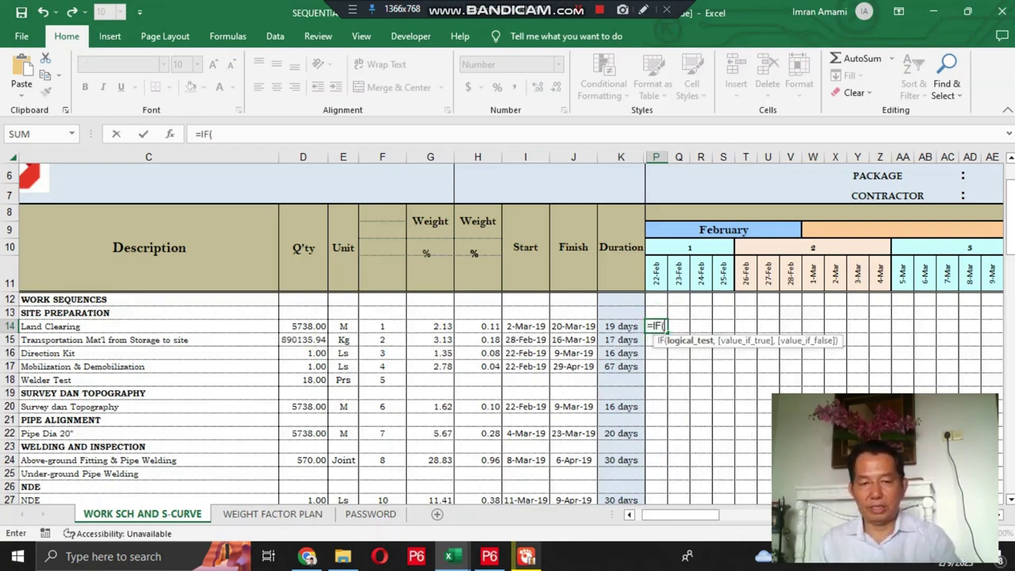
text(AND)
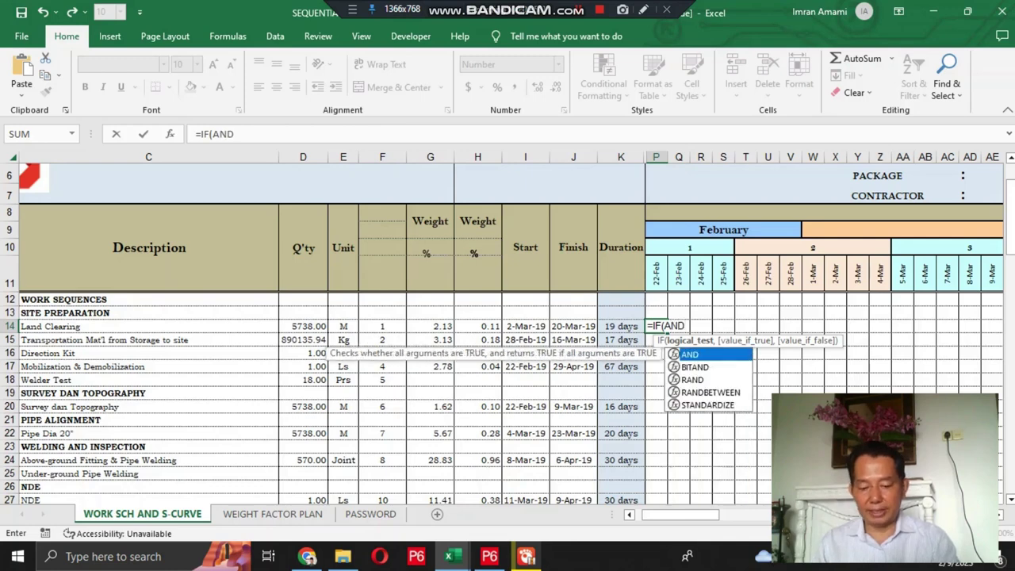
text(()
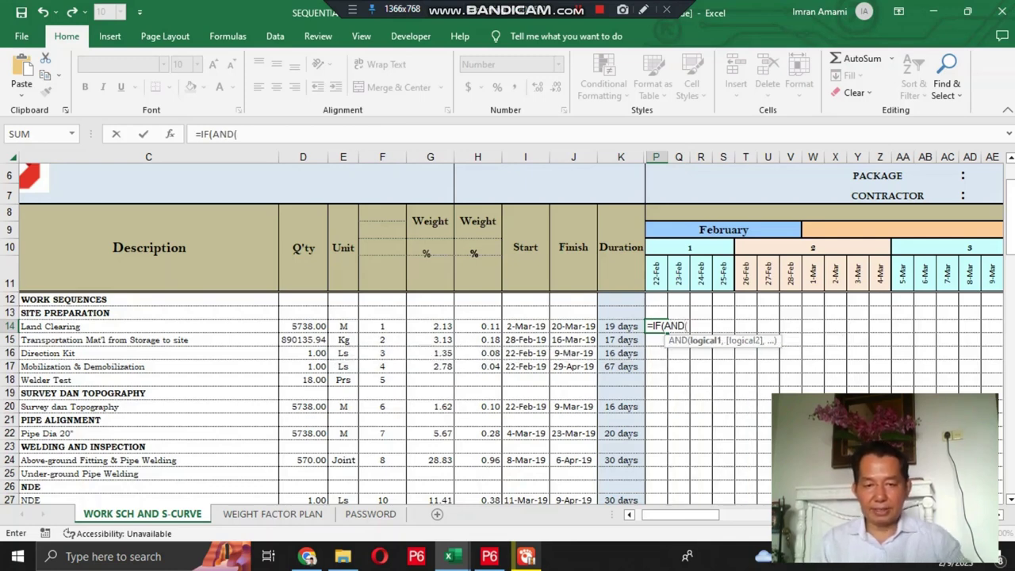
Complete the condition I14<=P11, J14>=P11, returning H14, otherwise blank "".
click(533, 328)
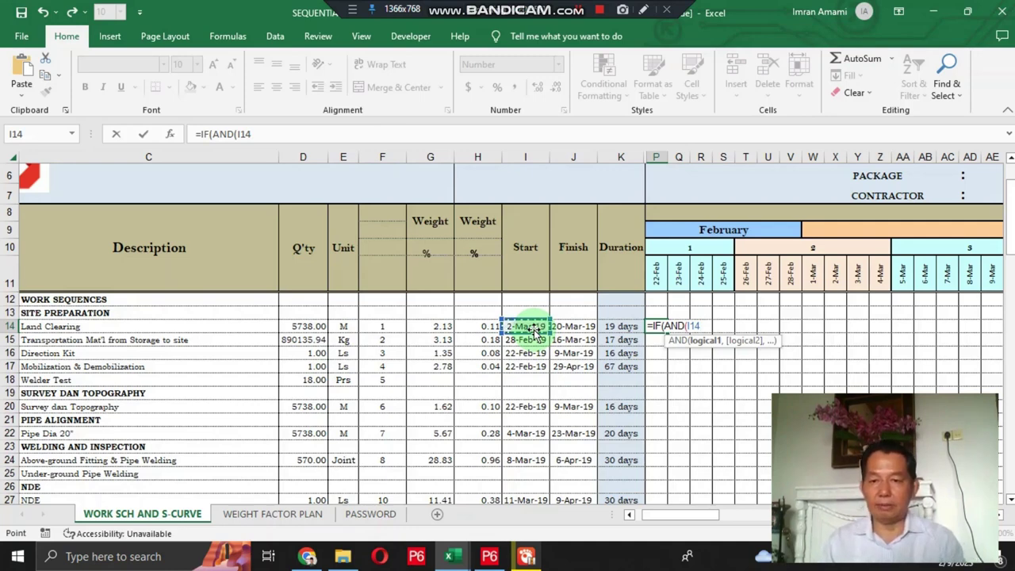
text(<=)
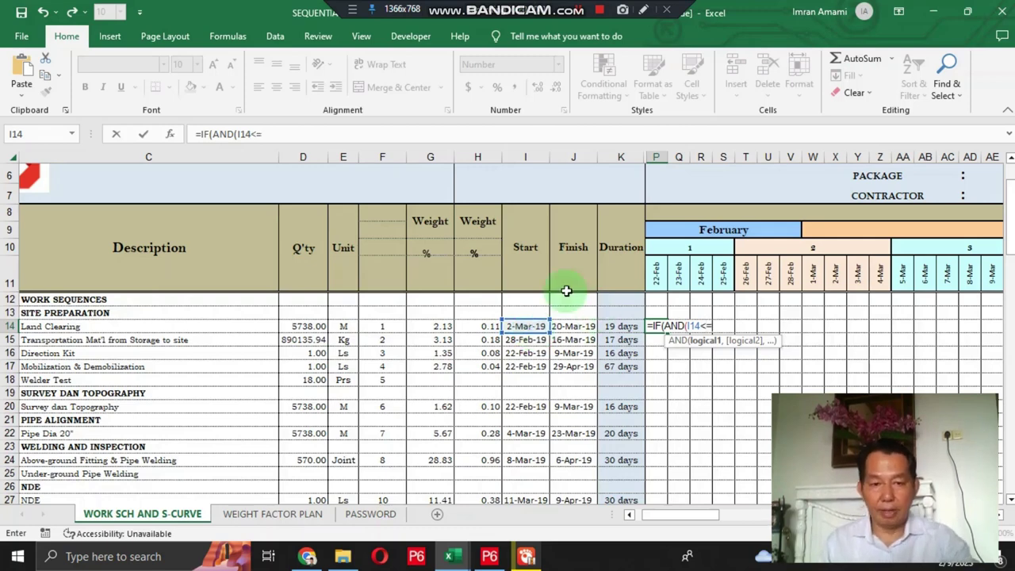
click(656, 274)
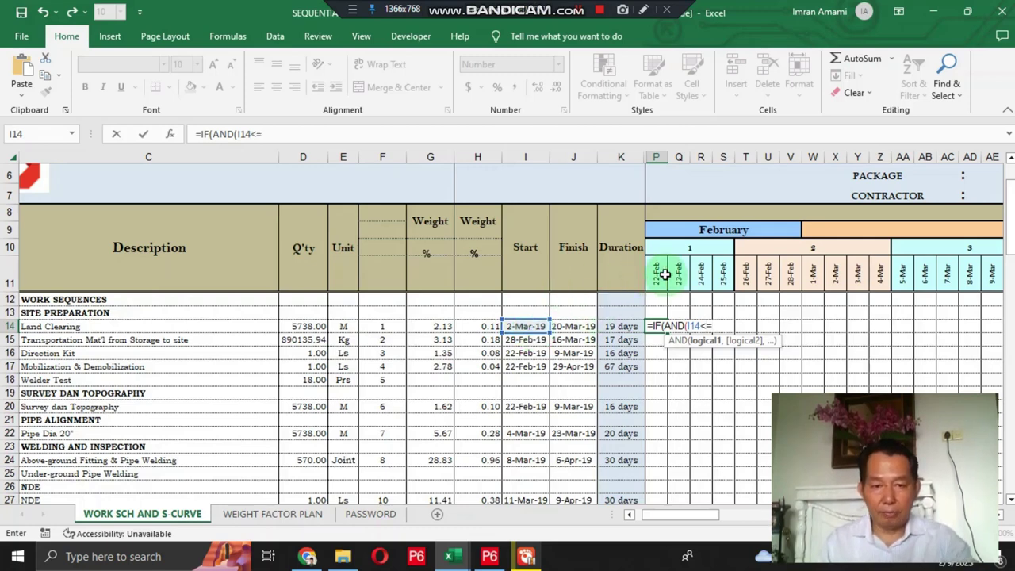
text(,)
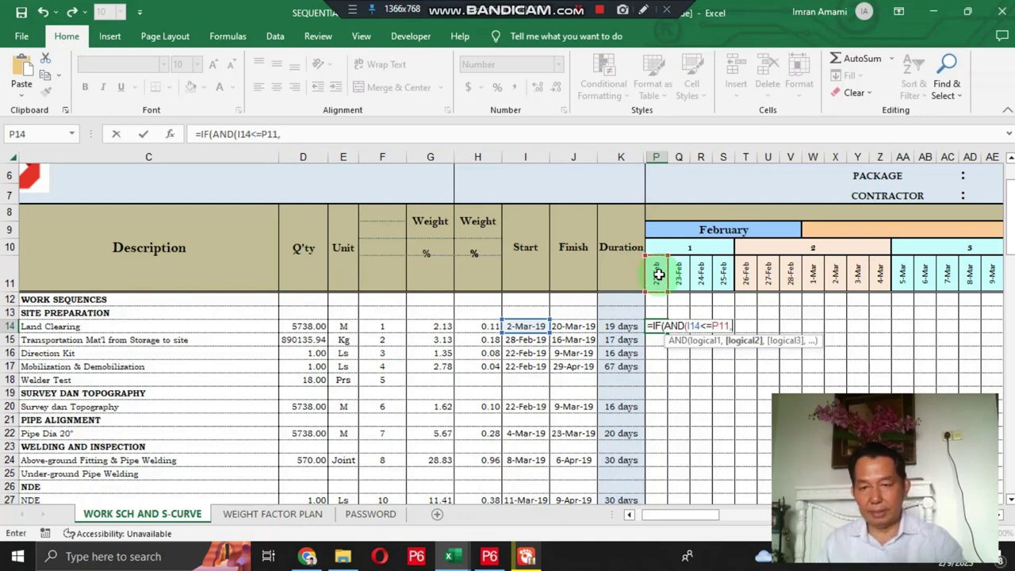
click(579, 326)
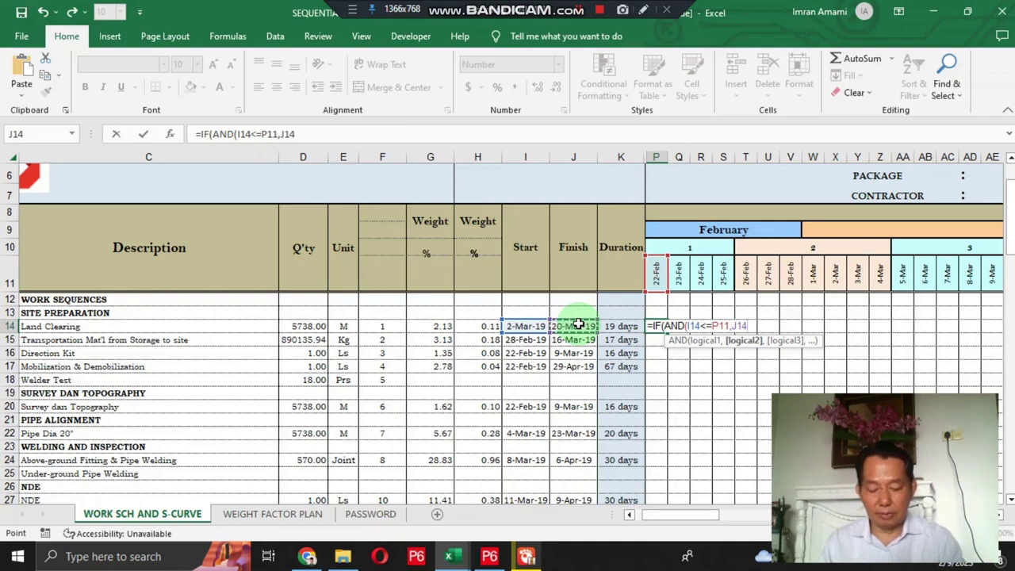
text(>=)
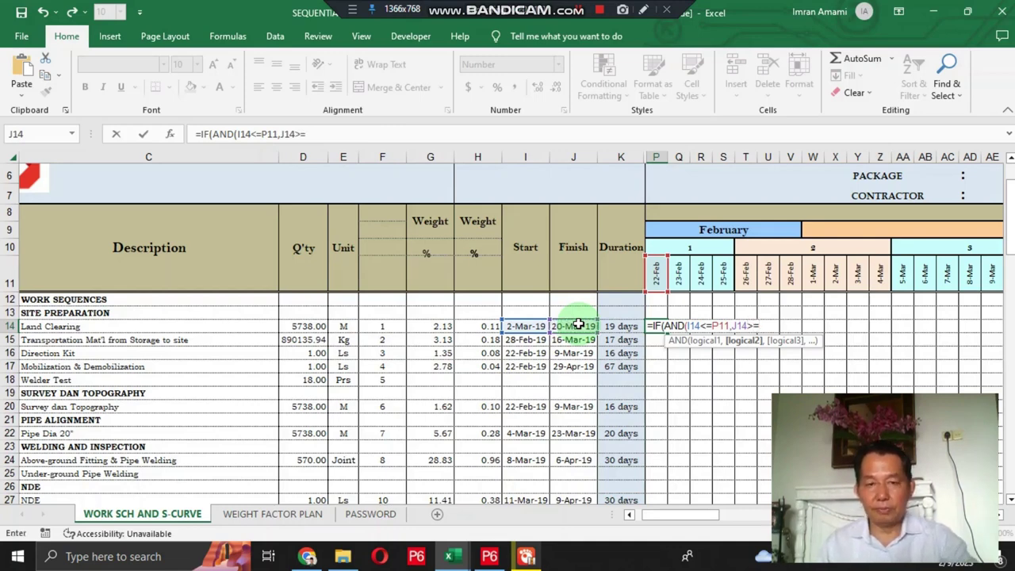
click(659, 272)
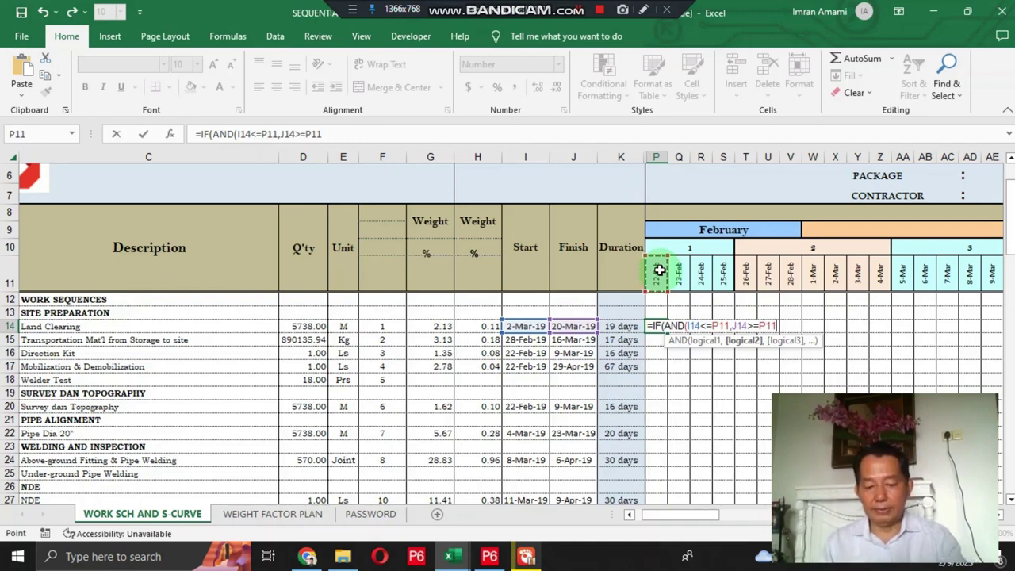
text())
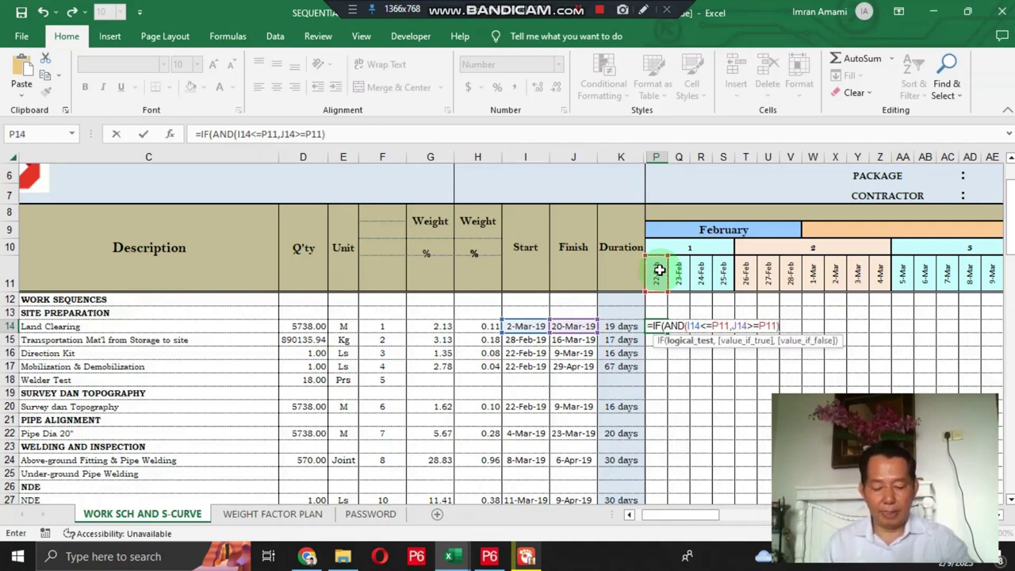
text(,)
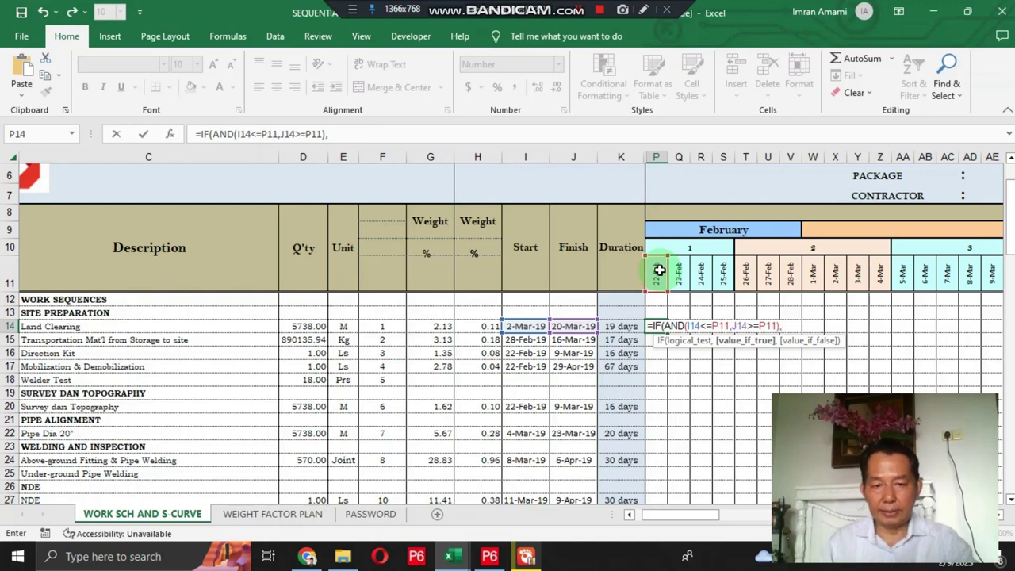
click(481, 326)
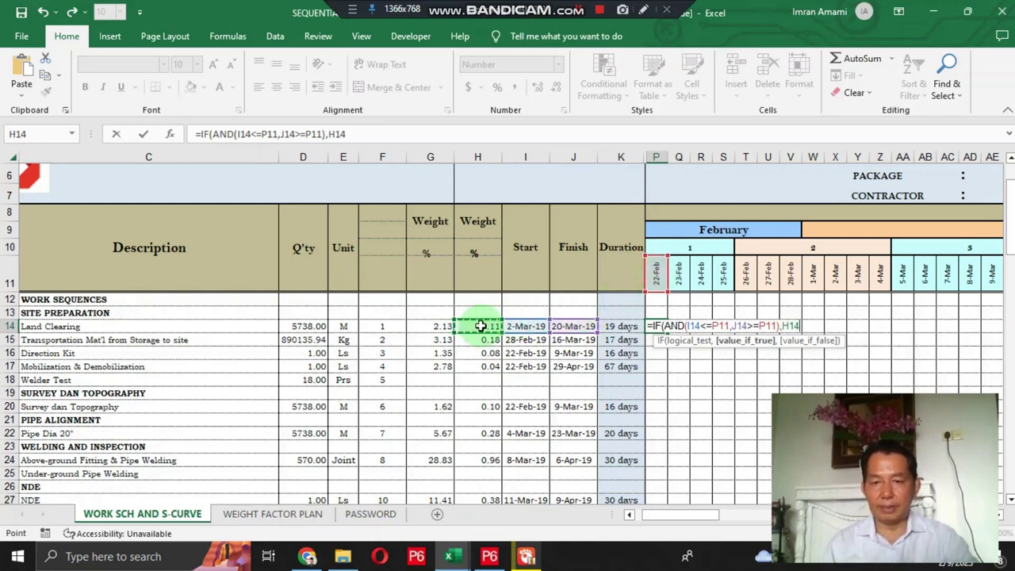
text(,)
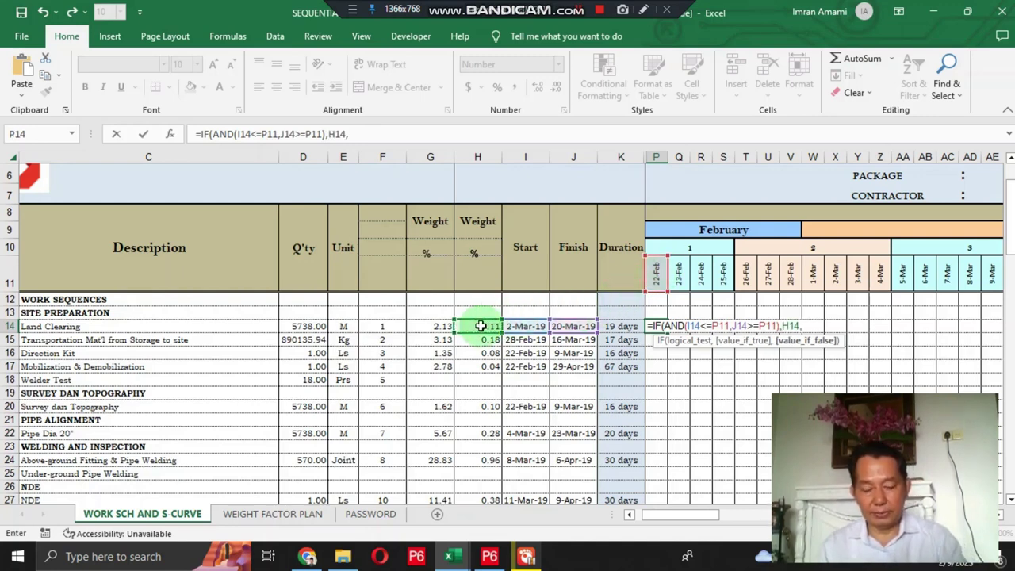
text(""))
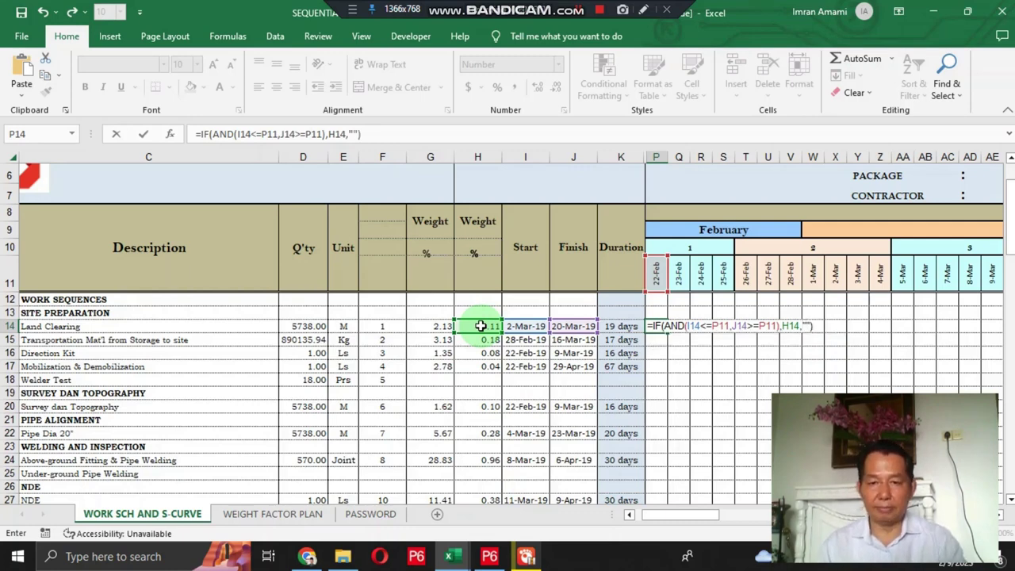
Commit the formula in P14 and review the start dates in column I.
key(ctrl+Return)
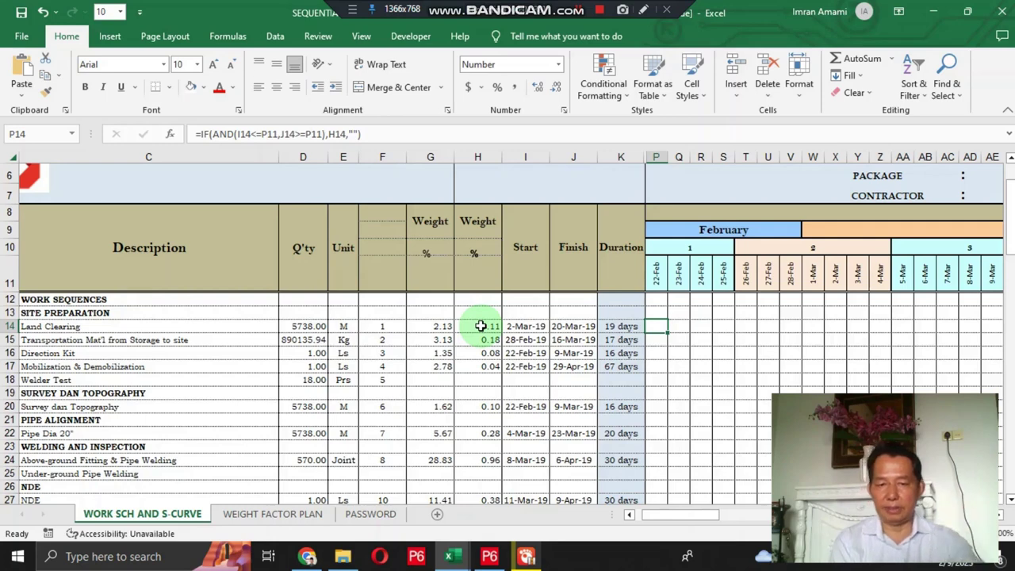
key(Left)
key(Left)
key(Left)
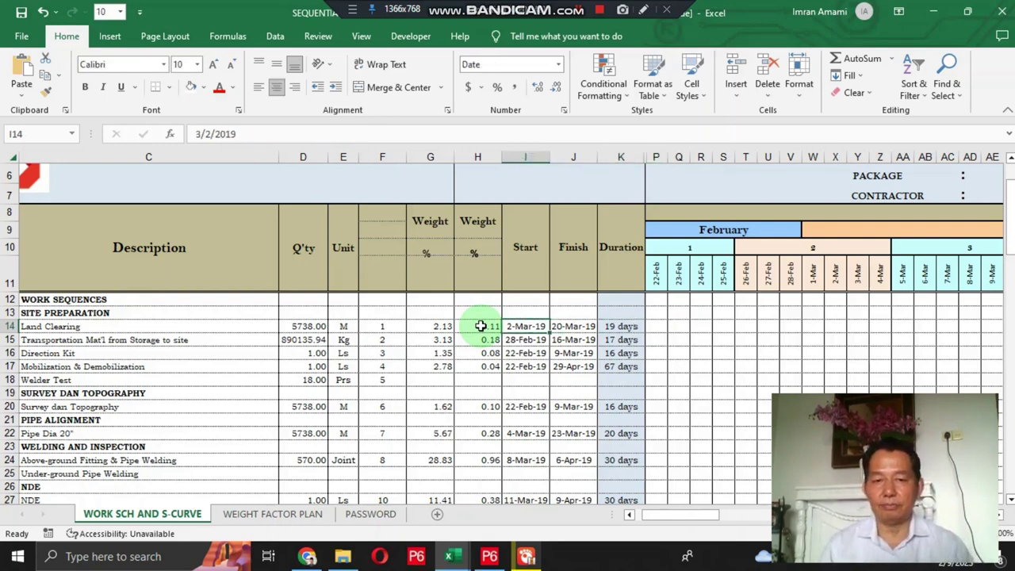
key(Down)
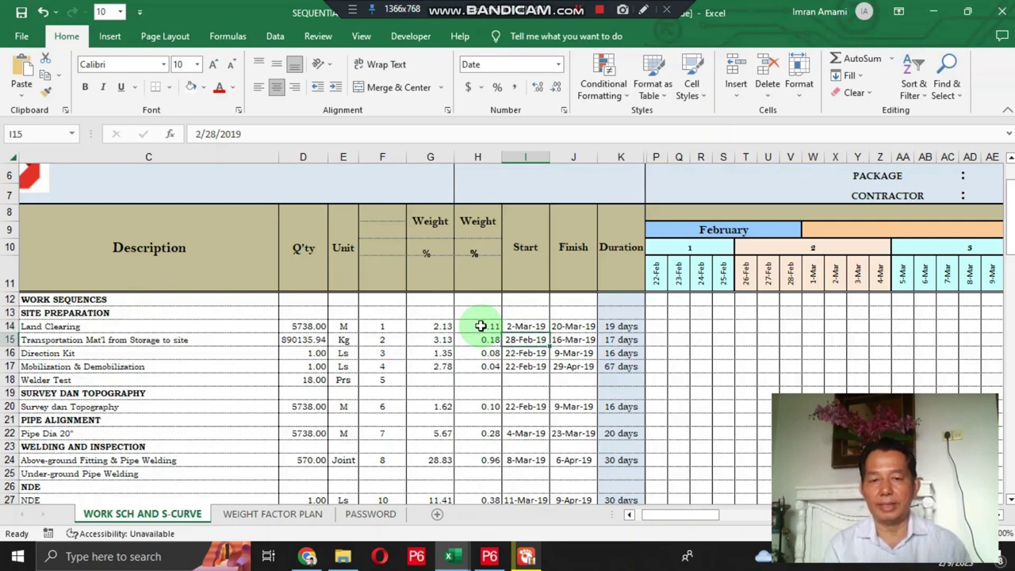
key(Down)
key(Down)
key(Up)
key(Up)
key(Right)
key(Right)
key(Right)
Check the 22-Feb header in P11 and the neighbouring date cells along row 14.
key(Up)
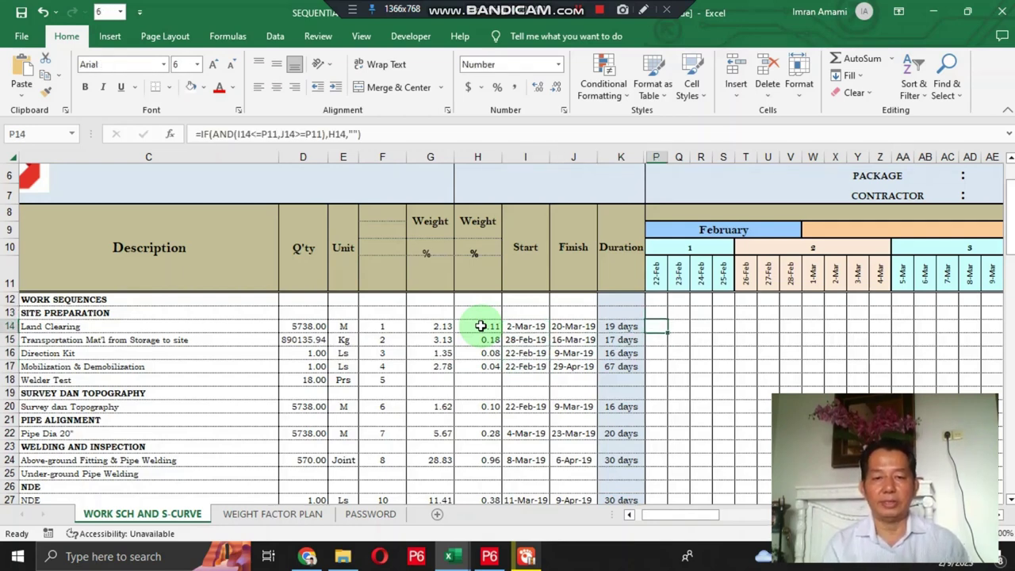
key(Up)
key(Up)
key(Up)
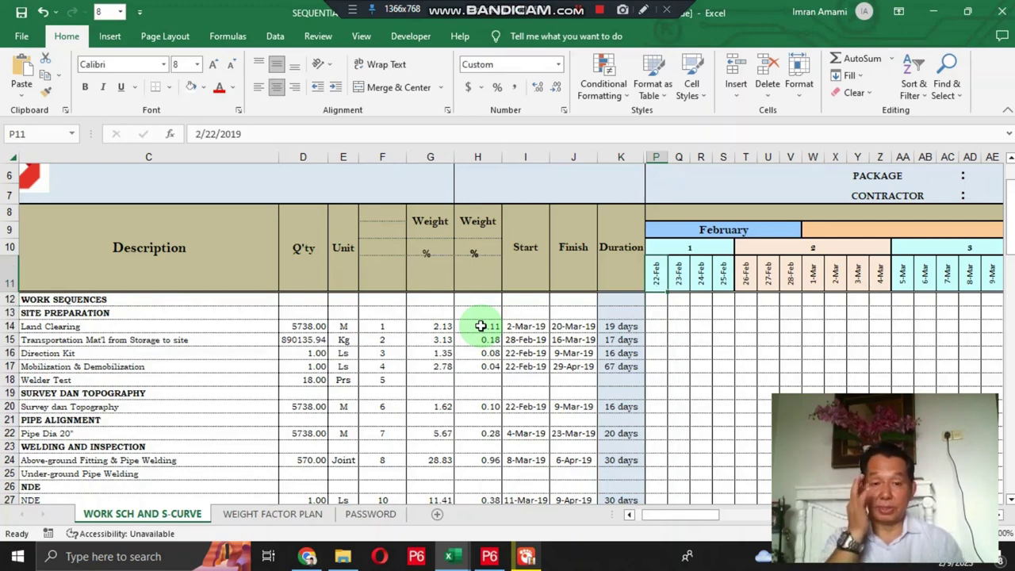
key(Down)
key(Down)
key(Down)
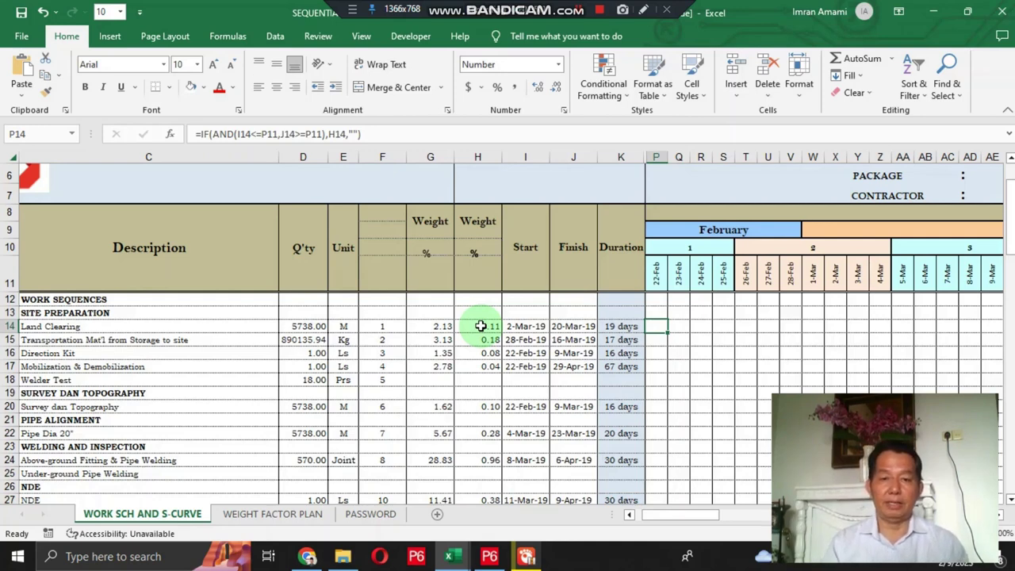
key(Right)
key(Right)
key(Right)
key(Right)
key(Right)
key(Right)
key(Right)
key(Right)
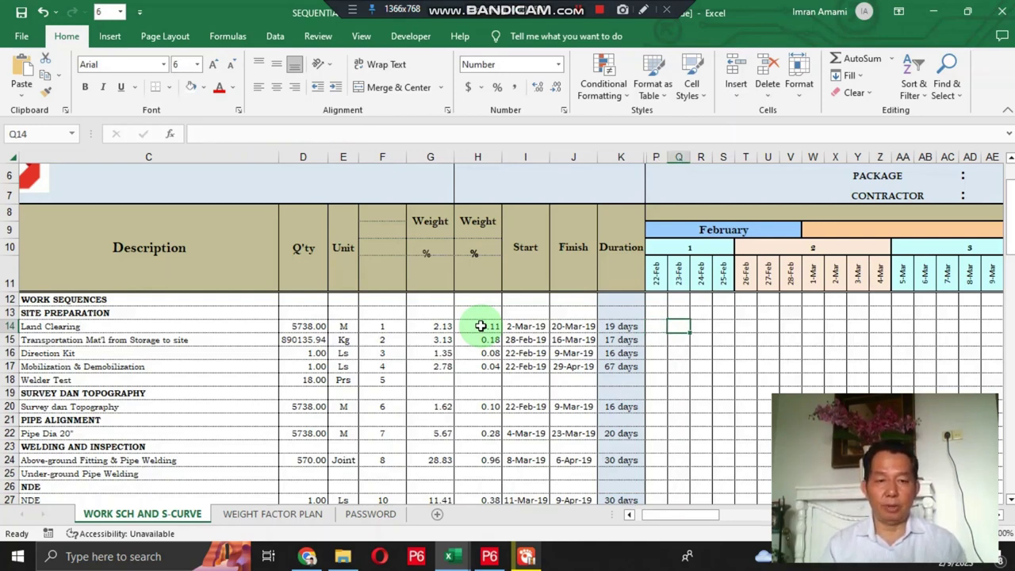
key(Up)
key(Up)
key(Up)
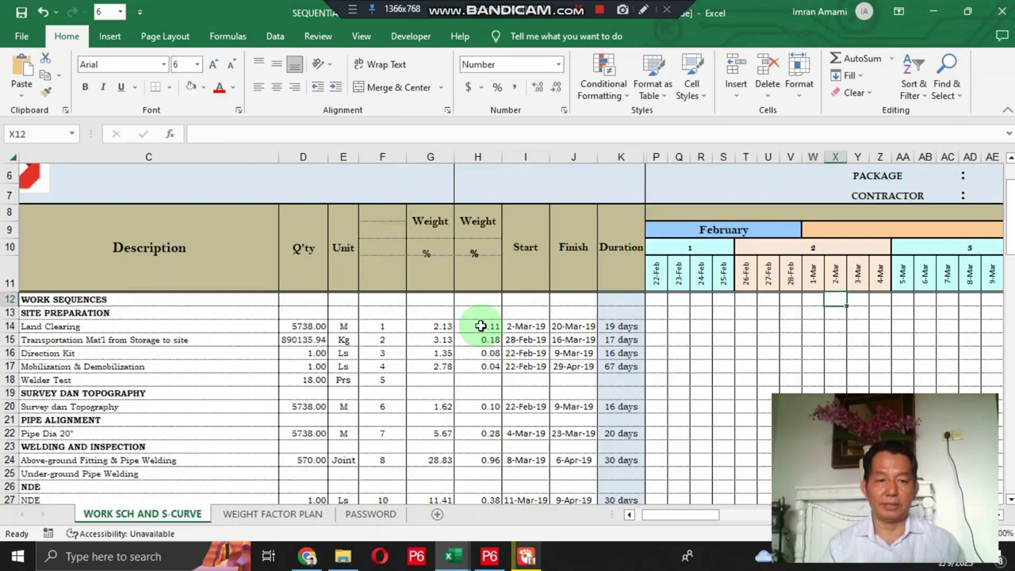
key(Down)
key(Down)
key(Down)
key(Left)
key(Left)
key(Left)
key(Left)
key(Left)
key(Left)
key(Left)
key(Left)
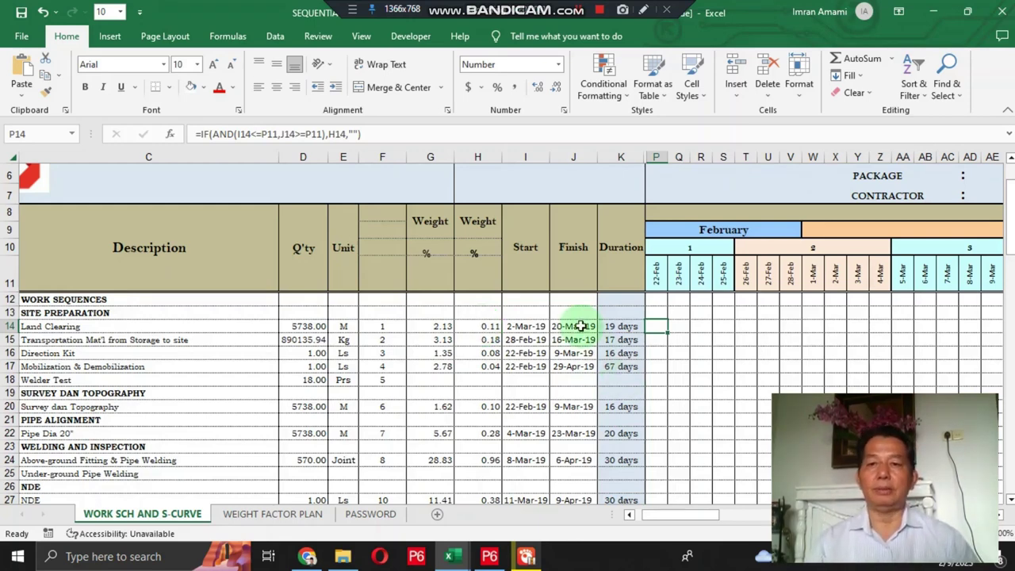
Change P14's formula to =IF(AND($I14<=P$11,$J14>=P$11),$H14,"") using $ signs.
click(238, 134)
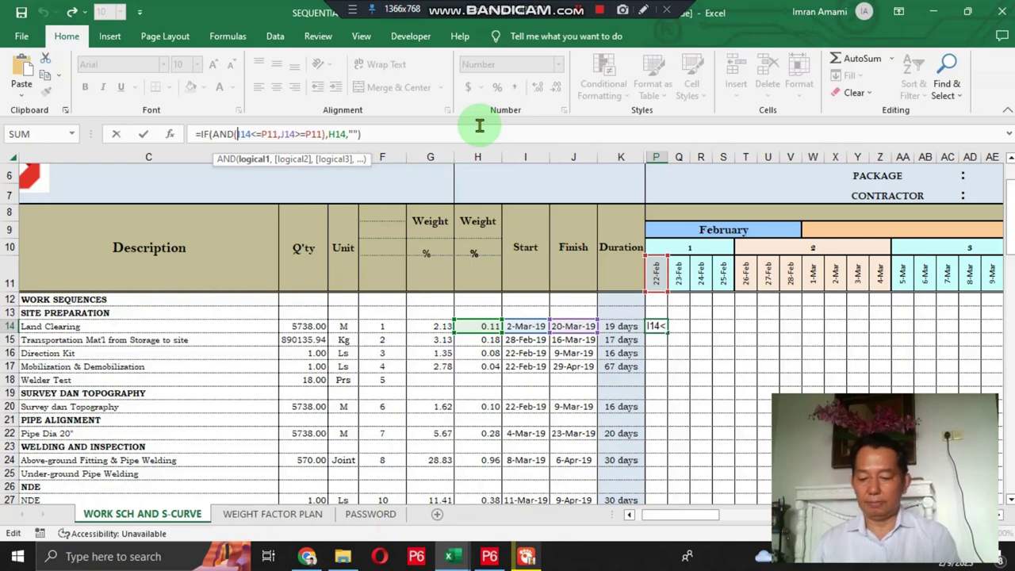
text($)
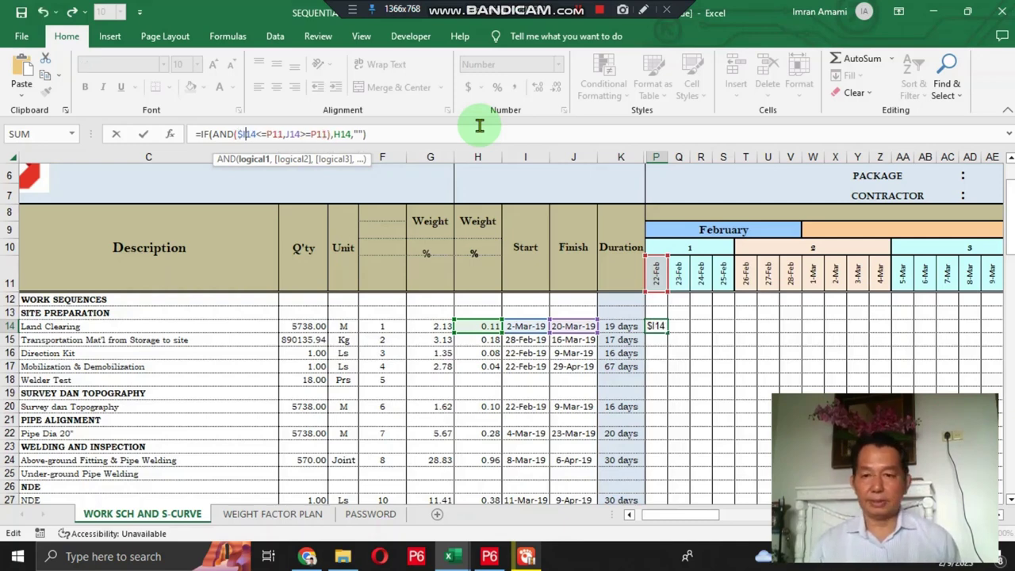
key(Right)
key(Right)
key(Right)
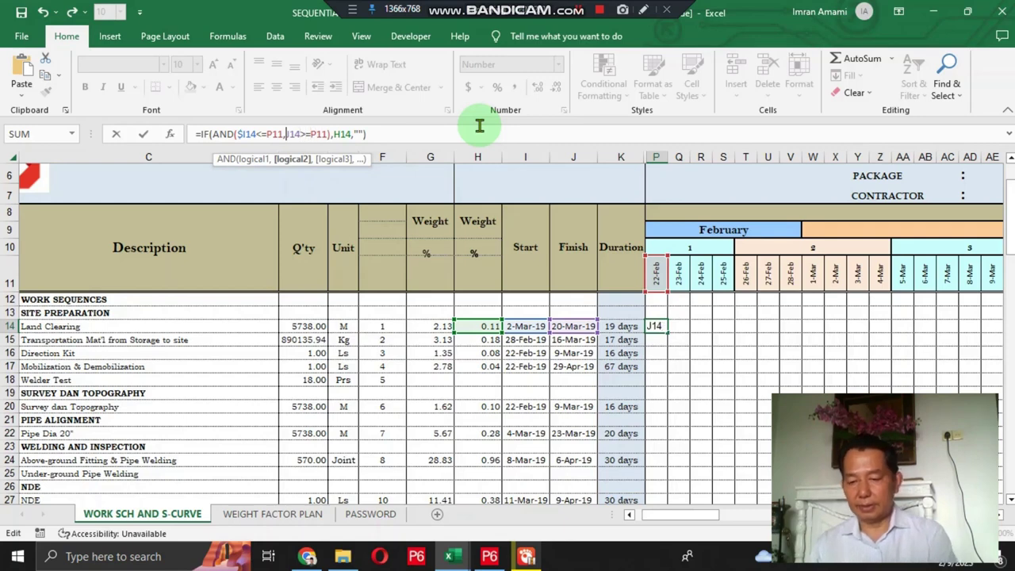
text($)
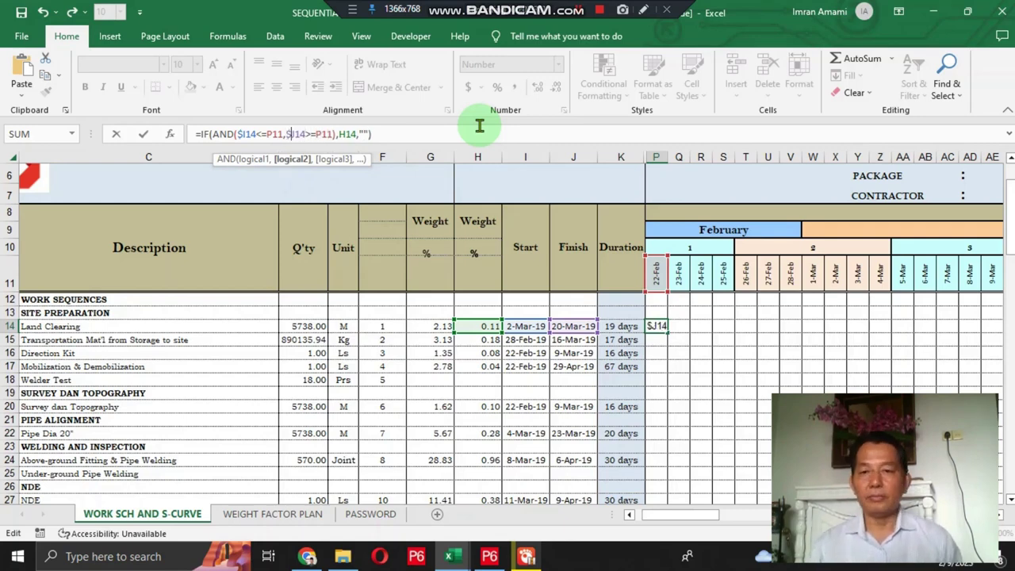
key(Left)
key(Left)
key(Left)
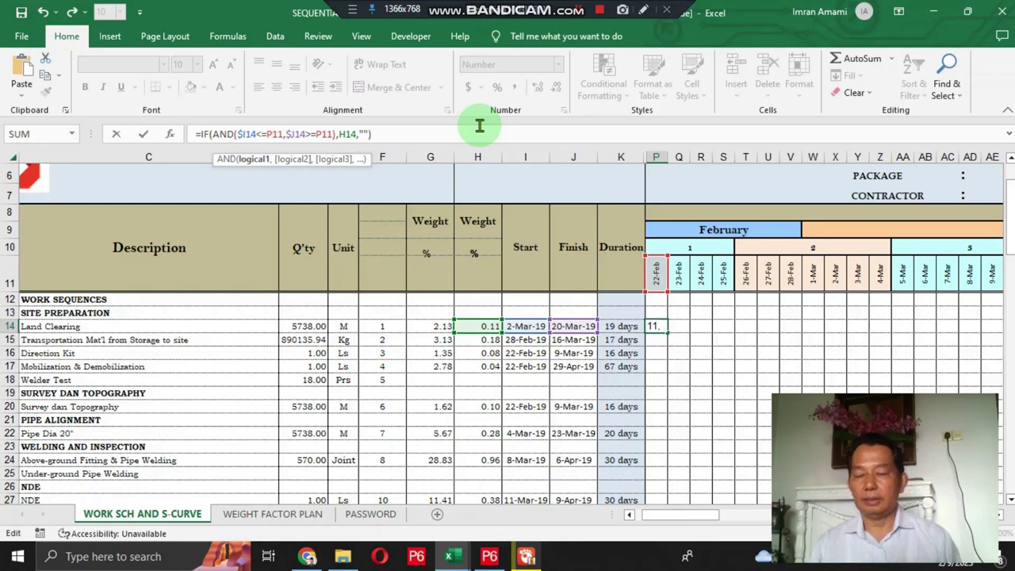
text($)
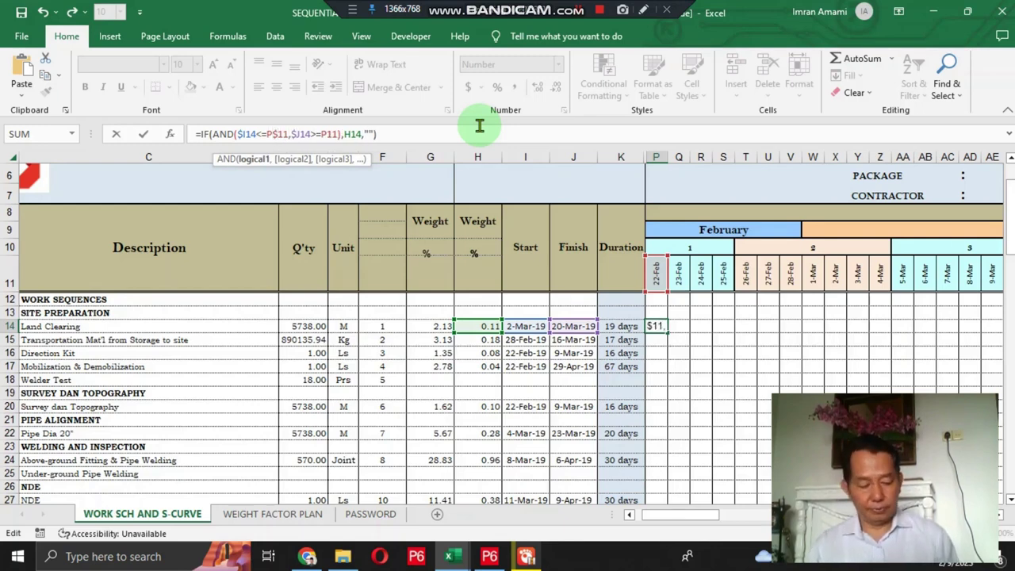
key(Right)
key(Right)
key(Right)
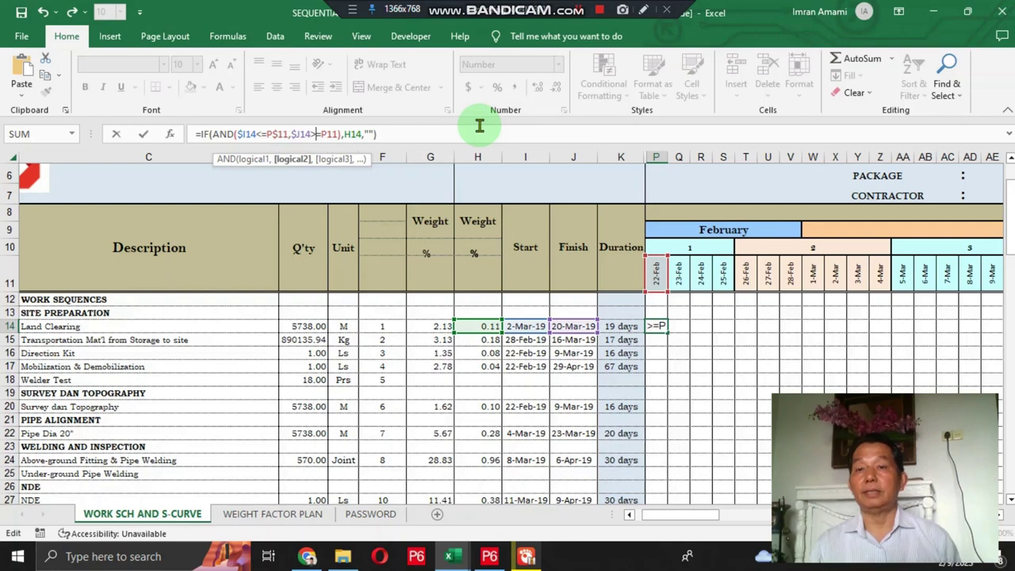
text($)
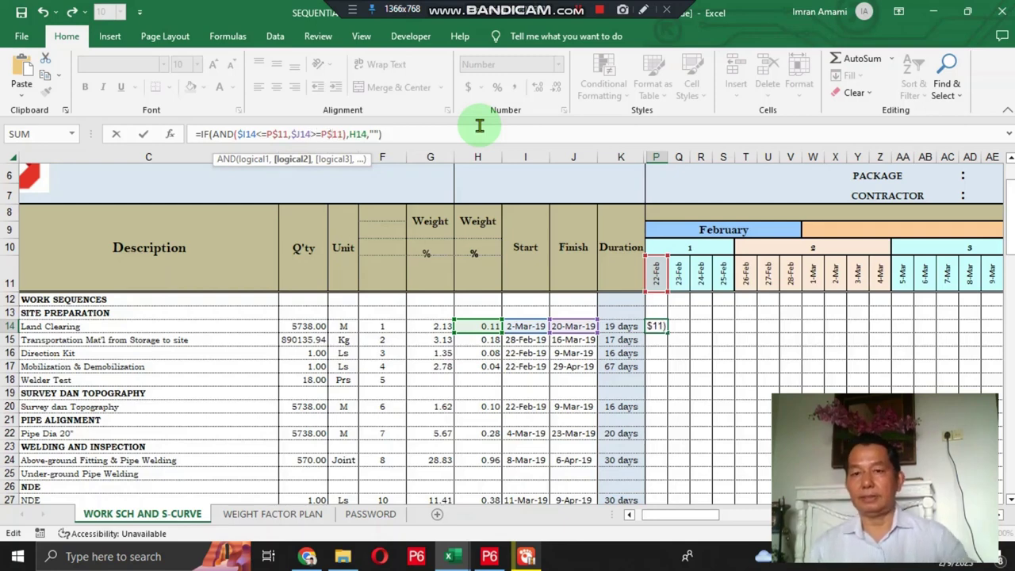
click(348, 133)
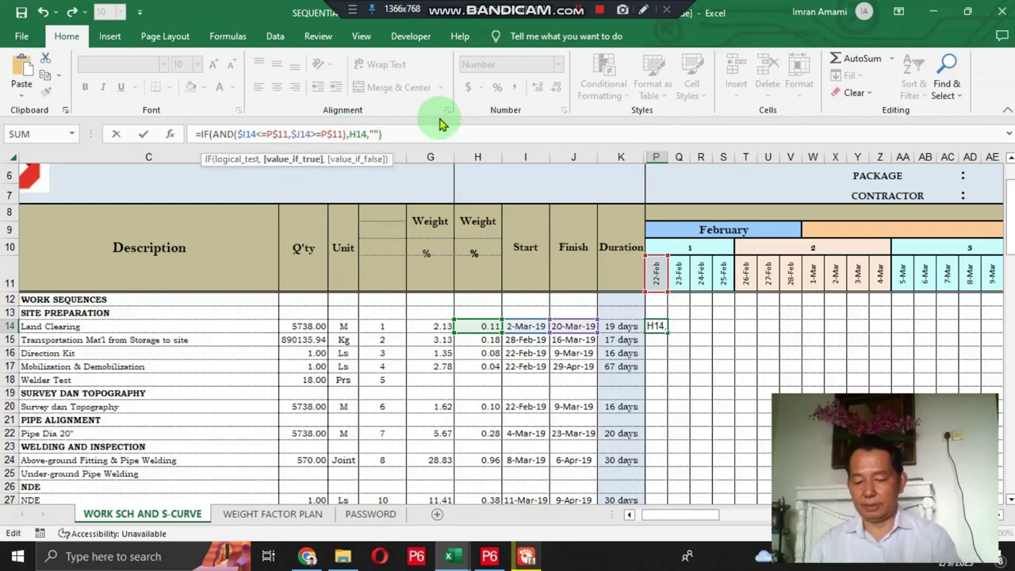
text($)
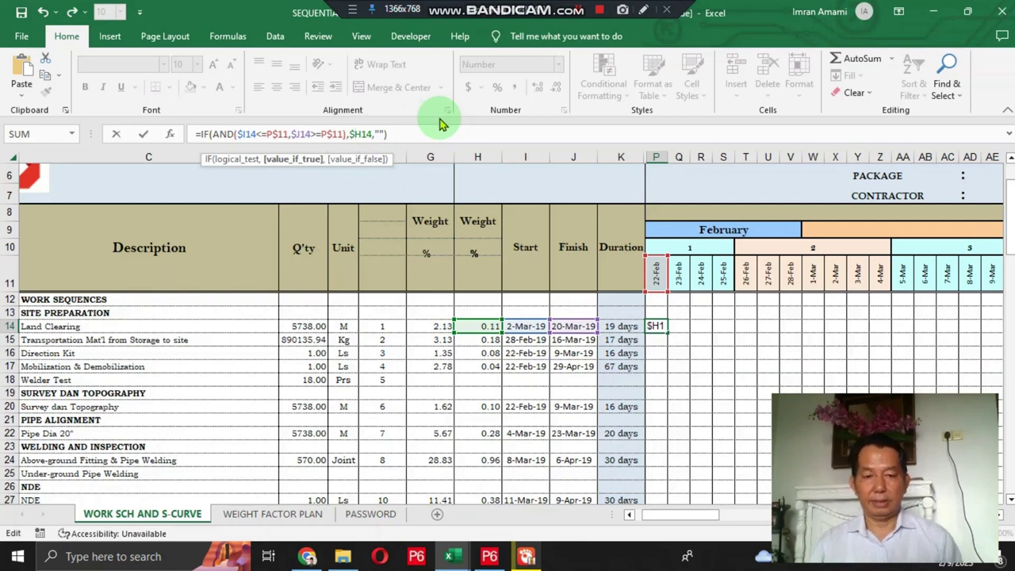
key(ctrl+Return)
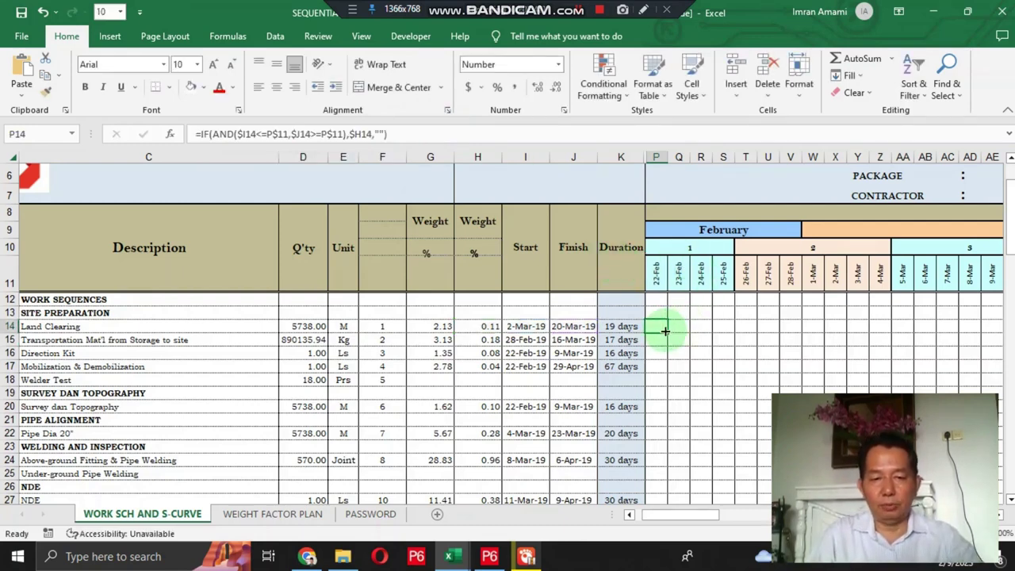
Fill P14's bar formula right along row 14 through the daily date columns.
mouse_move(665, 332)
mouse_down()
mouse_move(1010, 327)
mouse_move(540, 334)
mouse_up()
click(515, 338)
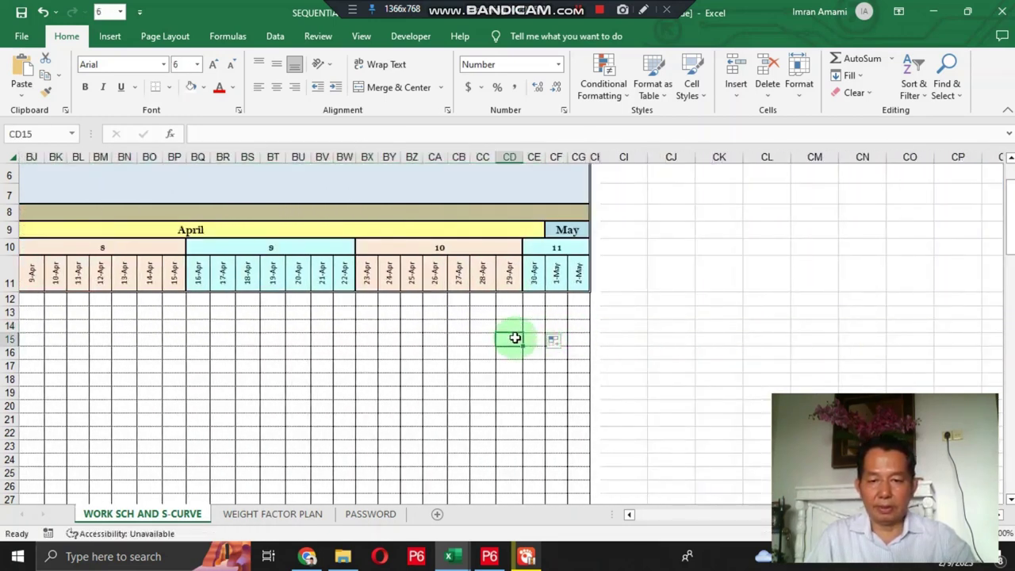
key(Left)
key(Left)
key(Left)
key(Left)
key(Left)
key(Left)
key(Left)
key(Left)
key(Left)
key(Left)
key(Left)
key(Left)
key(Left)
key(Left)
key(Left)
key(Left)
key(Left)
key(Left)
key(Left)
key(Left)
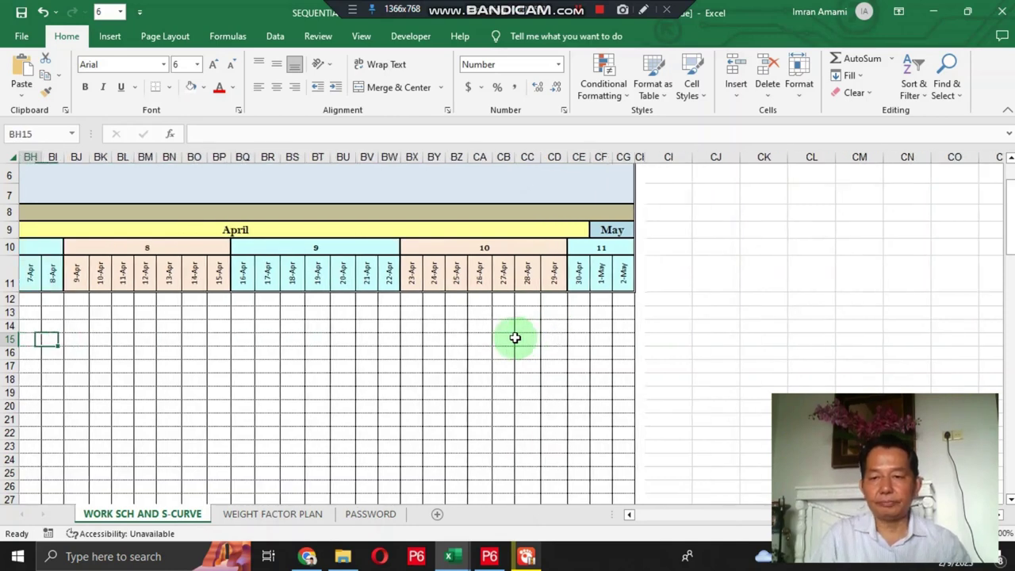
Select row 14's date cells from P14 to the last date column and copy them.
key(Left)
key(Left)
key(Left)
key(Left)
key(Left)
key(Left)
key(Left)
key(Left)
key(Left)
key(Left)
key(Left)
key(Left)
key(Left)
key(Left)
key(Left)
key(Left)
key(Left)
key(Left)
key(Left)
key(Left)
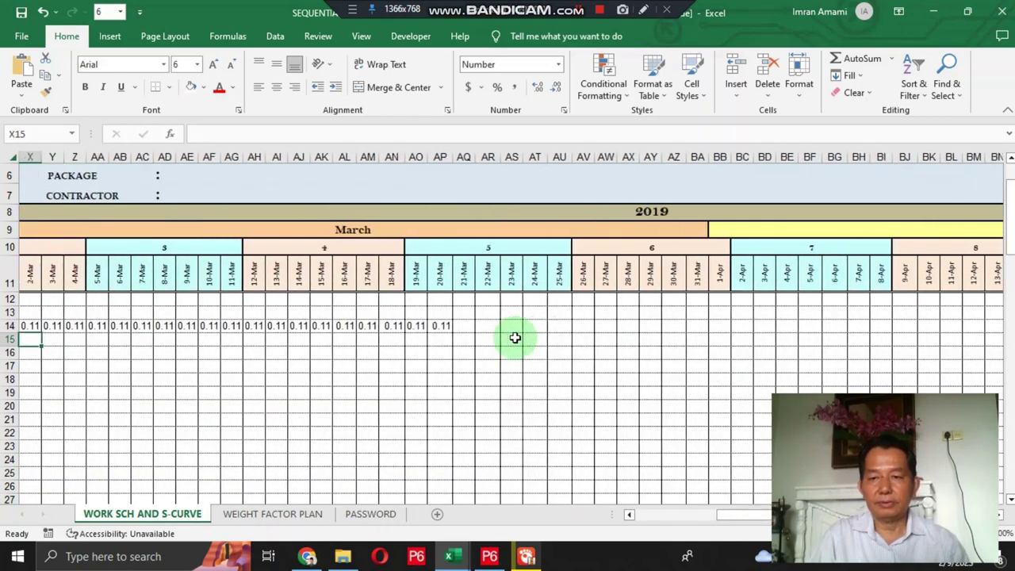
key(Left)
key(Left)
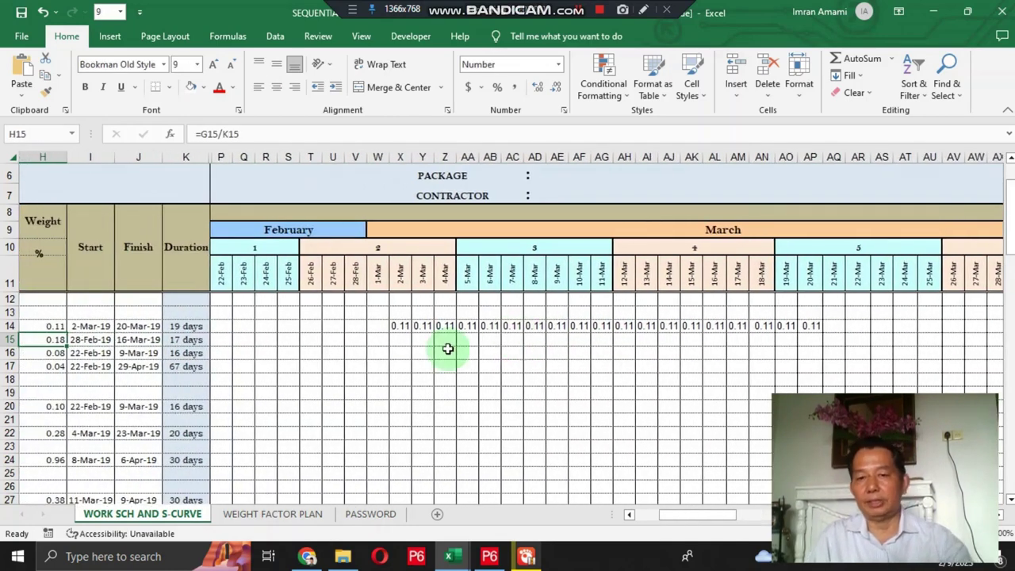
click(406, 326)
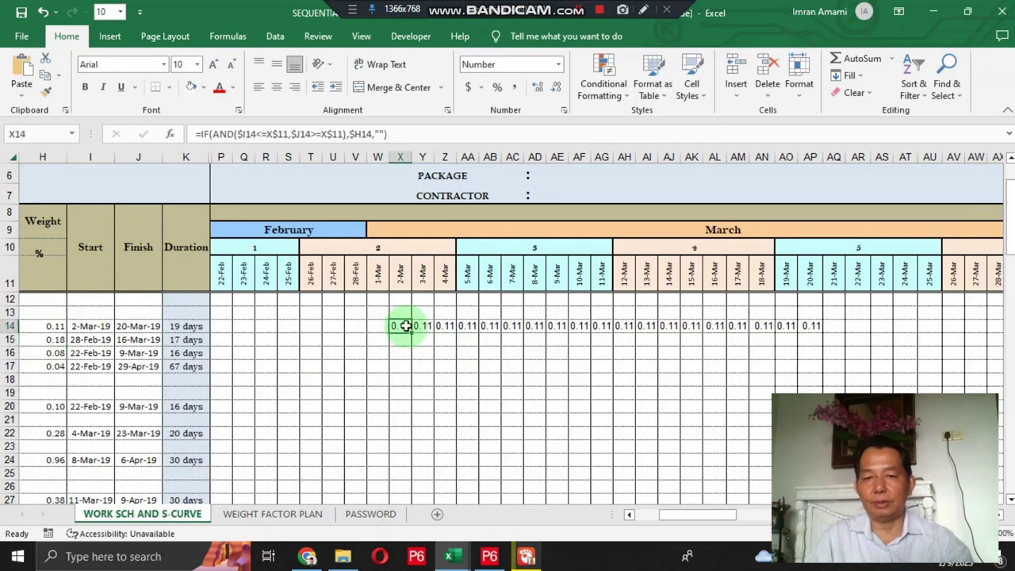
click(225, 330)
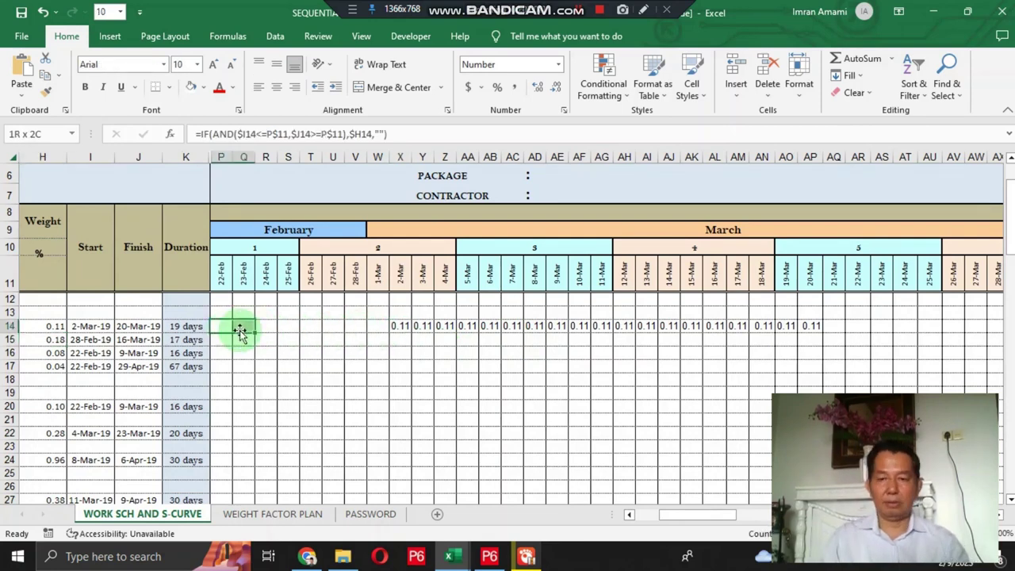
key(shift+Right)
key(shift+Right)
key(shift+Right)
key(shift+Right)
key(shift+Right)
key(shift+Right)
key(shift+Right)
key(shift+Right)
key(shift+Right)
key(shift+Right)
key(shift+Right)
key(shift+Right)
key(shift+Right)
key(shift+Right)
key(shift+Right)
key(shift+Right)
key(shift+Right)
key(shift+Right)
key(shift+Right)
key(shift+Right)
key(shift+Right)
key(shift+Right)
key(shift+Right)
key(shift+Right)
key(shift+Right)
key(shift+Right)
key(shift+Right)
key(shift+Right)
key(shift+Right)
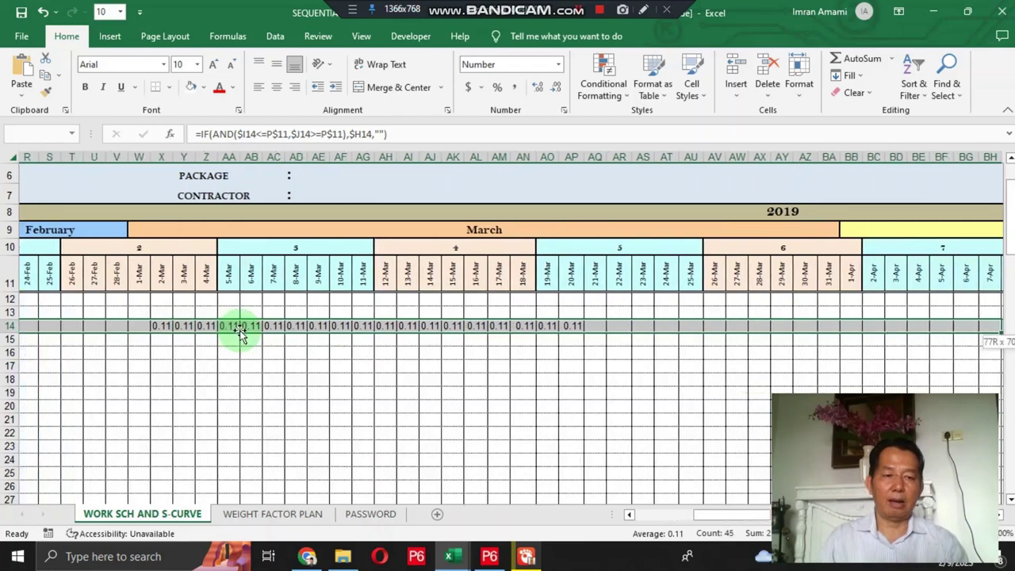
key(shift+Right)
key(shift+Right)
key(shift+Right)
key(shift+Right)
key(shift+Right)
key(shift+Right)
key(shift+Right)
key(shift+Right)
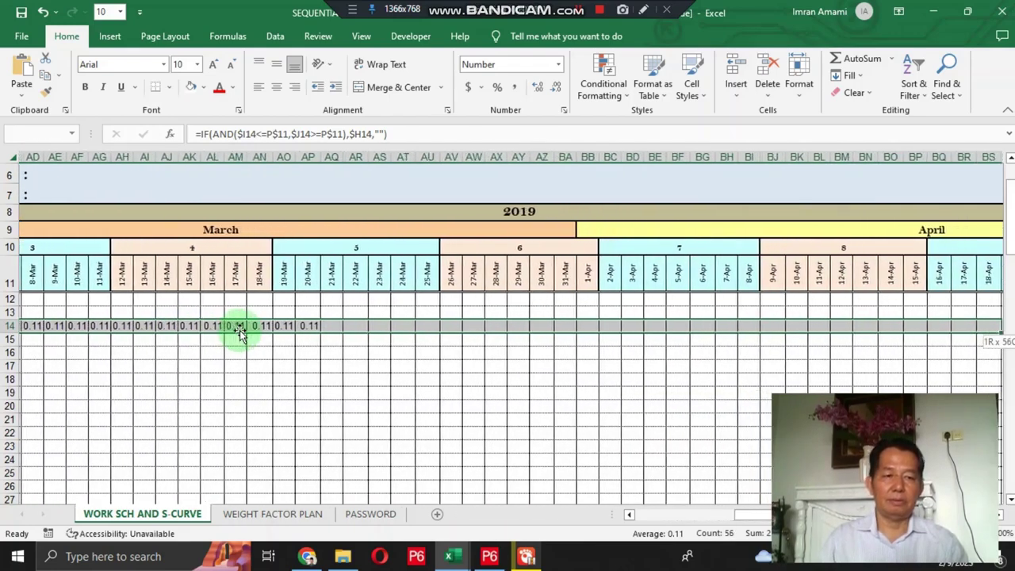
key(shift+Right)
key(shift+Right)
key(shift+Right)
key(shift+Right)
key(shift+Right)
key(shift+Right)
key(shift+Right)
key(shift+Right)
key(shift+Right)
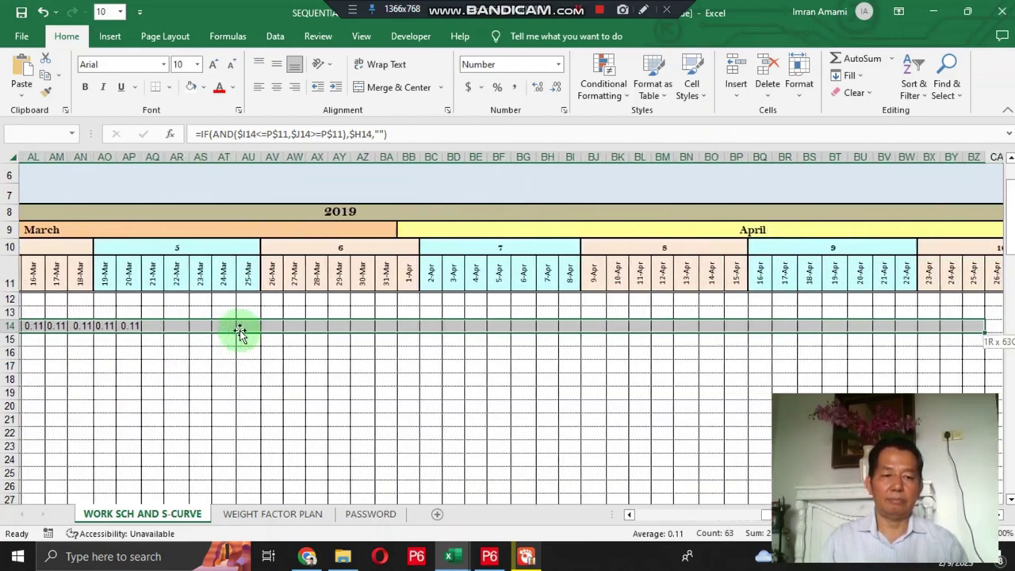
key(shift+Right)
key(shift+Right)
key(shift+Right)
key(shift+Right)
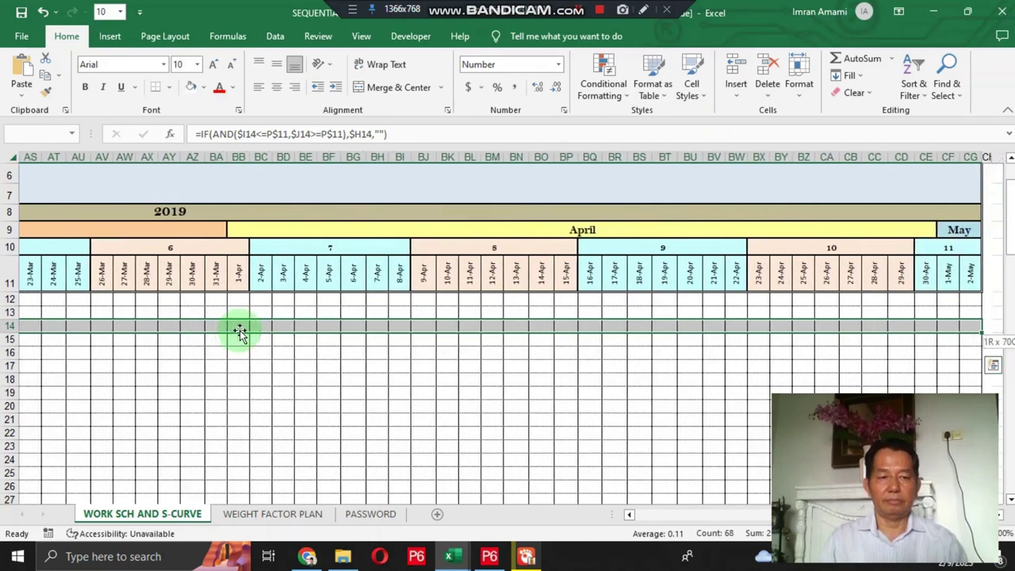
key(shift+Right)
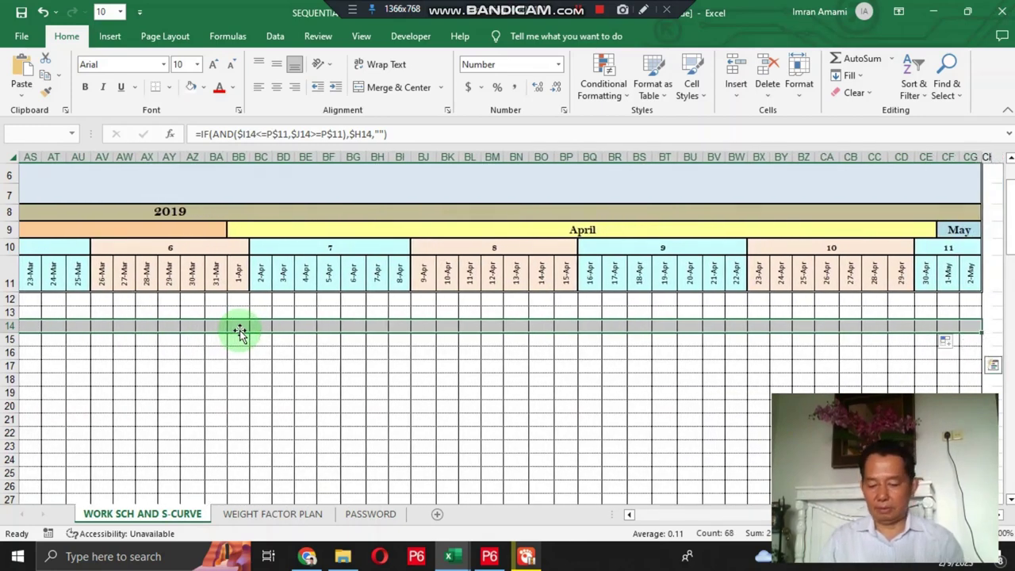
key(ctrl+c)
key(ctrl+BackSpace)
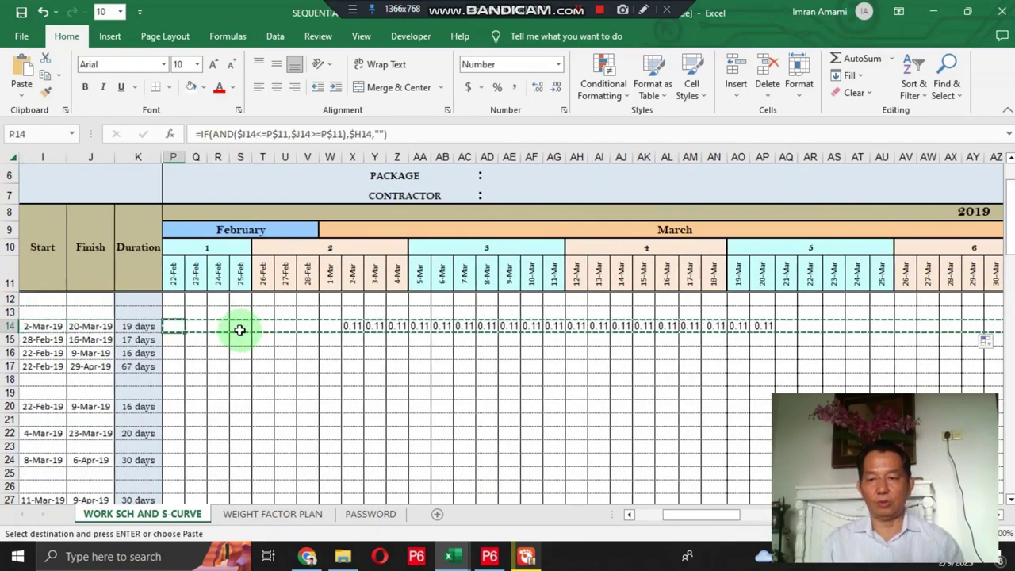
Paste the copied row 14 bar formulas into rows 15 to 88 and check the resulting bars.
key(shift+Down)
key(shift+Down)
key(shift+Down)
key(shift+Down)
key(shift+Down)
key(shift+Down)
key(shift+Down)
key(shift+Down)
key(shift+Down)
key(shift+Down)
key(shift+Down)
key(shift+Down)
key(shift+Down)
key(shift+Down)
key(shift+Down)
key(shift+Down)
key(shift+Down)
key(shift+Down)
key(shift+Down)
key(shift+Down)
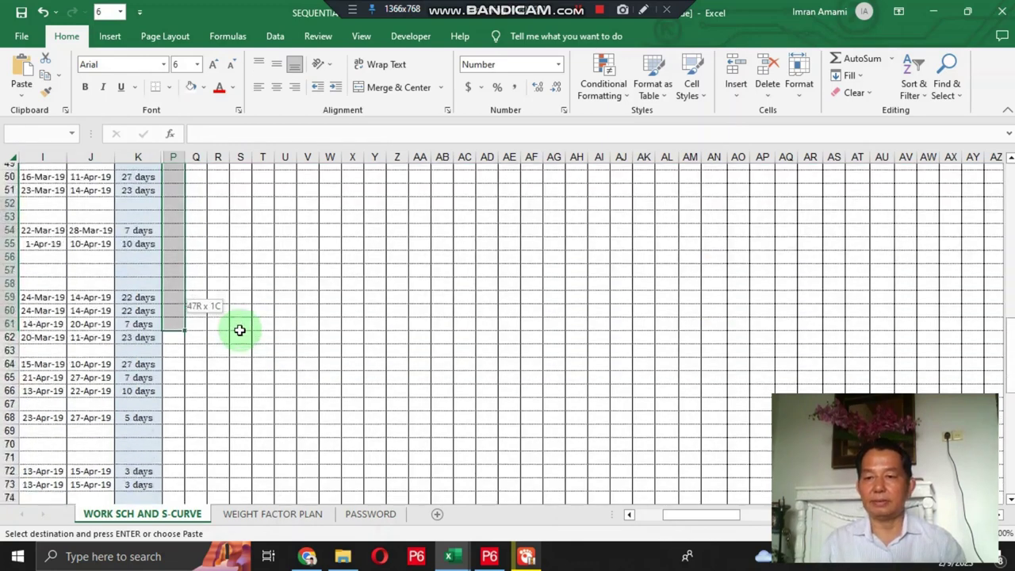
key(shift+Down)
key(shift+Down)
key(shift+Down)
key(shift+Down)
key(shift+Down)
key(shift+Down)
key(shift+Down)
key(shift+Down)
key(shift+Down)
key(shift+Down)
key(shift+Down)
key(shift+Down)
key(shift+Down)
key(shift+Down)
key(shift+Down)
key(shift+Down)
key(shift+Down)
key(shift+Down)
key(shift+Down)
key(shift+Down)
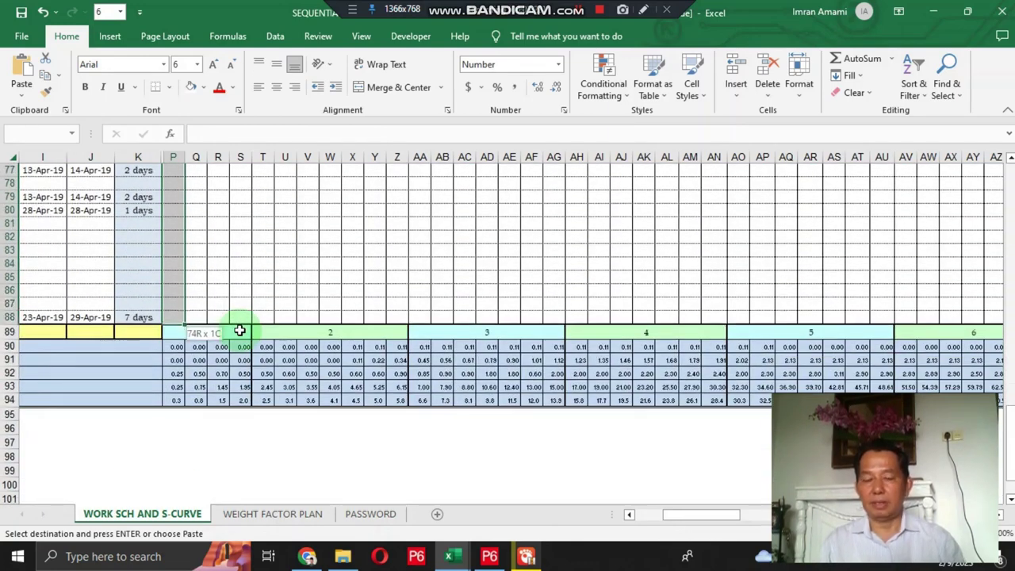
key(Return)
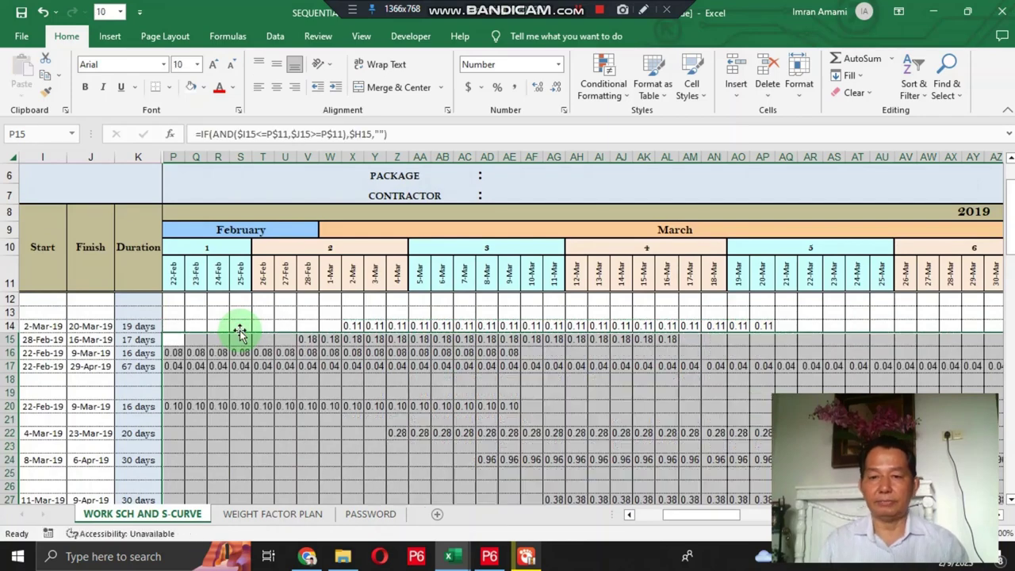
key(Up)
key(Down)
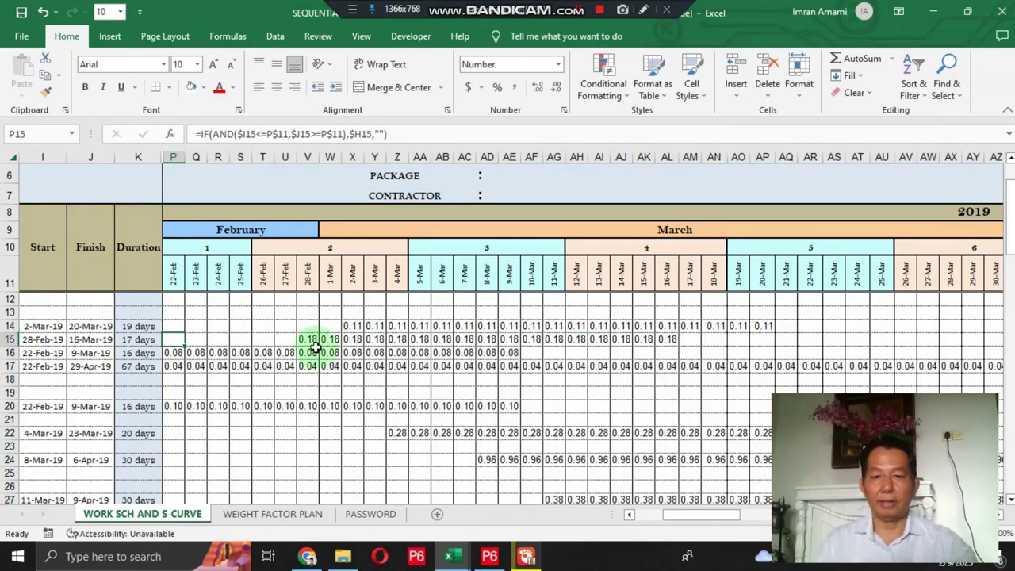
scroll(386, 317, down, 11)
scroll(391, 317, down, 4)
scroll(391, 317, up, 9)
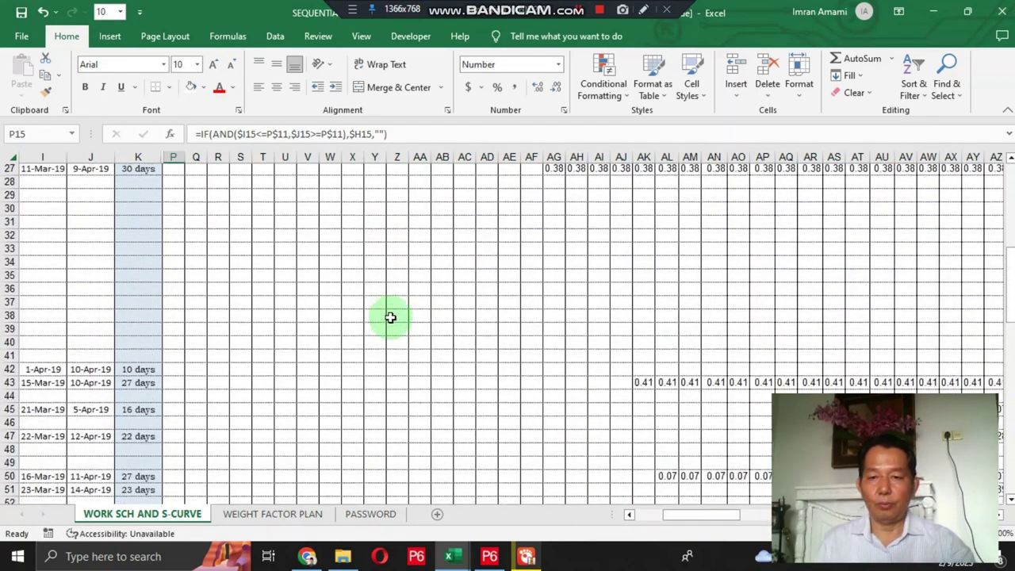
scroll(391, 317, up, 7)
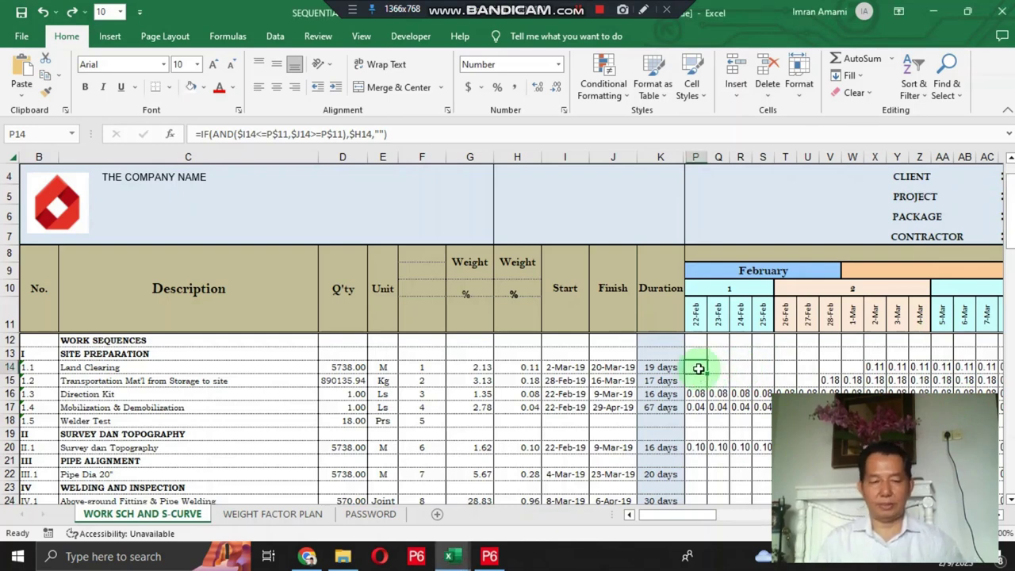
Select the date grid from P14 across to the last date column and down to row 88.
key(shift+Right)
key(shift+Right)
key(shift+Right)
key(shift+Right)
key(shift+Right)
key(shift+Right)
key(shift+Right)
key(shift+Right)
key(shift+Right)
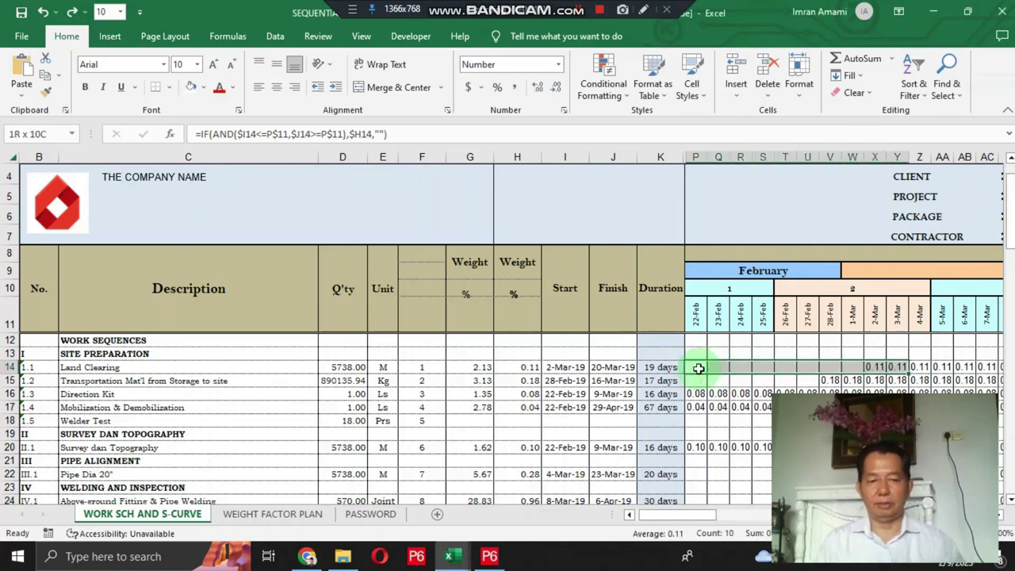
key(Left)
key(Right)
key(shift+Right)
key(shift+Right)
key(shift+Right)
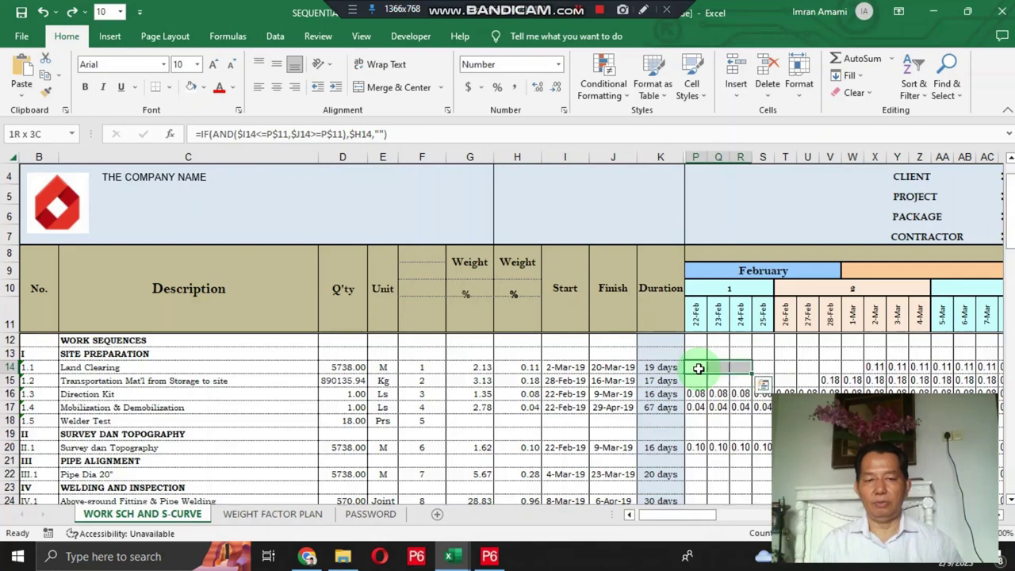
key(shift+Right)
key(shift+Right)
key(shift+Right)
key(shift+Right)
key(shift+Right)
key(shift+Right)
key(shift+Right)
key(shift+Right)
key(shift+Right)
key(shift+Right)
key(shift+Right)
key(shift+Right)
key(shift+Right)
key(shift+Right)
key(shift+Right)
key(shift+Right)
key(shift+Right)
key(shift+Right)
key(shift+Right)
key(shift+Right)
key(shift+Right)
key(shift+Right)
key(shift+Right)
key(shift+Right)
key(shift+Right)
key(shift+Right)
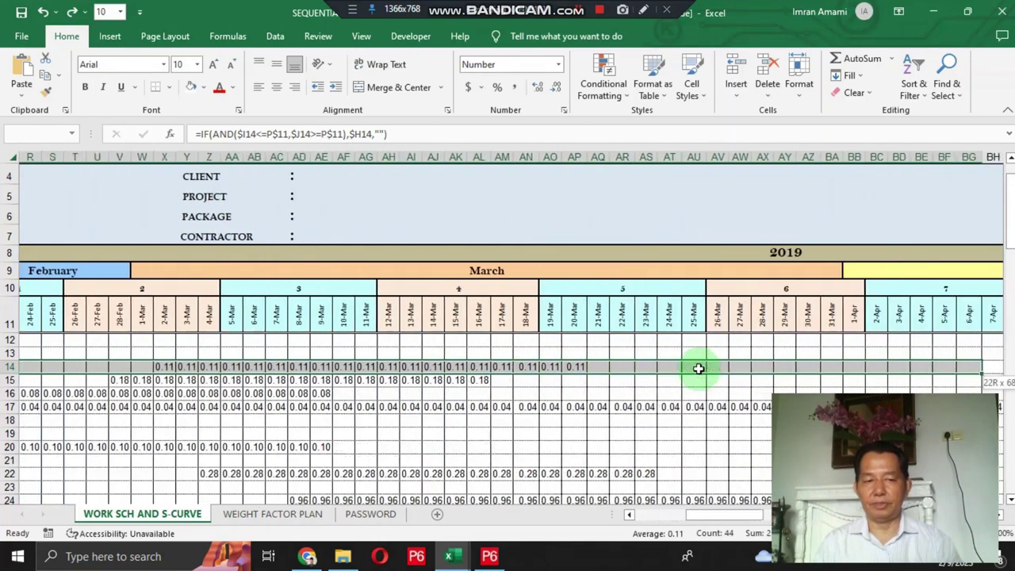
key(shift+Right)
key(shift+Right)
key(shift+Right)
key(shift+Right)
key(shift+Right)
key(shift+Right)
key(shift+Right)
key(shift+Right)
key(shift+Right)
key(shift+Right)
key(shift+Right)
key(shift+Right)
key(shift+Right)
key(shift+Right)
key(shift+Right)
key(shift+Right)
key(shift+Right)
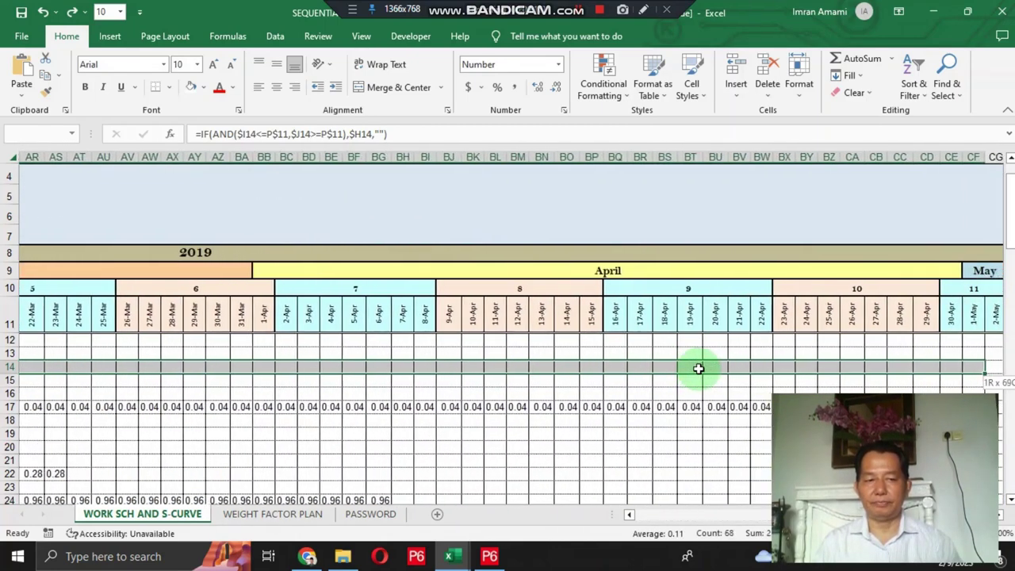
key(shift+Left)
key(shift+Down)
key(shift+Down)
key(shift+Down)
key(shift+Down)
key(shift+Down)
key(shift+Down)
key(shift+Down)
key(shift+Down)
key(shift+Down)
key(shift+Down)
key(shift+Down)
key(shift+Down)
key(shift+Down)
key(shift+Down)
key(shift+Down)
key(shift+Down)
key(shift+Down)
key(shift+Down)
key(shift+Down)
key(shift+Down)
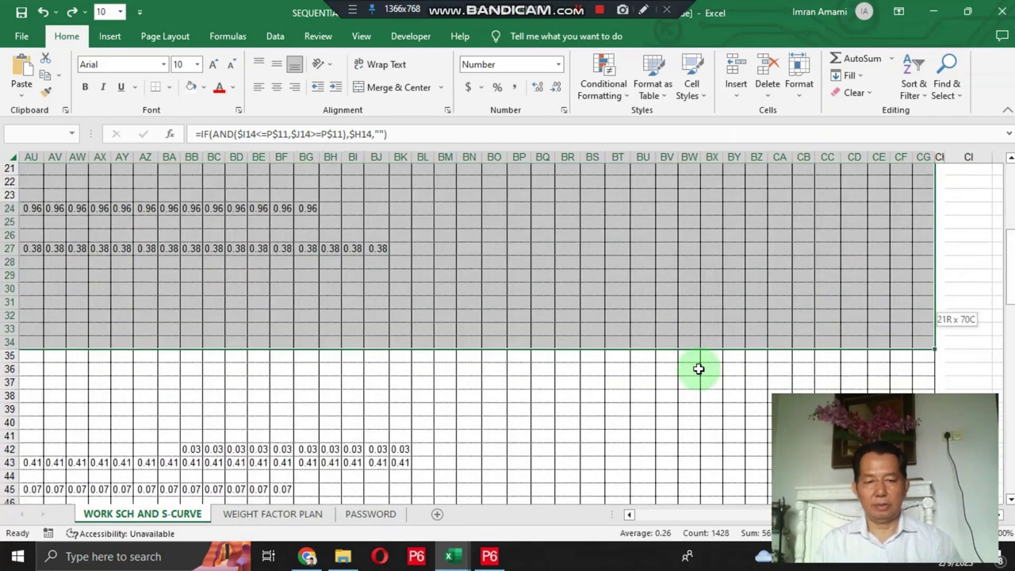
key(shift+Down)
key(shift+Down)
key(shift+Down)
key(shift+Down)
key(shift+Down)
key(shift+Down)
key(shift+Down)
key(shift+Down)
key(shift+Down)
key(shift+Down)
key(shift+Down)
key(shift+Down)
key(shift+Down)
key(shift+Down)
key(shift+Down)
key(shift+Down)
key(shift+Down)
key(shift+Down)
key(shift+Down)
key(shift+Down)
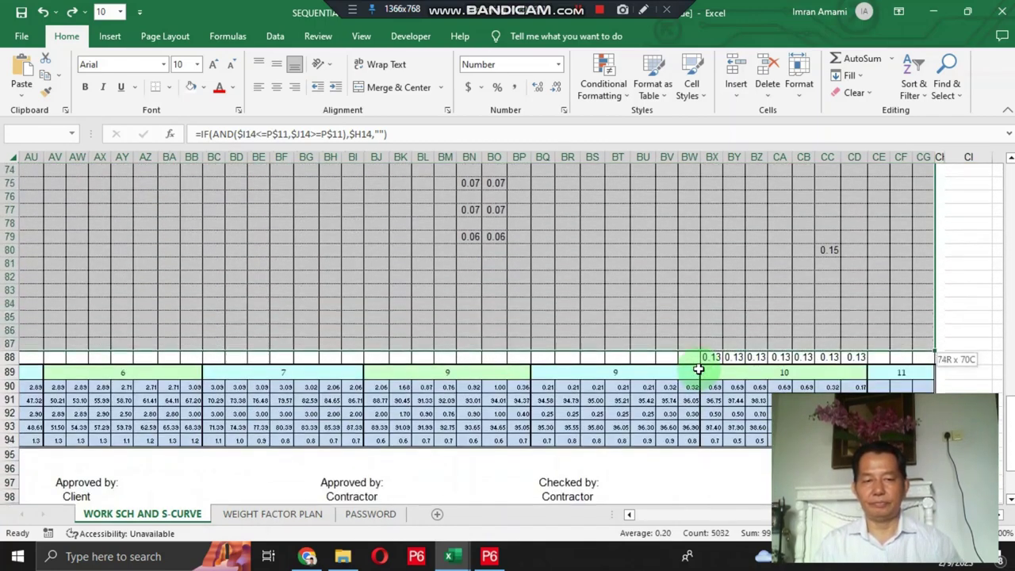
Format the selected grid in Bookman Old Style at font size 6.
click(122, 64)
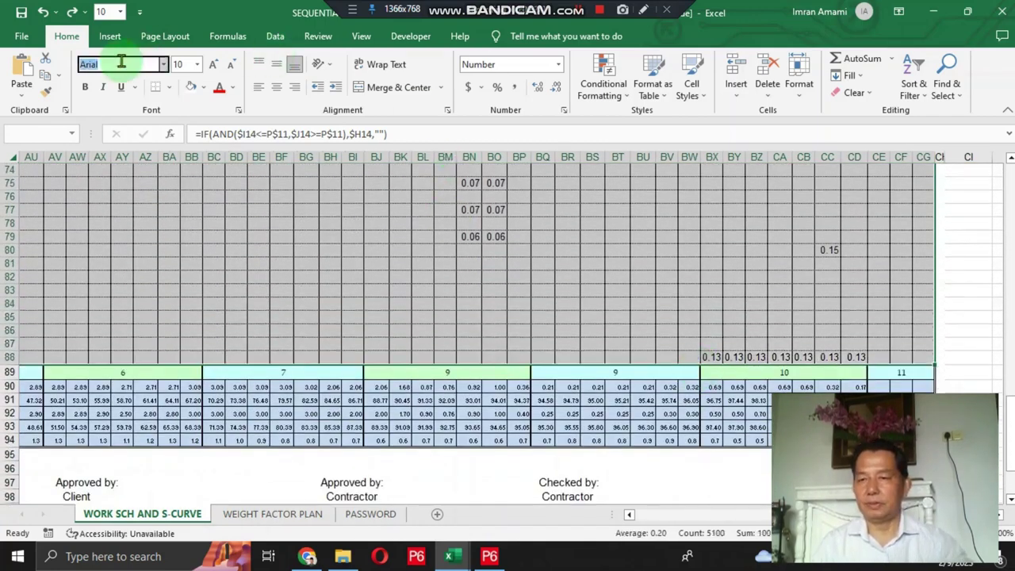
text(b)
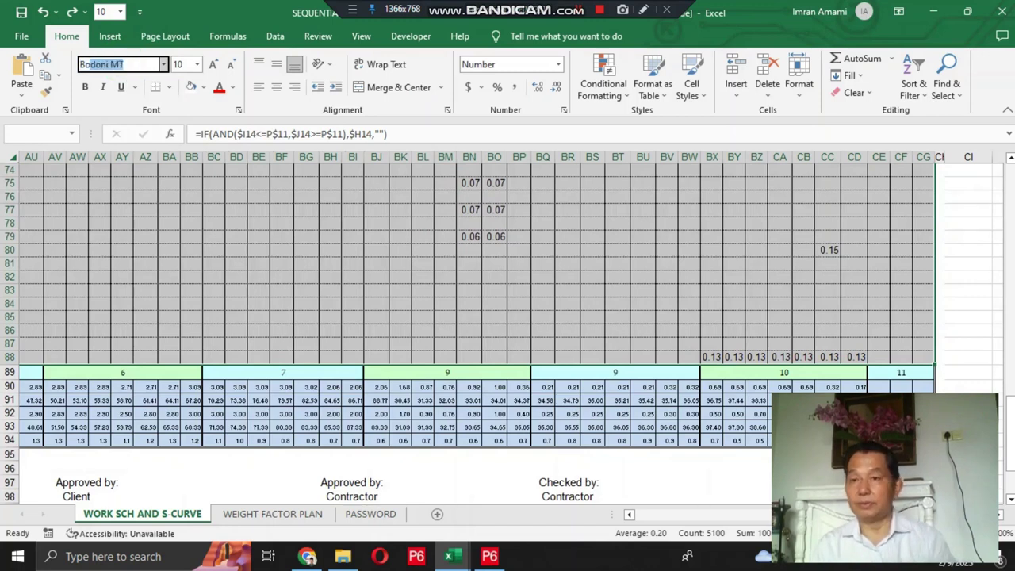
text(ook )
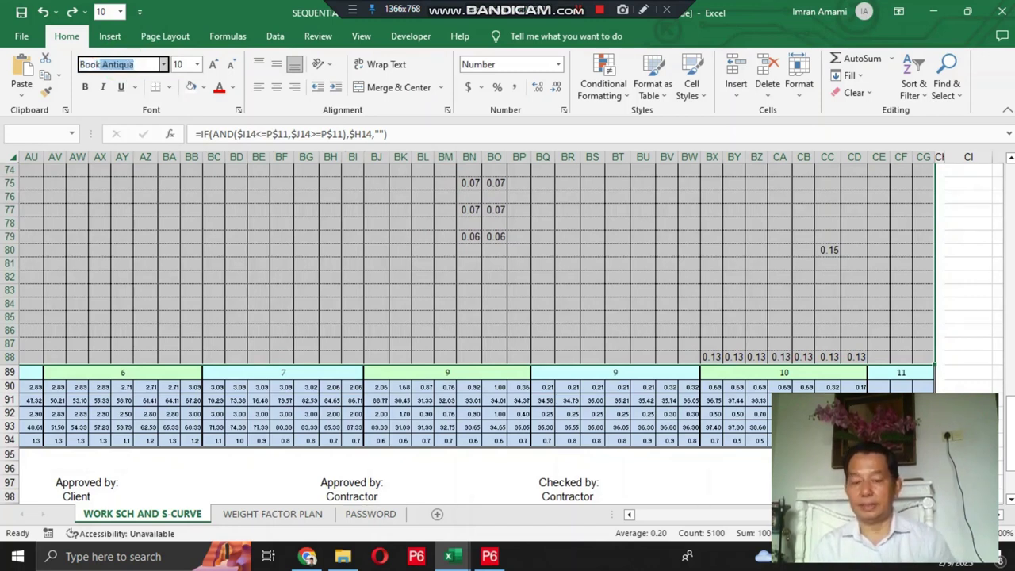
text(m)
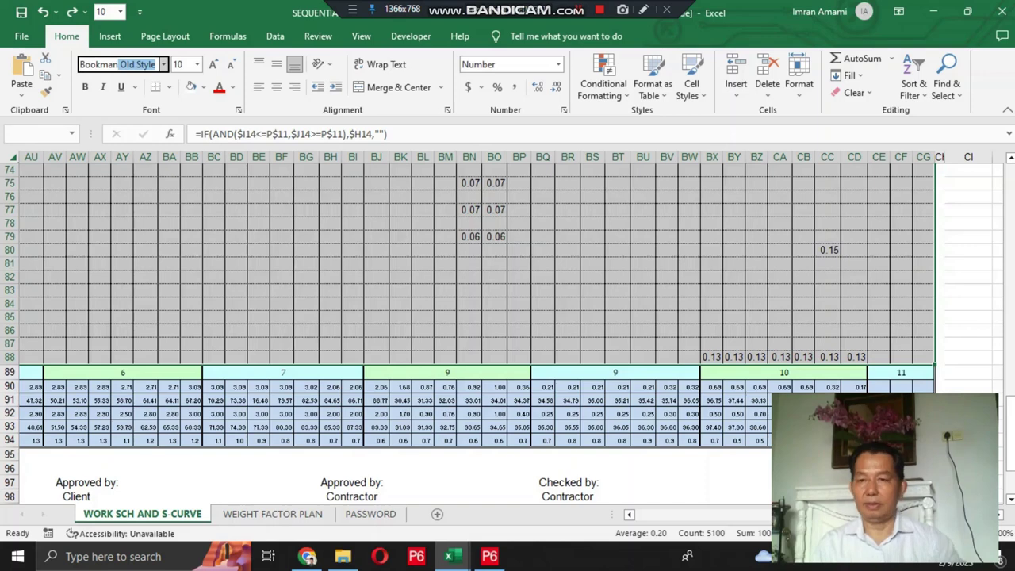
text(an)
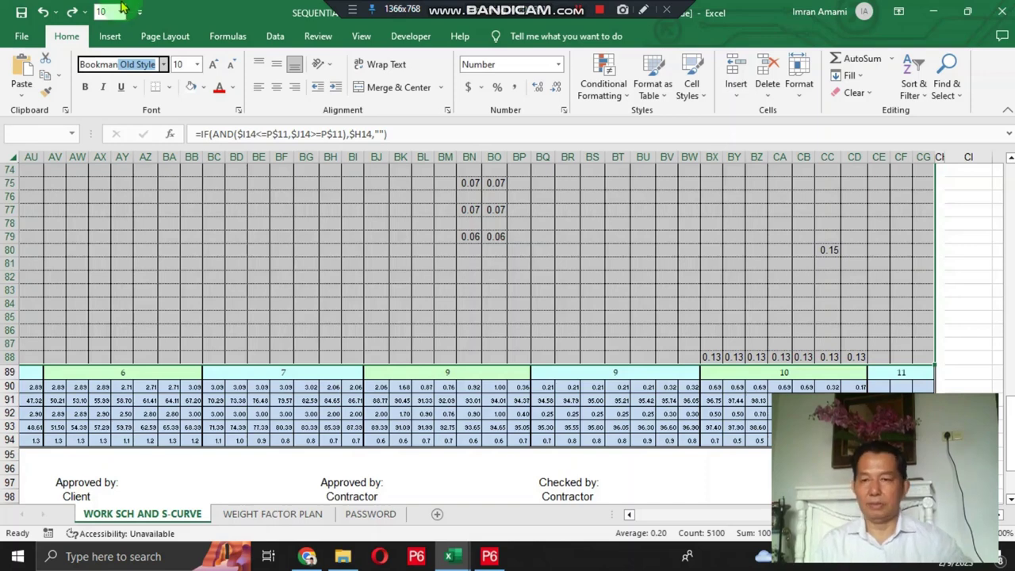
click(188, 64)
text(6)
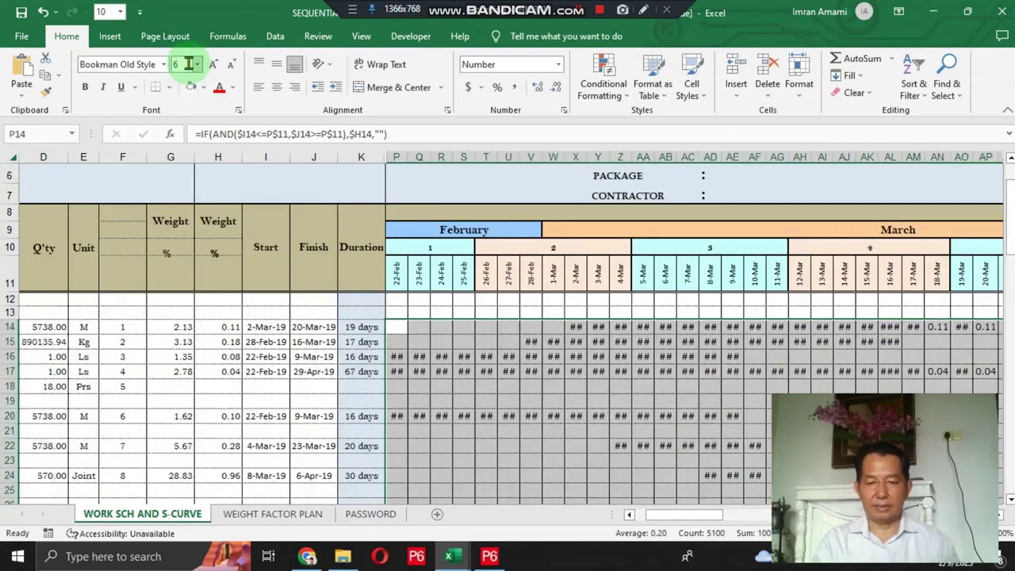
key(Return)
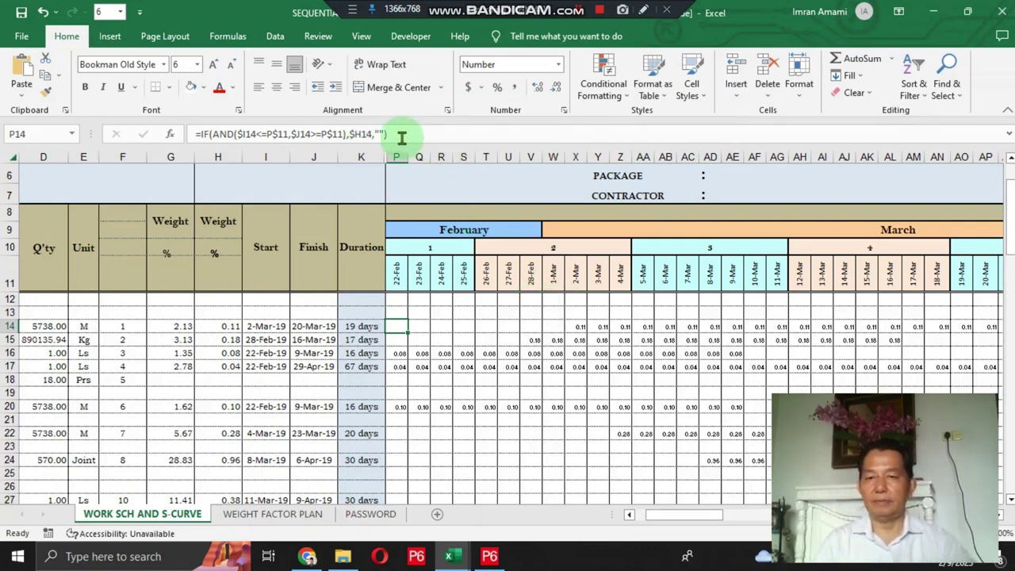
Copy the bar formula text from P14's formula bar without changing the cell.
drag(397, 135, 195, 135)
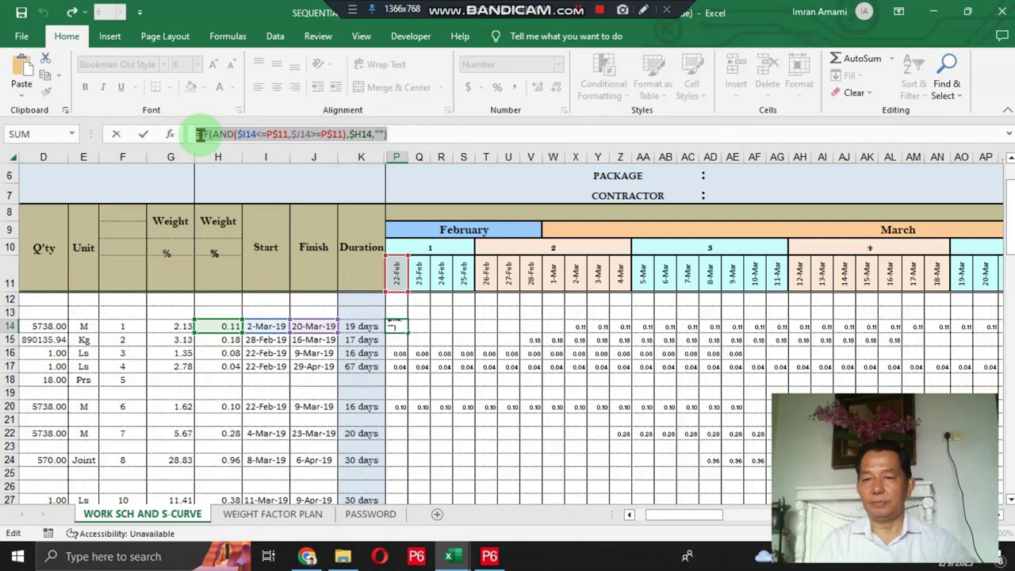
right_click(200, 136)
click(228, 164)
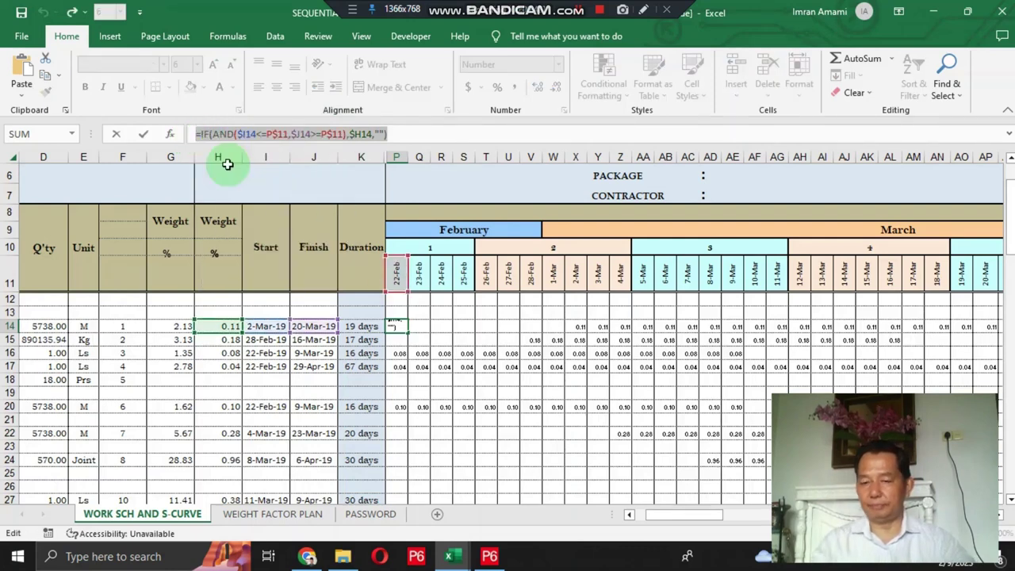
key(Escape)
Select the grid from P14 across to the last date column and down to row 88.
key(shift+Right)
key(shift+Right)
key(shift+Right)
key(shift+Right)
key(shift+Right)
key(shift+Right)
key(shift+Right)
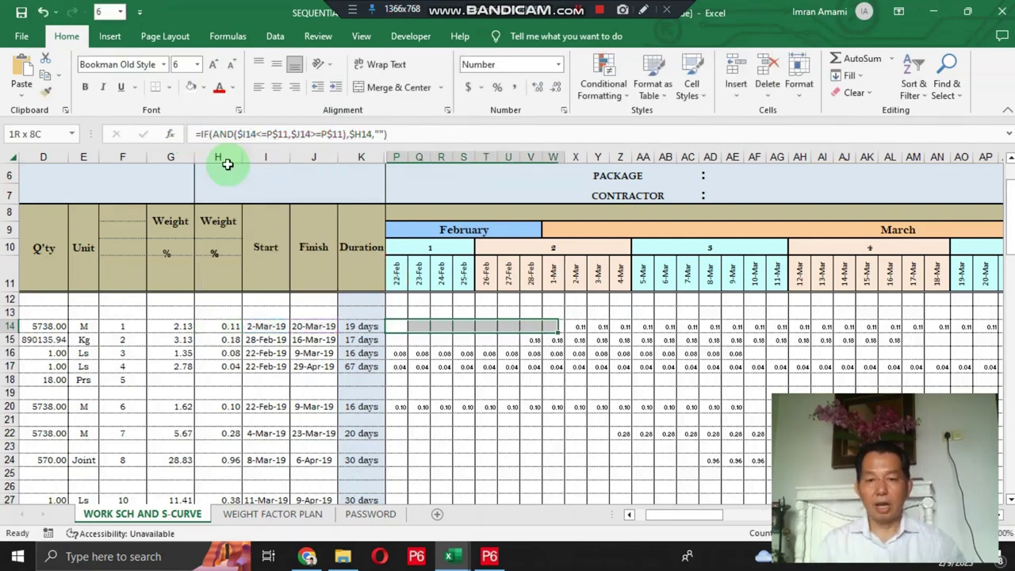
key(shift+Right)
key(shift+Right)
key(shift+Right)
key(shift+Right)
key(shift+Right)
key(shift+Right)
key(shift+Right)
key(shift+Right)
key(shift+Right)
key(shift+Right)
key(shift+Right)
key(shift+Right)
key(shift+Right)
key(shift+Right)
key(shift+Right)
key(shift+Right)
key(shift+Right)
key(shift+Right)
key(shift+Right)
key(shift+Right)
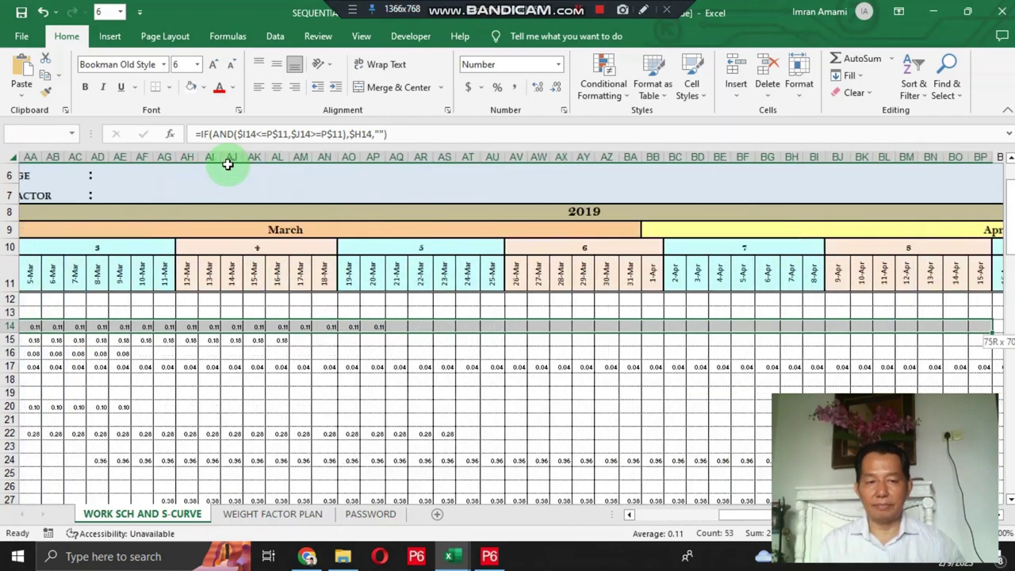
key(shift+Right)
key(shift+Right)
key(shift+Right)
key(shift+Right)
key(shift+Right)
key(shift+Right)
key(shift+Right)
key(shift+Right)
key(shift+Right)
key(shift+Right)
key(shift+Right)
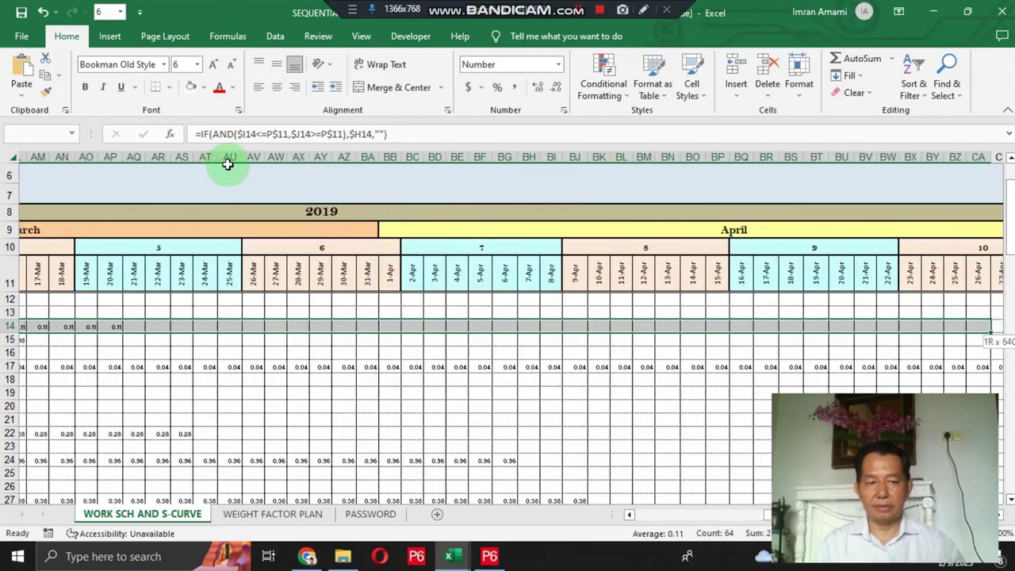
key(shift+Right)
key(shift+Right)
key(shift+Right)
key(shift+Right)
key(shift+Right)
key(shift+Right)
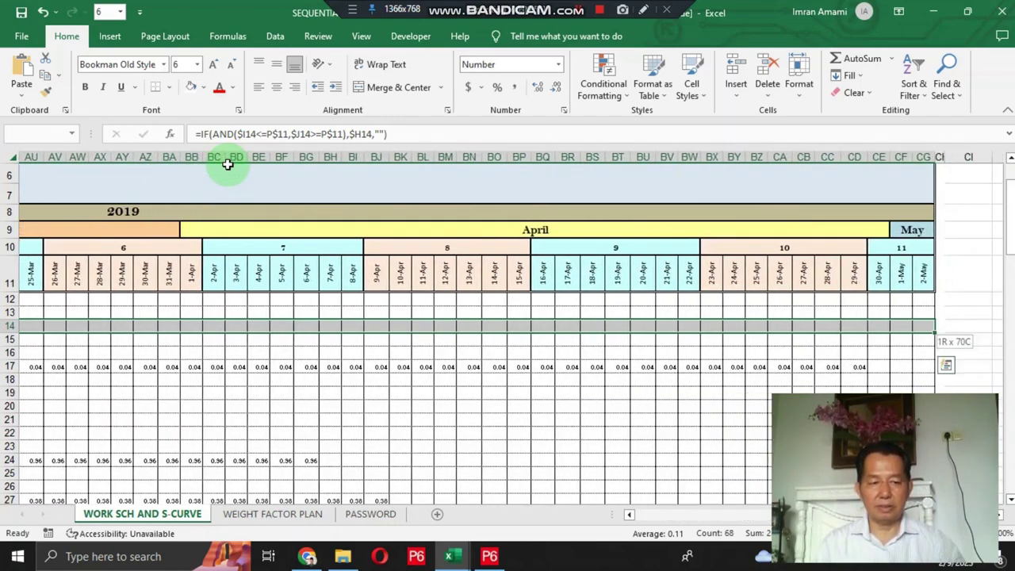
key(shift+Down)
key(shift+Down)
key(shift+Down)
key(shift+Down)
key(shift+Down)
key(shift+Down)
key(shift+Down)
key(shift+Down)
key(shift+Down)
key(shift+Down)
key(shift+Down)
key(shift+Down)
key(shift+Down)
key(shift+Down)
key(shift+Down)
key(shift+Down)
key(shift+Down)
key(shift+Down)
key(shift+Down)
key(shift+Down)
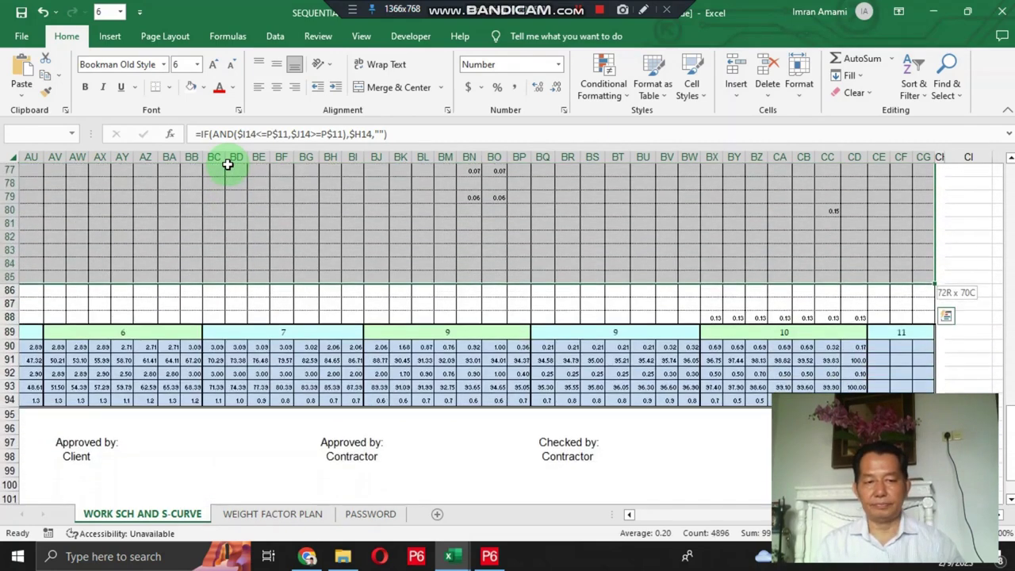
key(shift+Down)
key(shift+Down)
key(shift+Down)
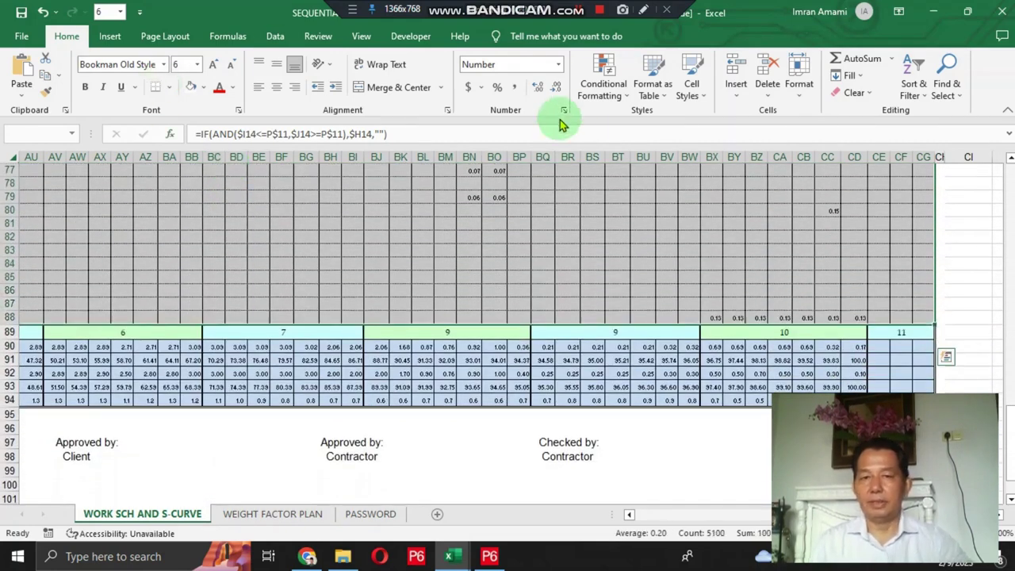
Create a formula-based conditional formatting rule using the pasted =IF(AND($I14<=P$11,$J14>=P$11),$H14,"").
click(600, 92)
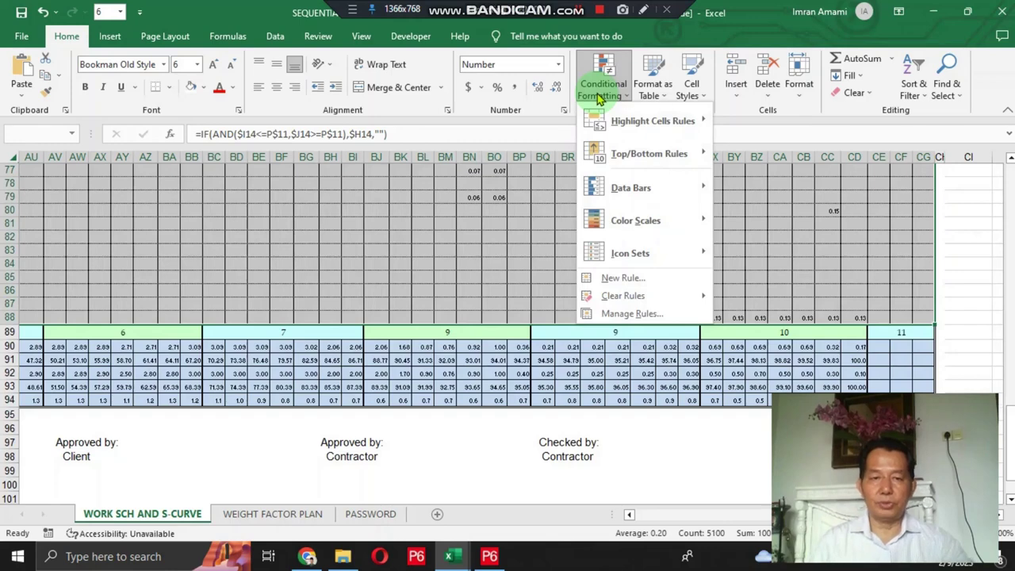
click(622, 279)
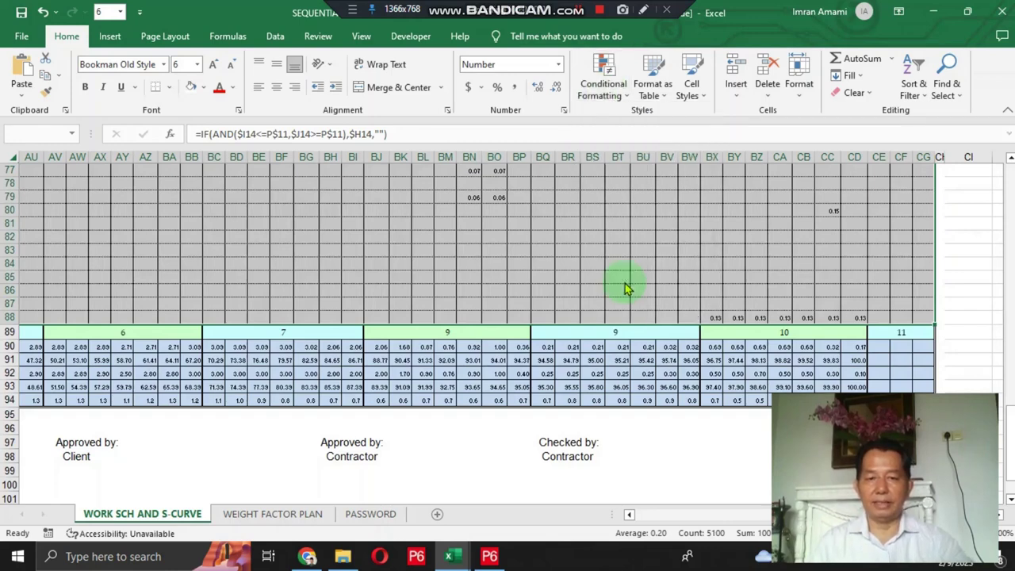
click(139, 120)
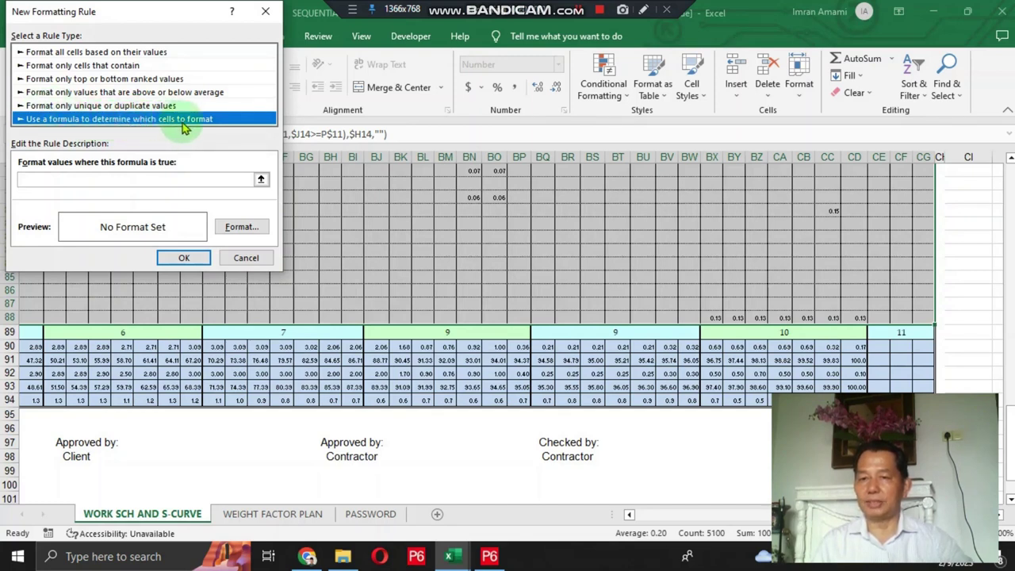
click(43, 181)
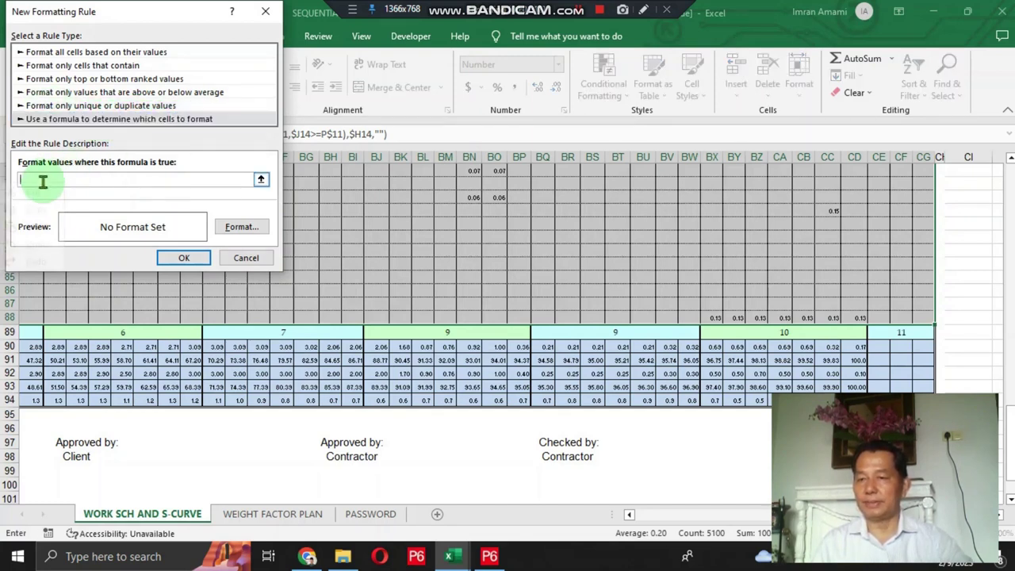
right_click(43, 182)
click(38, 228)
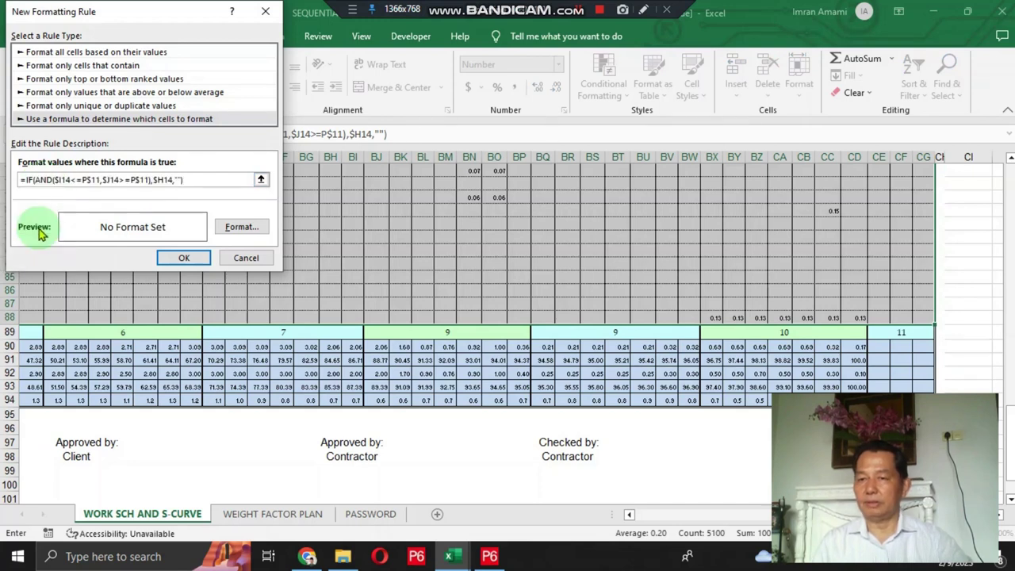
click(263, 180)
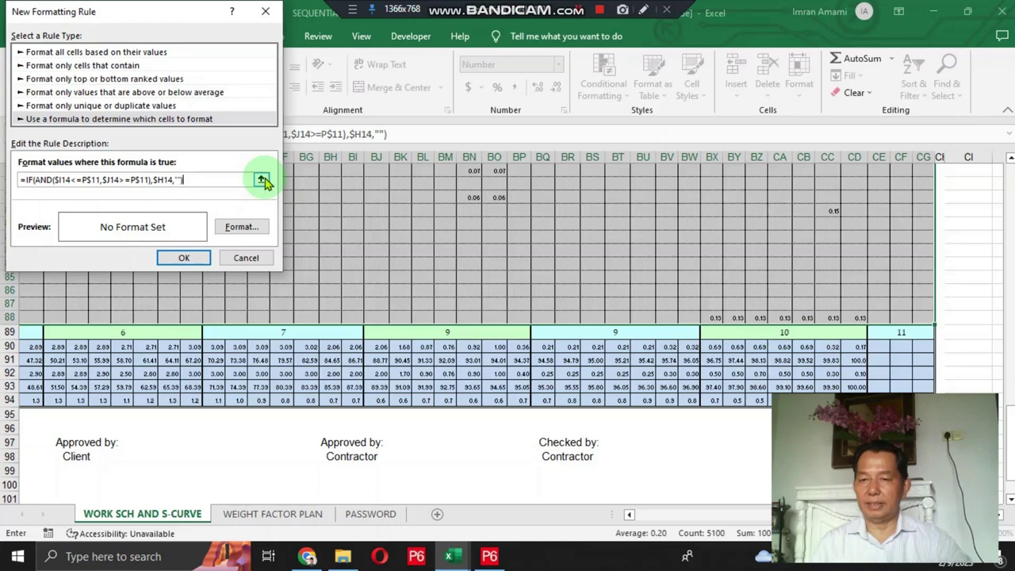
Give the rule a light blue fill and save it.
click(243, 227)
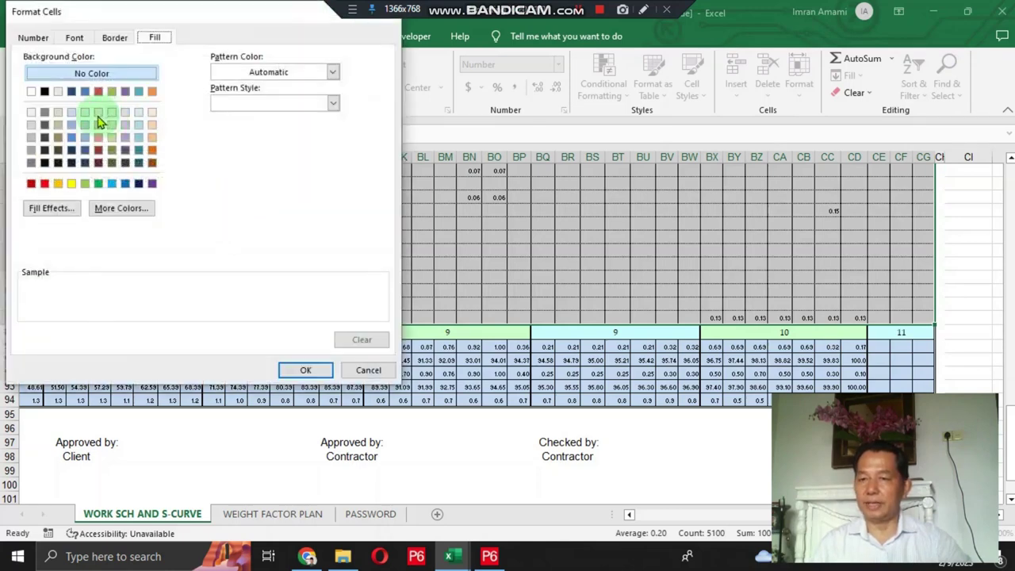
click(72, 112)
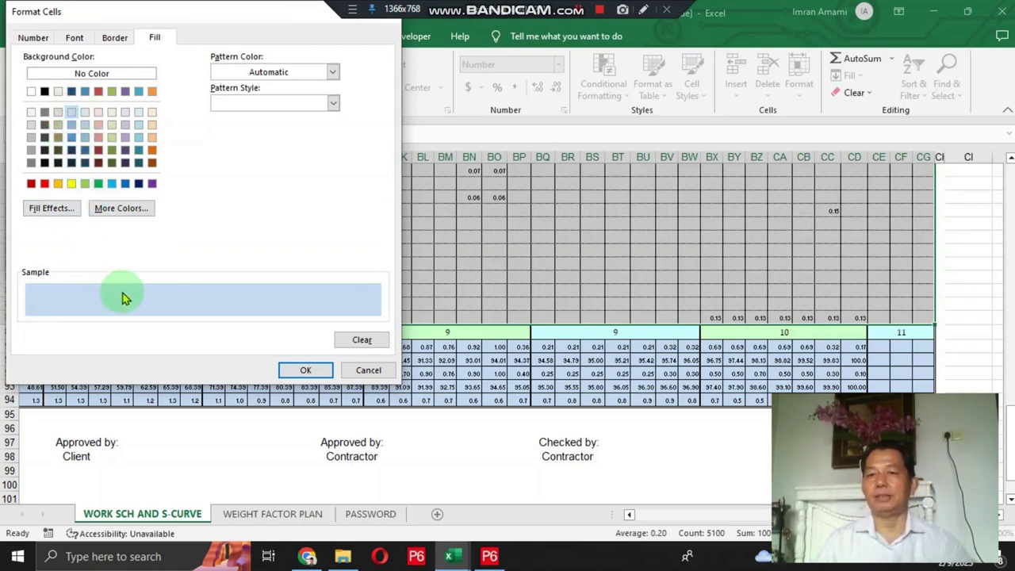
click(305, 370)
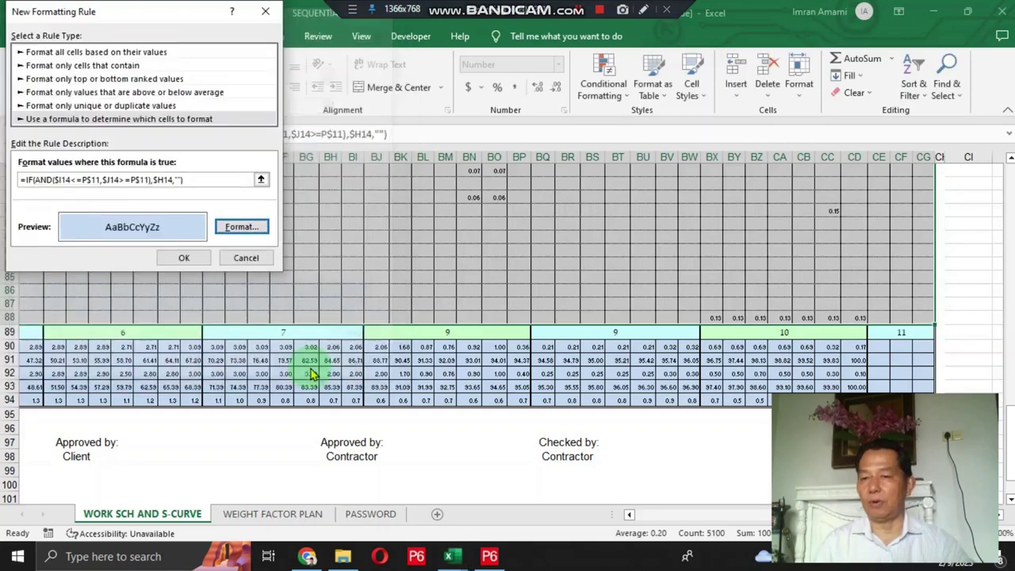
click(197, 260)
click(194, 257)
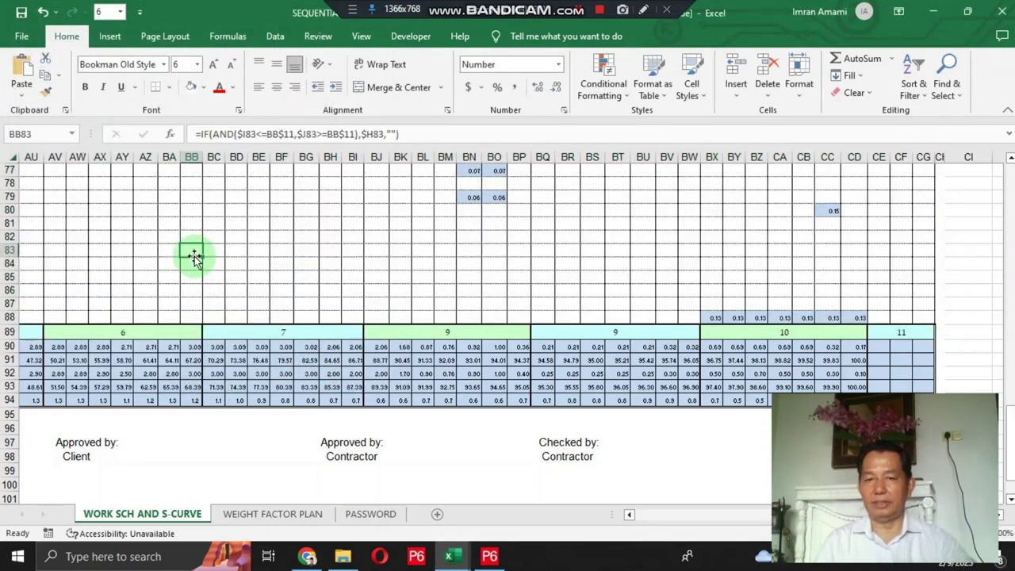
scroll(194, 256, up, 20)
click(154, 470)
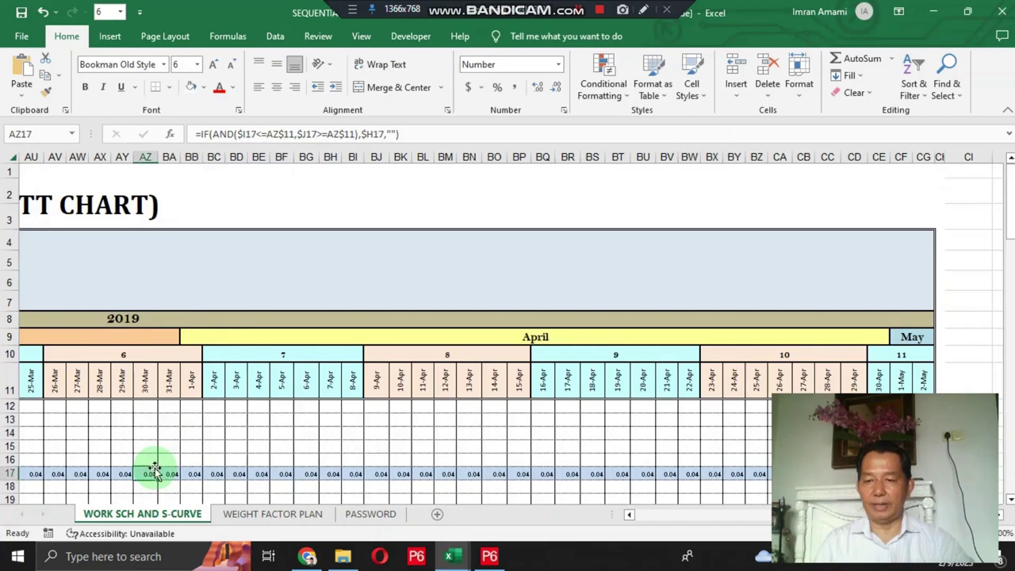
key(Left)
key(Left)
key(Left)
key(Left)
key(Left)
key(Left)
key(Left)
key(Left)
key(Left)
key(Left)
key(Left)
key(Left)
key(Left)
key(Left)
key(Left)
key(Left)
key(Left)
key(Left)
key(Left)
key(Left)
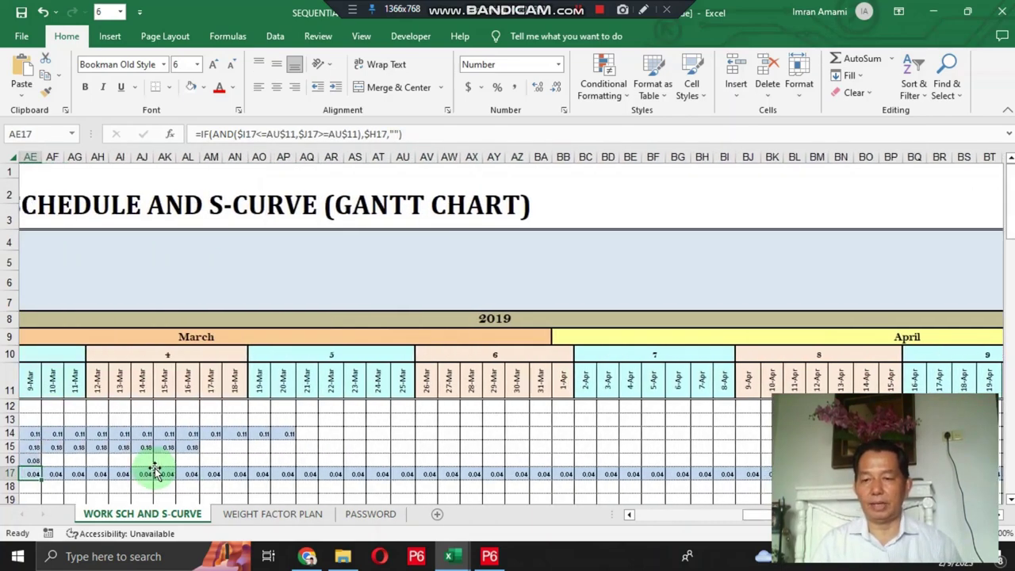
key(Left)
key(Left)
key(Left)
key(Left)
key(Left)
key(Left)
key(Left)
key(Left)
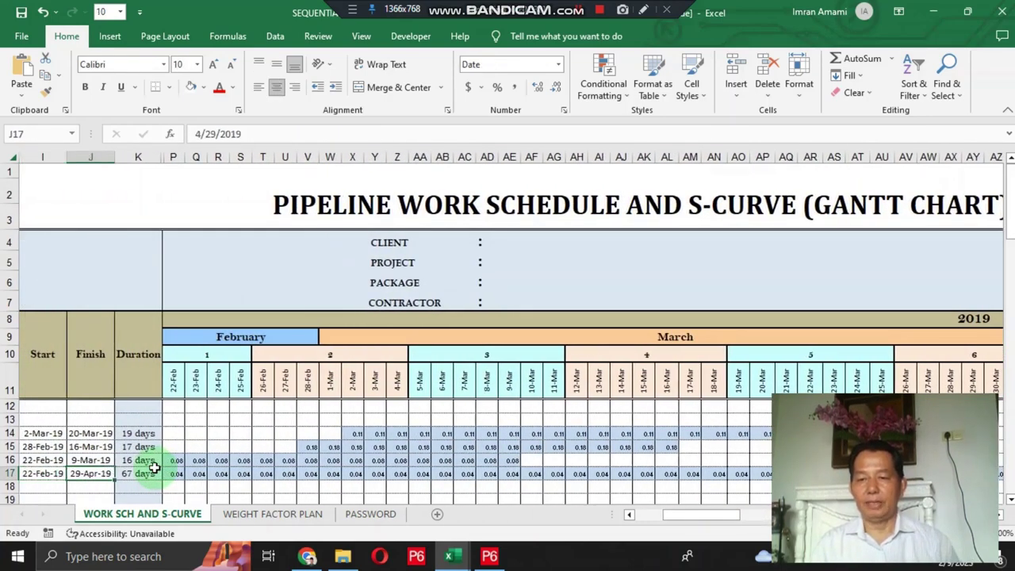
key(Down)
key(Down)
key(Down)
key(Down)
key(Down)
key(Down)
key(Down)
key(Up)
key(Up)
key(Up)
key(Up)
key(Up)
key(Up)
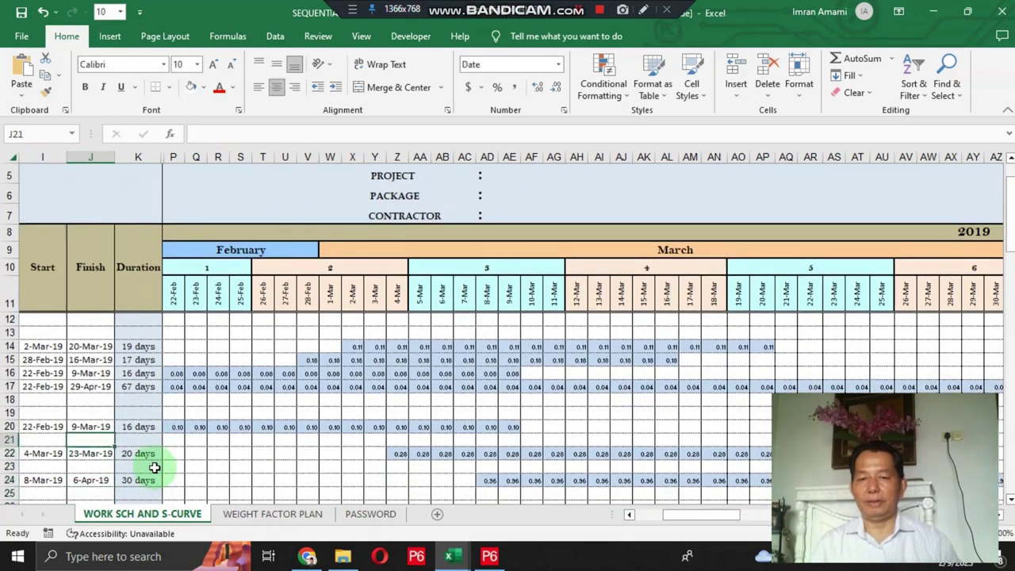
key(Up)
key(Up)
key(Up)
key(Right)
key(Right)
key(Up)
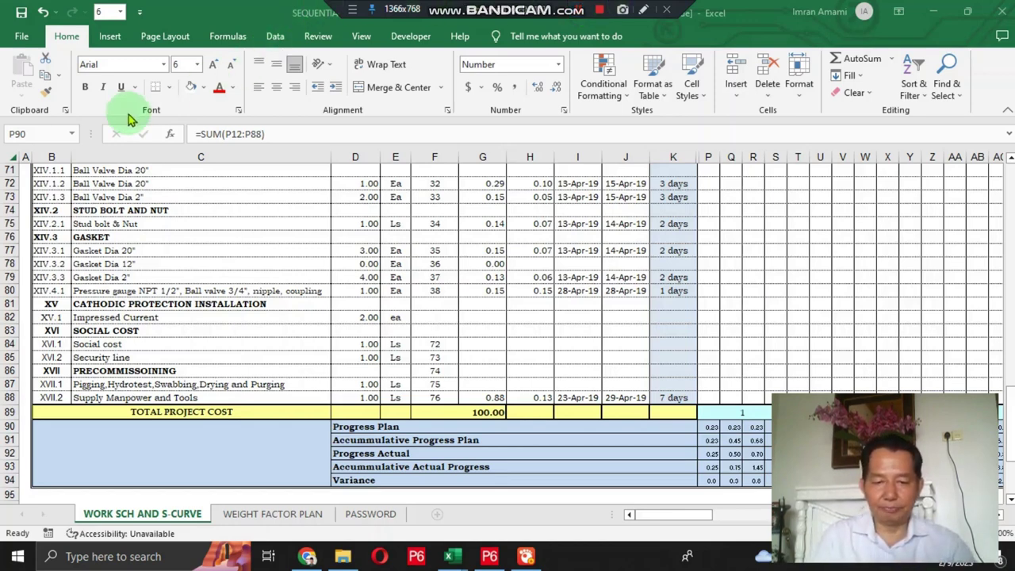
click(710, 428)
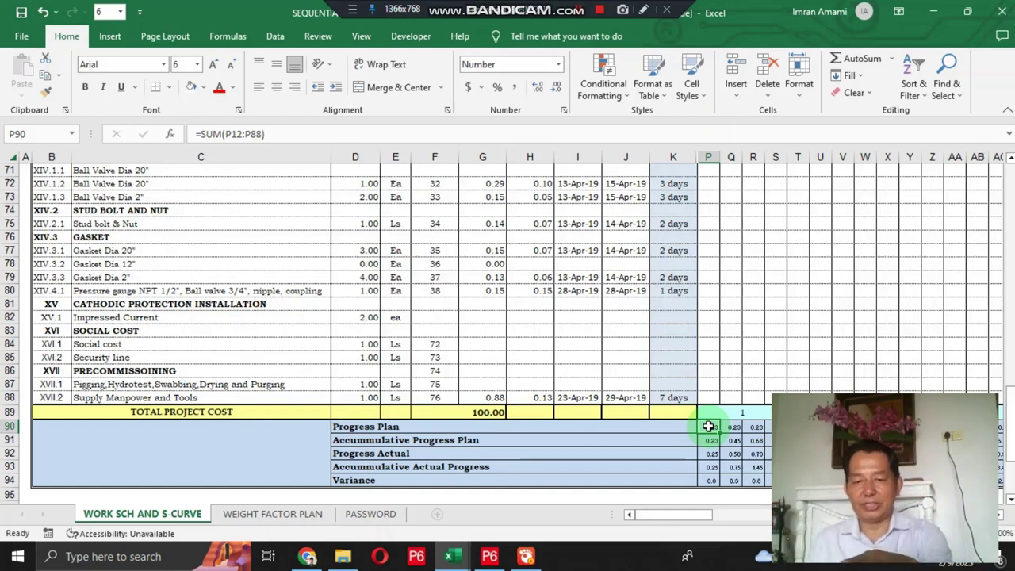
double_click(709, 427)
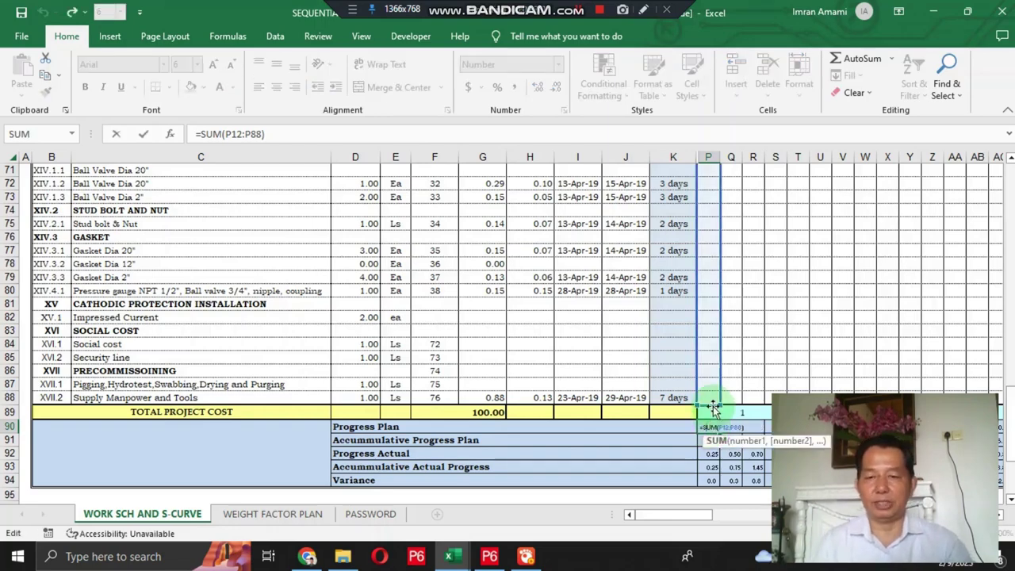
scroll(709, 357, up, 17)
scroll(709, 341, up, 7)
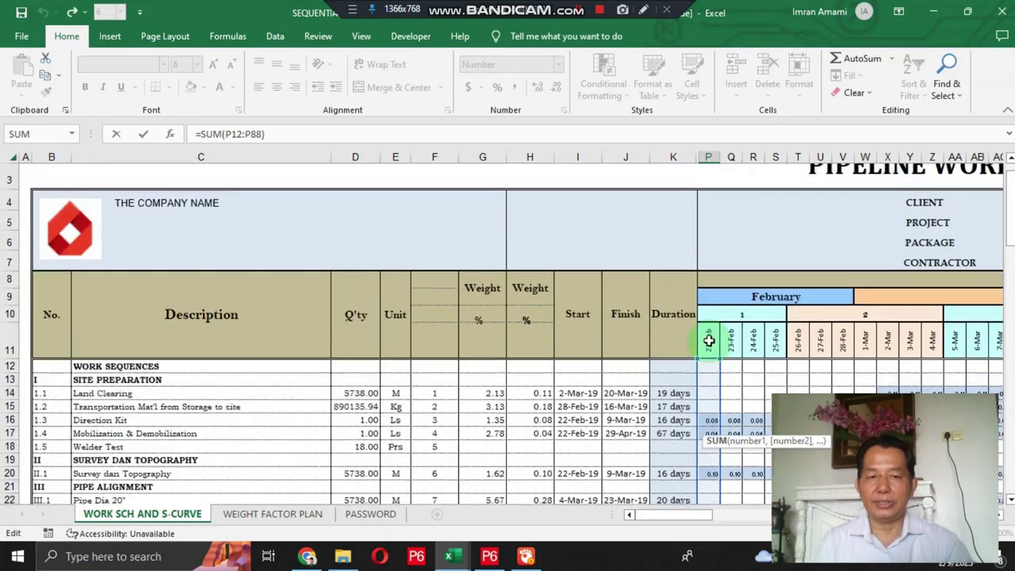
scroll(709, 349, down, 20)
scroll(709, 364, up, 8)
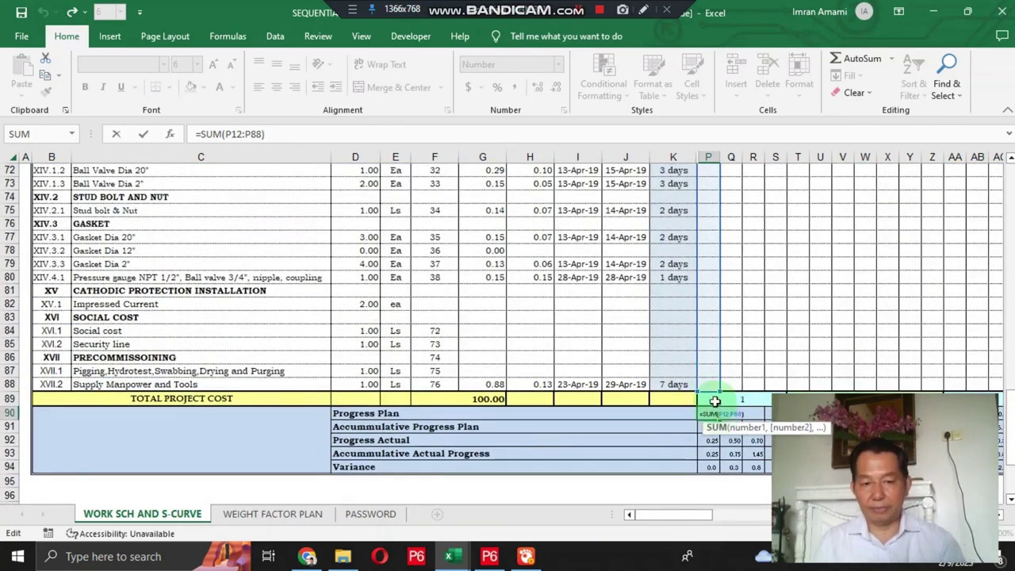
key(Return)
key(Up)
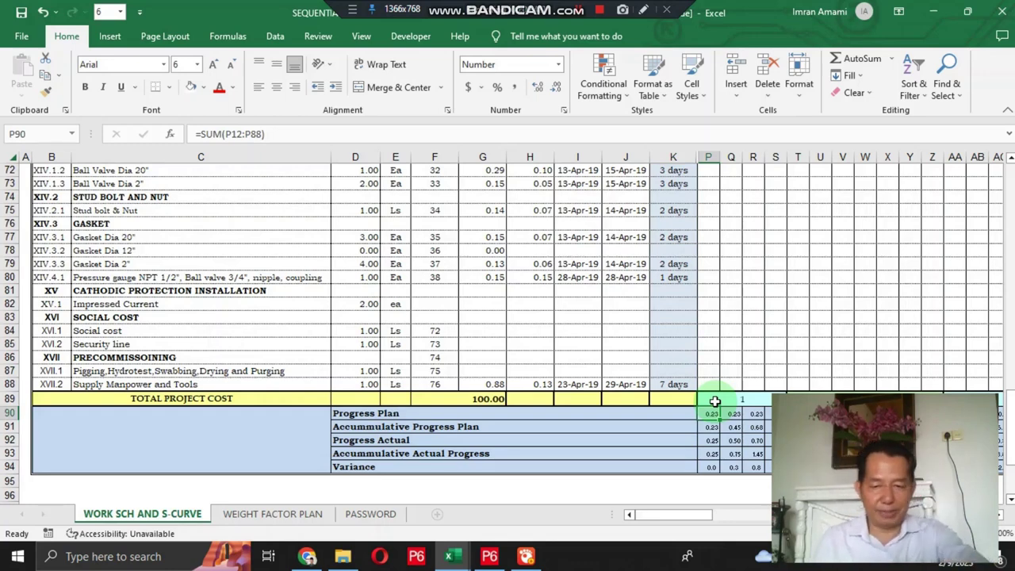
key(Down)
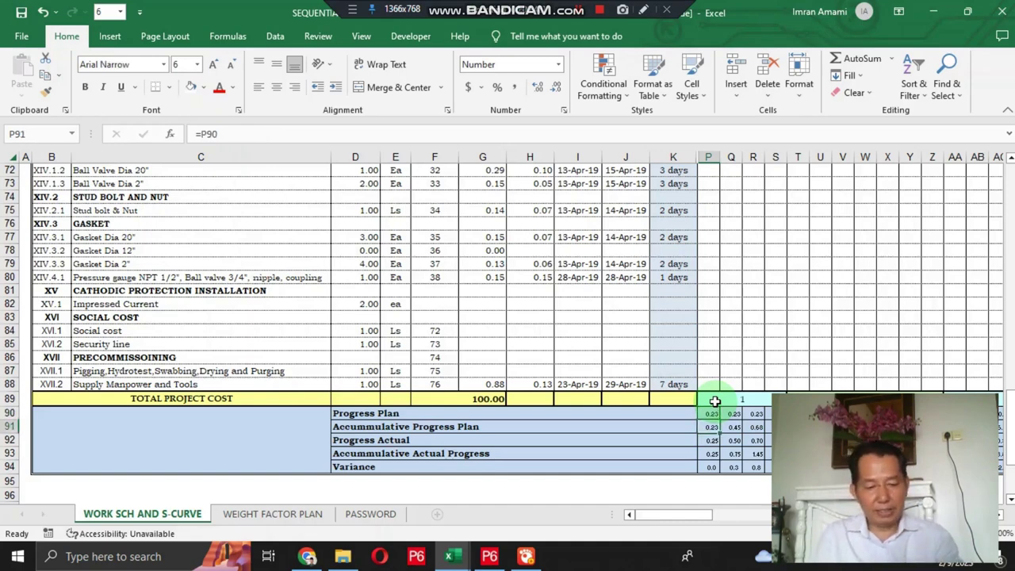
Enter =P90 in P91 to start the cumulative progress plan.
text(=)
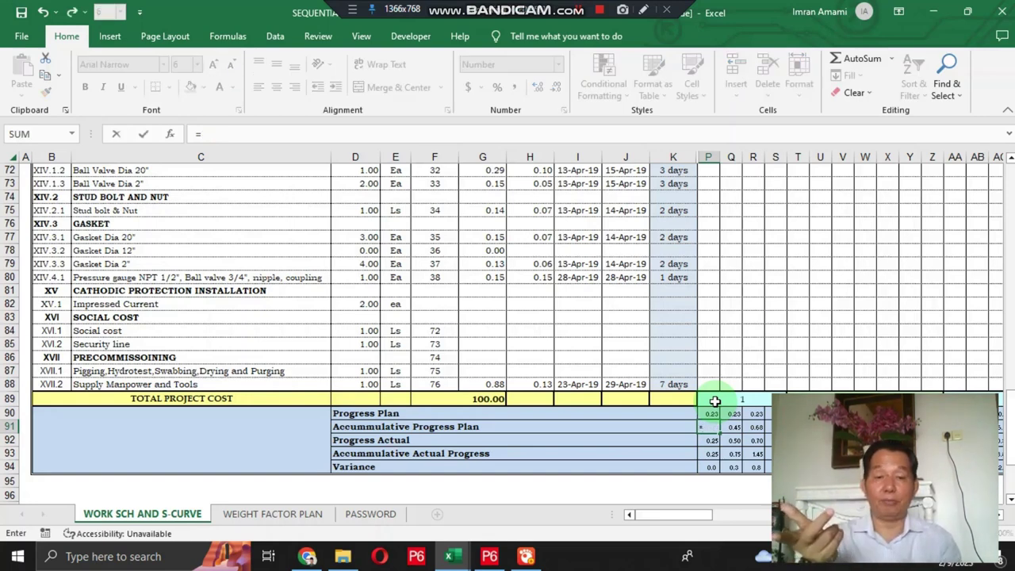
key(Up)
key(Return)
key(Tab)
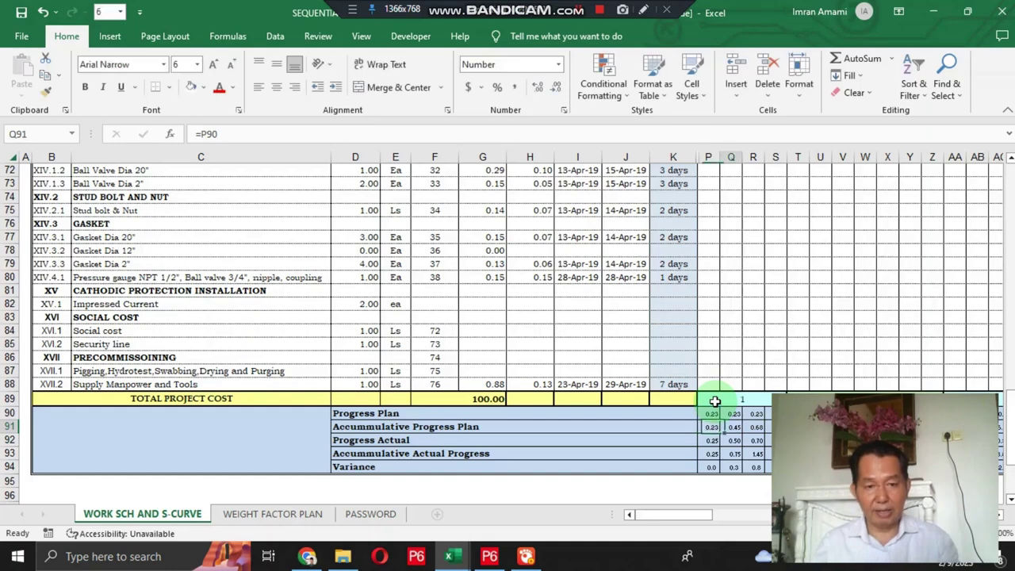
Enter the running-total formula =Q90+P91 in Q91 and review it.
text(=)
key(Up)
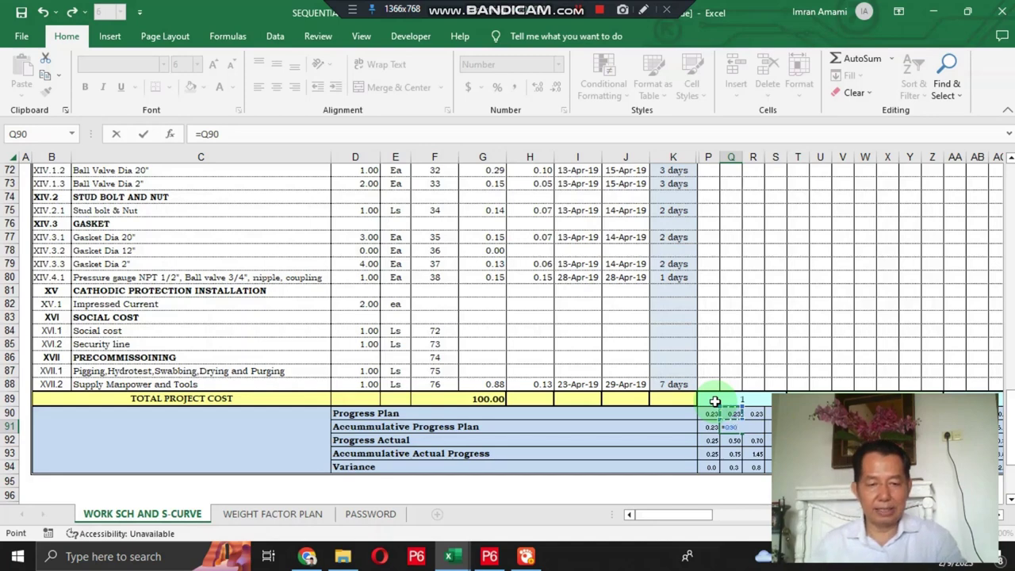
text(+)
key(Left)
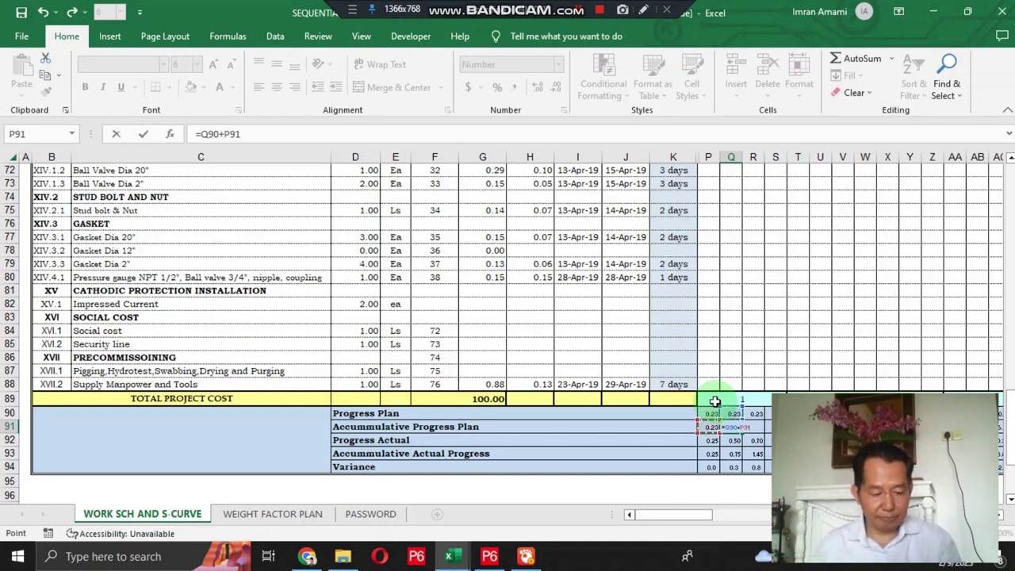
key(Return)
key(Left)
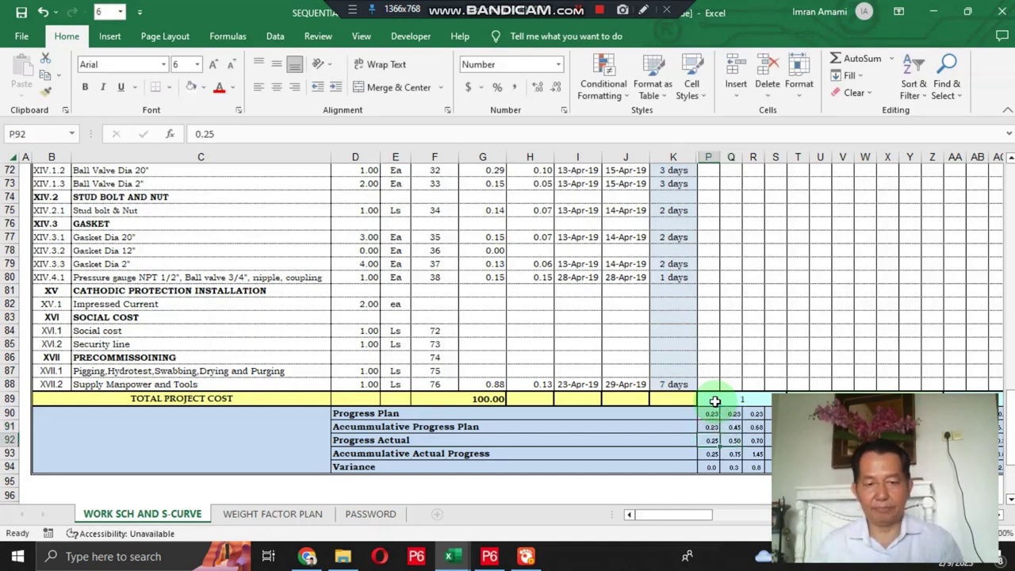
key(Up)
key(Up)
key(Right)
key(Down)
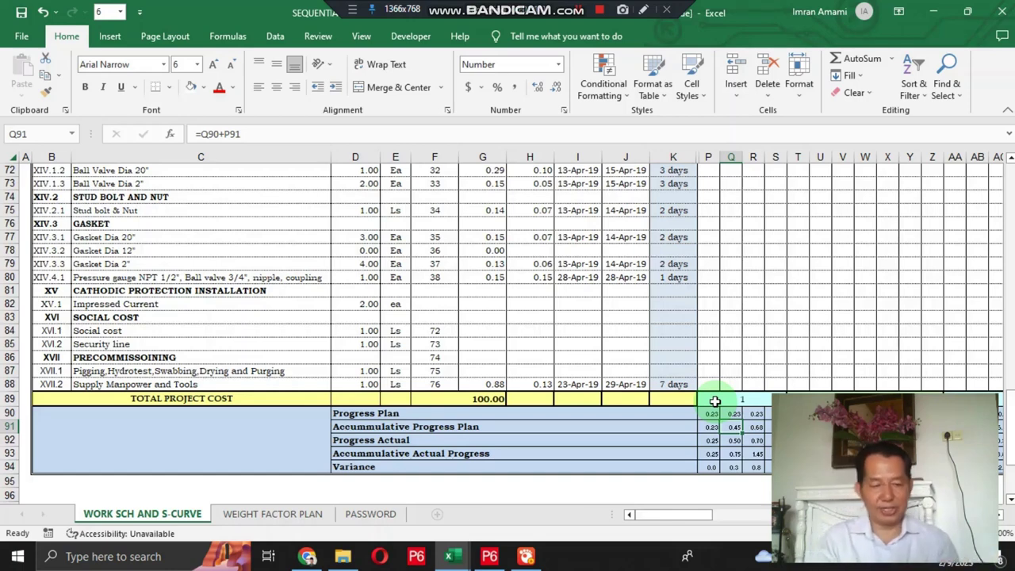
Move to the first Accummulative Actual Progress cell below the Progress Actual row.
key(Down)
key(Left)
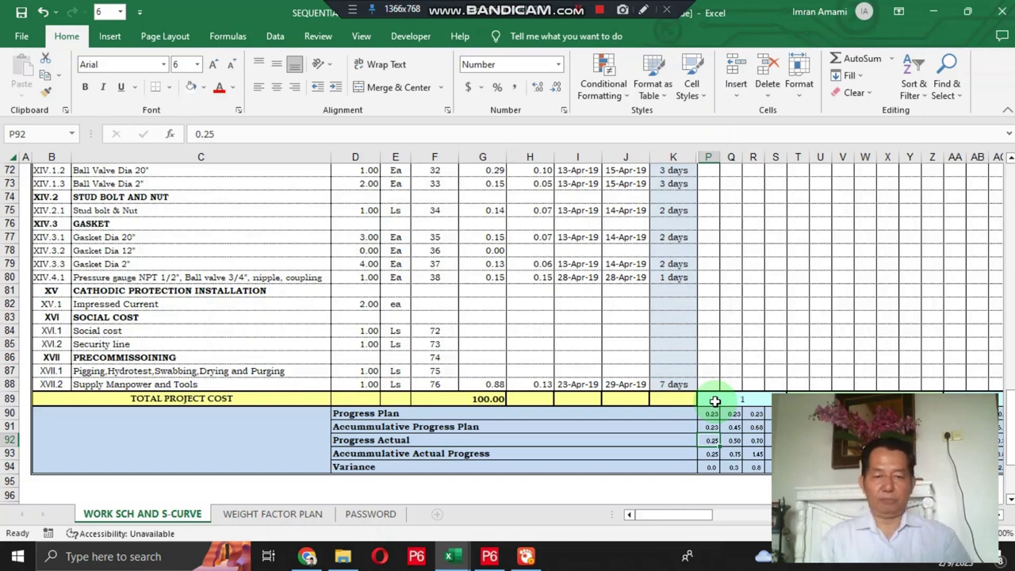
key(Down)
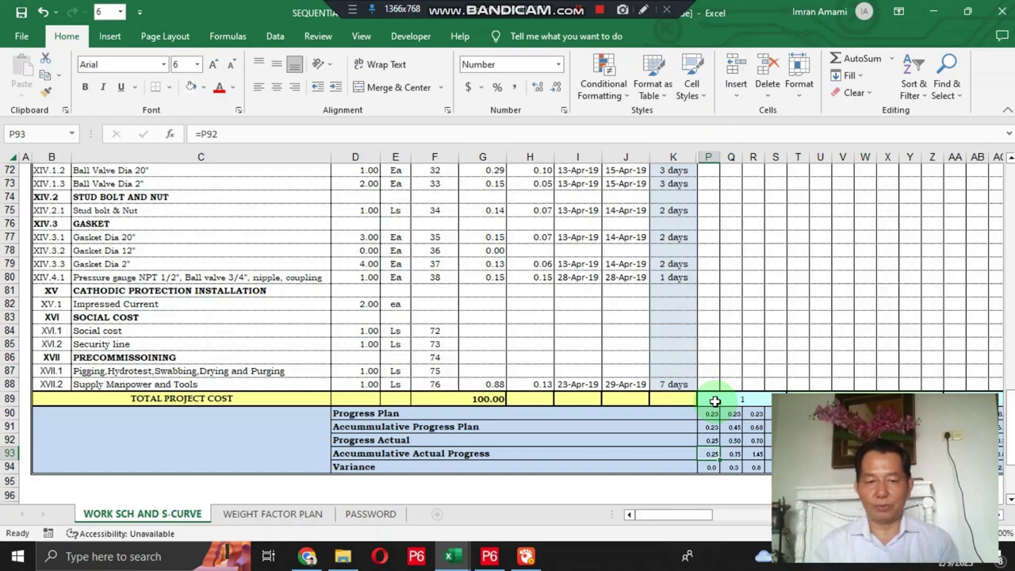
Enter =P92 in P93 to start the cumulative actual progress.
text(=)
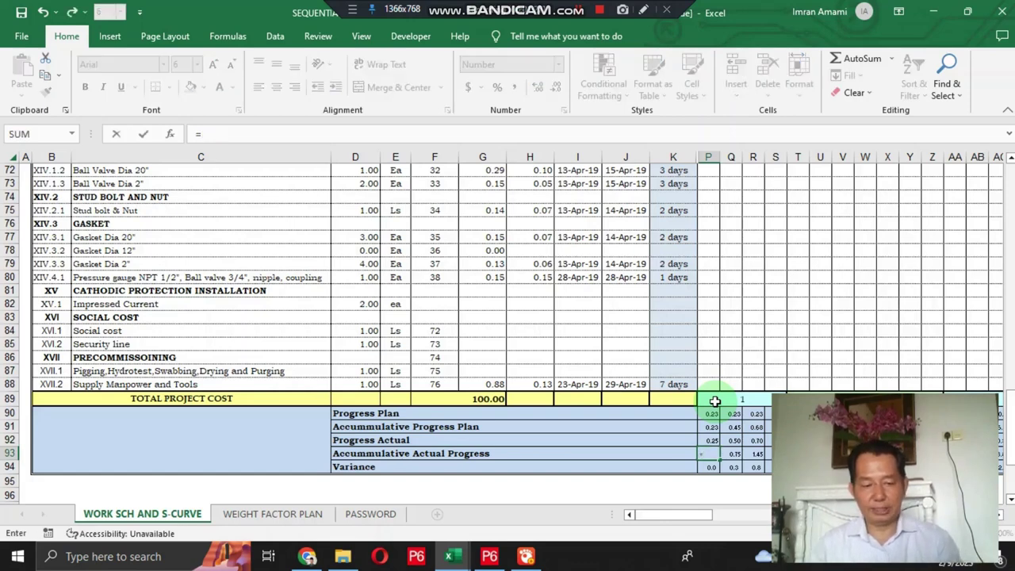
key(Up)
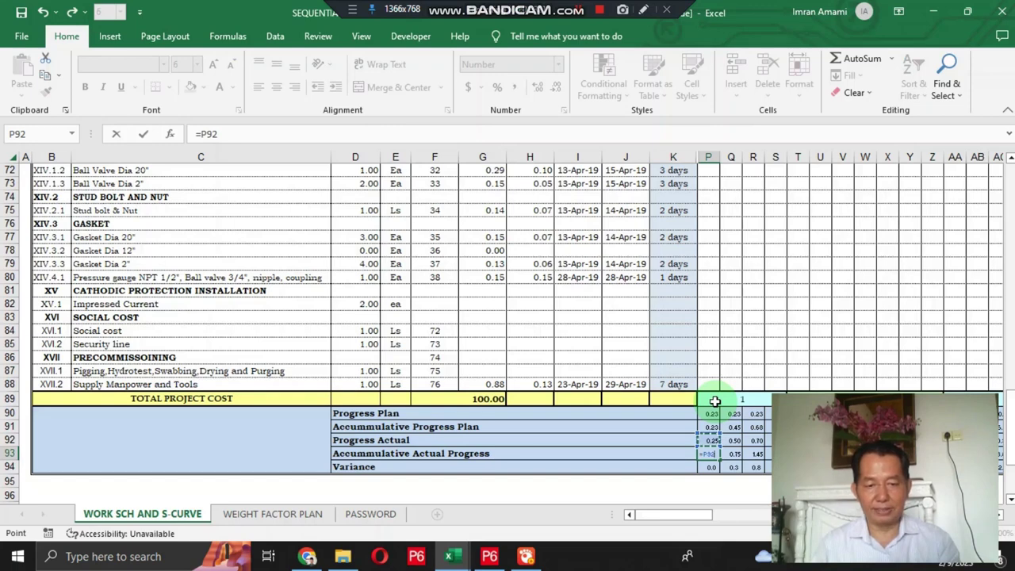
key(Return)
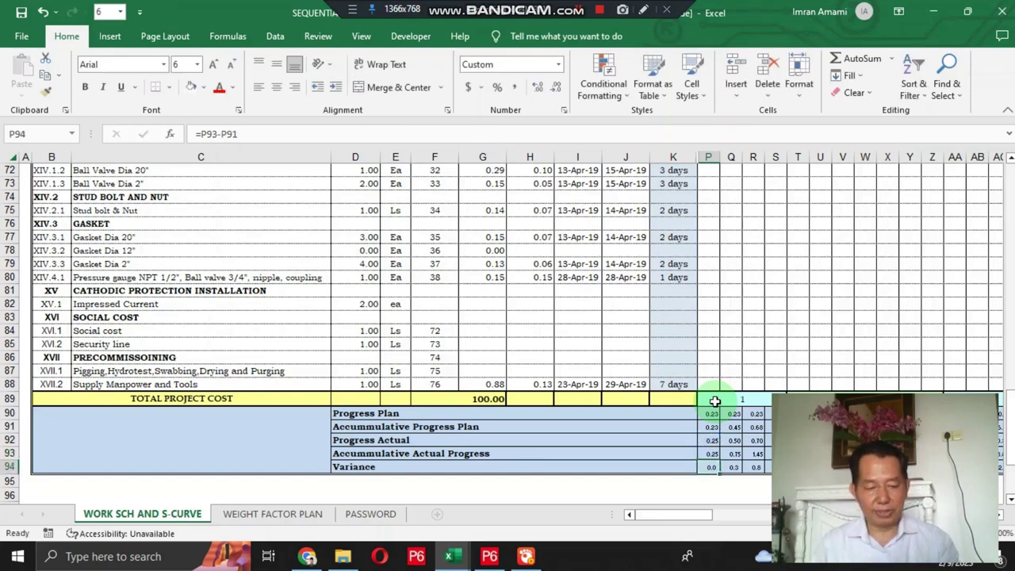
key(Up)
key(Right)
Enter the running-total formula =Q92+P93 in Q93.
text(=)
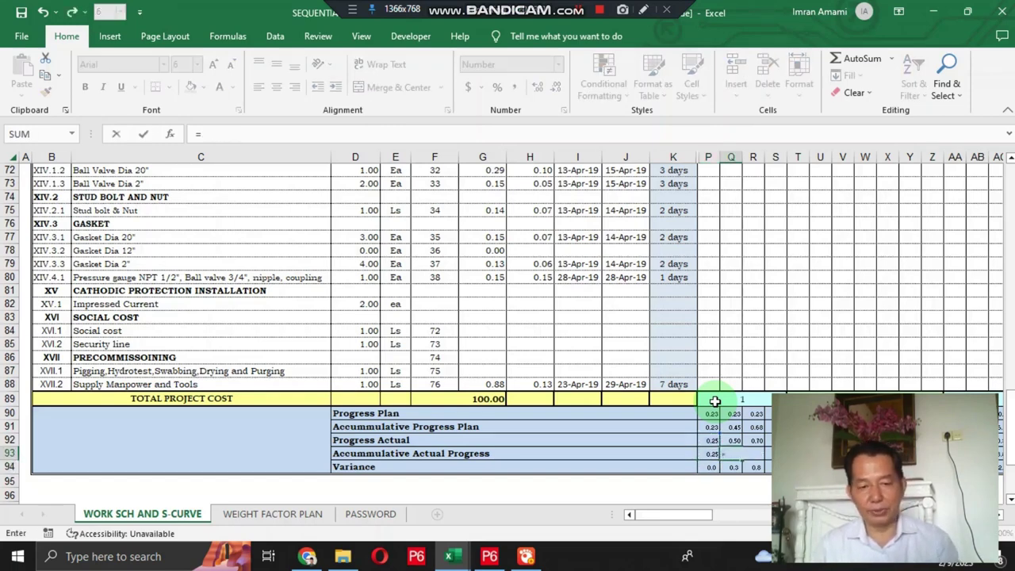
key(Up)
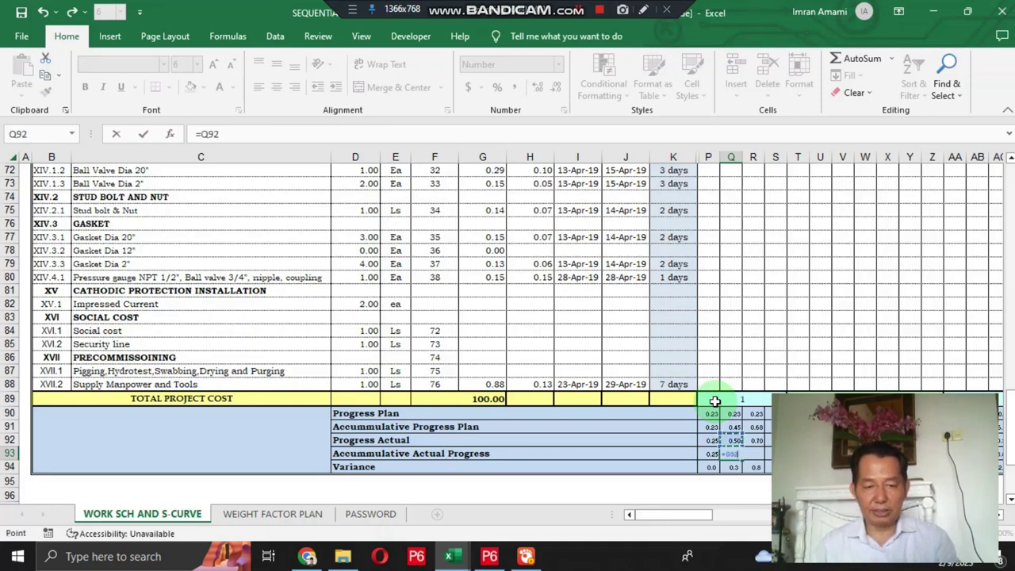
text(+)
key(Left)
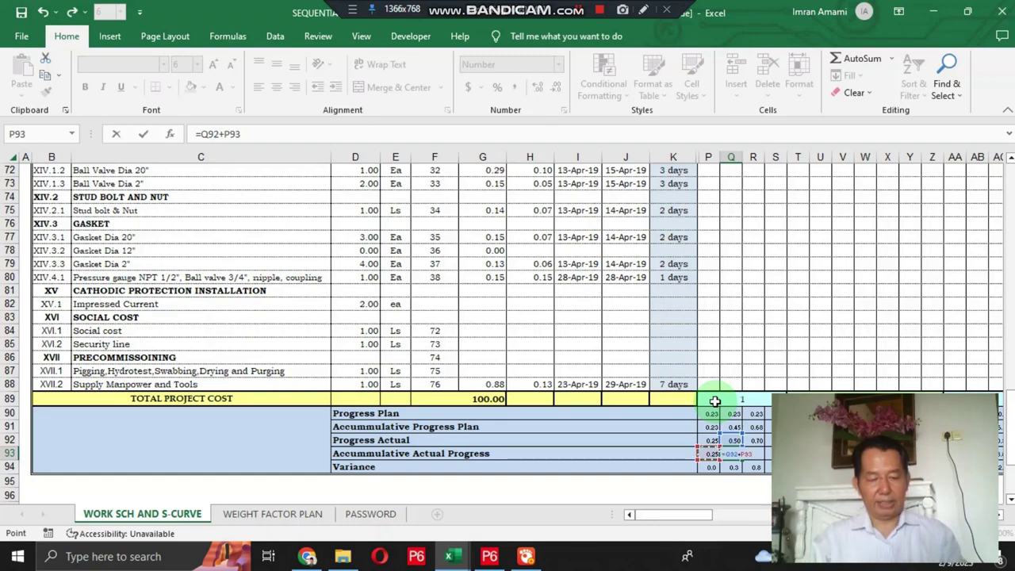
key(ctrl+Return)
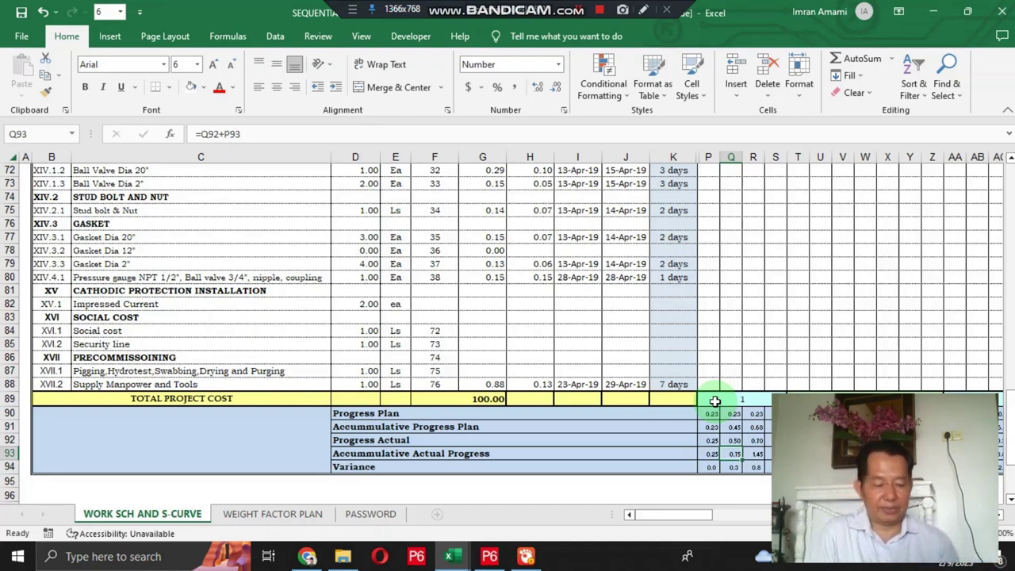
Enter the Variance formula =P93-P91 in P94 and check its references.
key(Down)
key(Left)
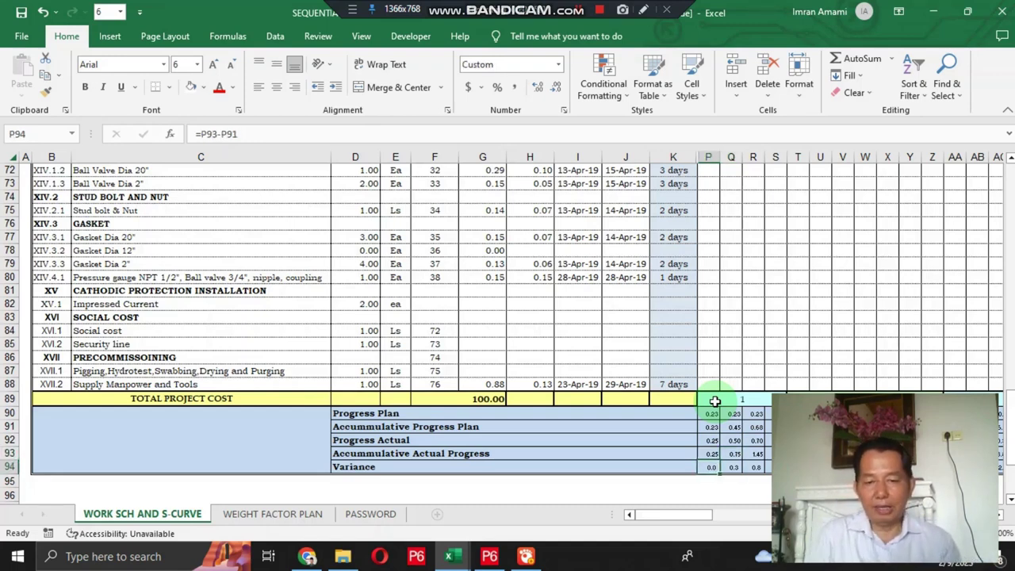
text(=)
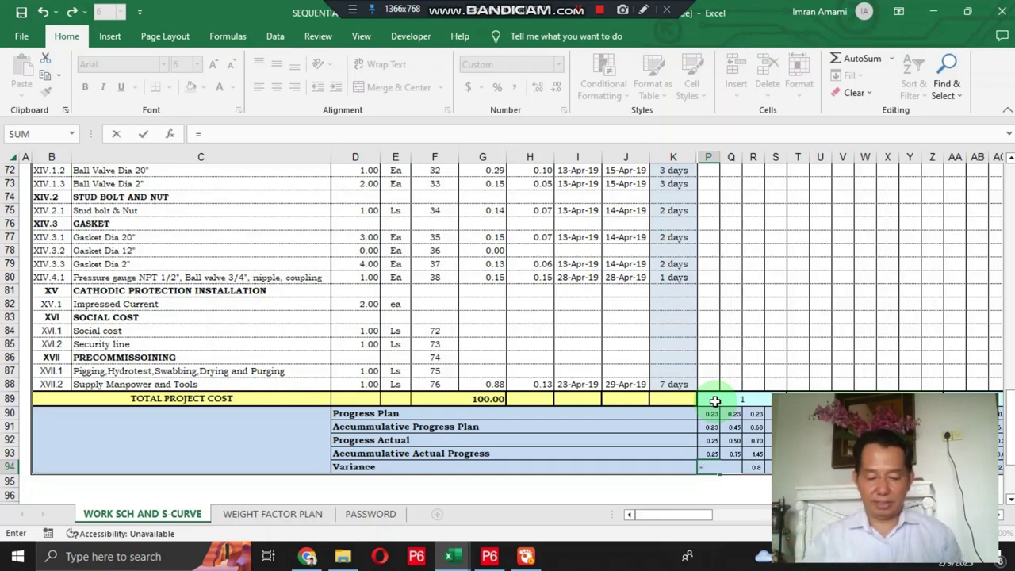
text(P93-P91)
key(ctrl+Return)
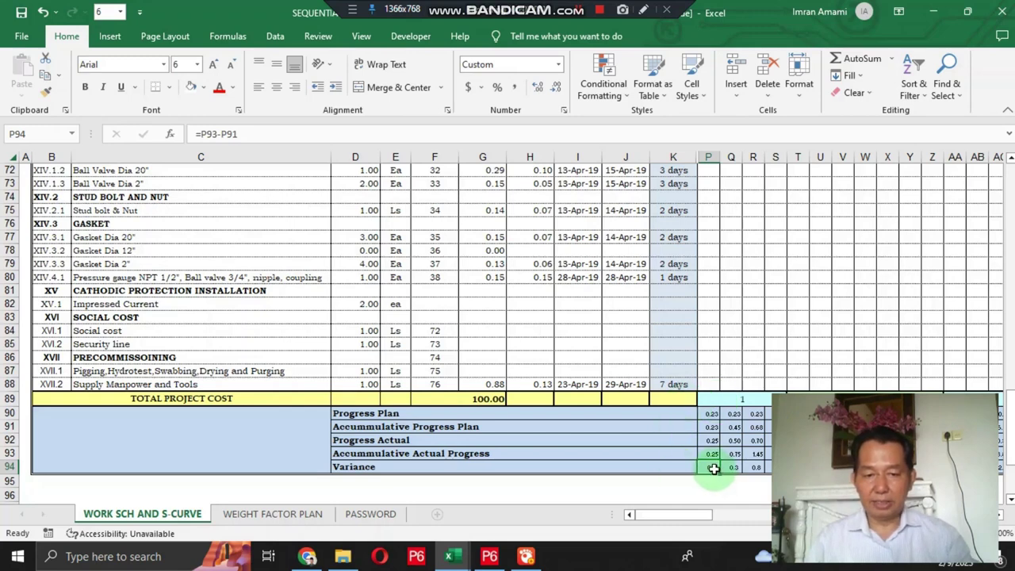
double_click(713, 468)
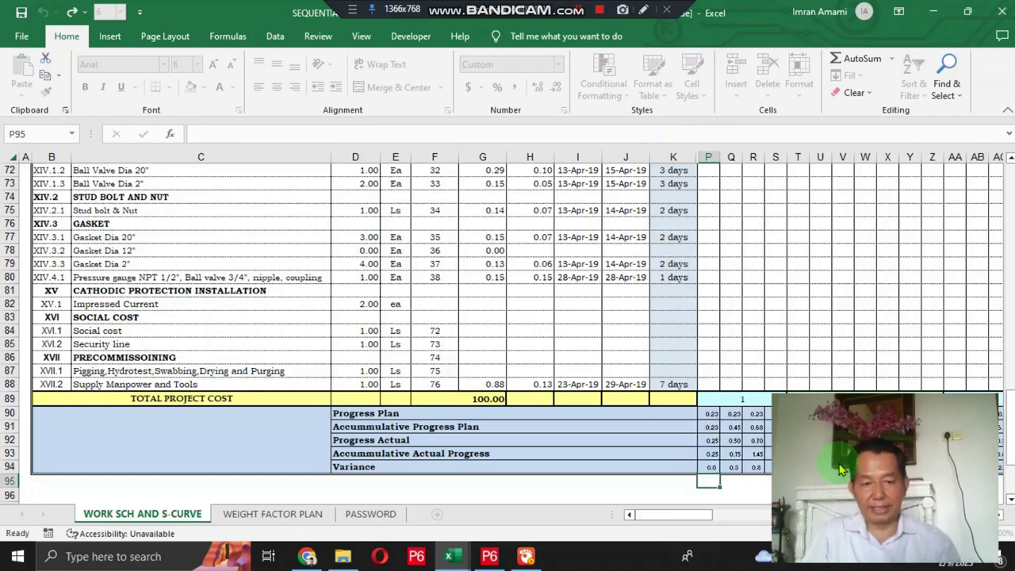
key(Tab)
key(shift+Tab)
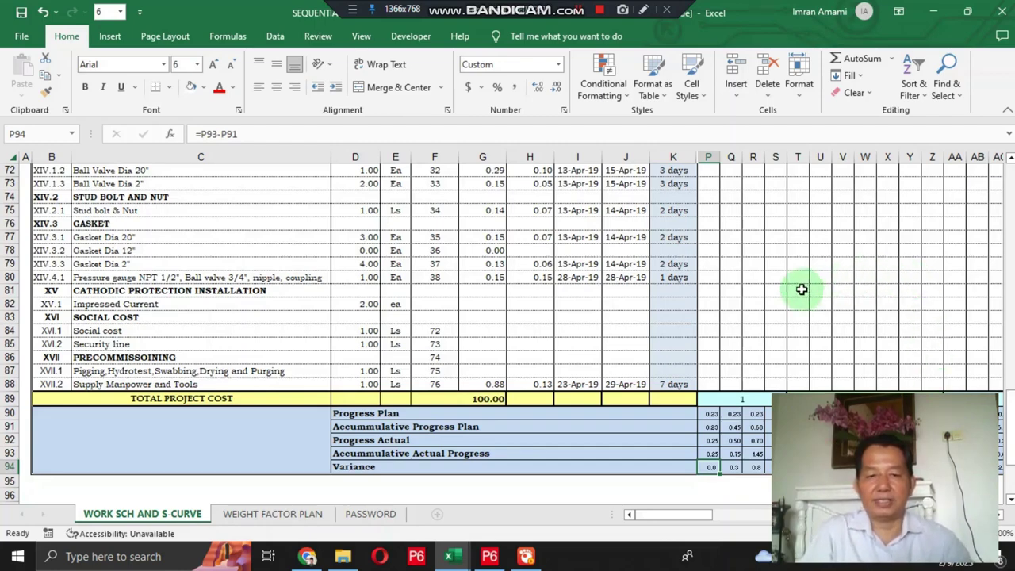
Select row 91's cumulative plan values across the weekly columns, starting from P91.
scroll(797, 282, up, 17)
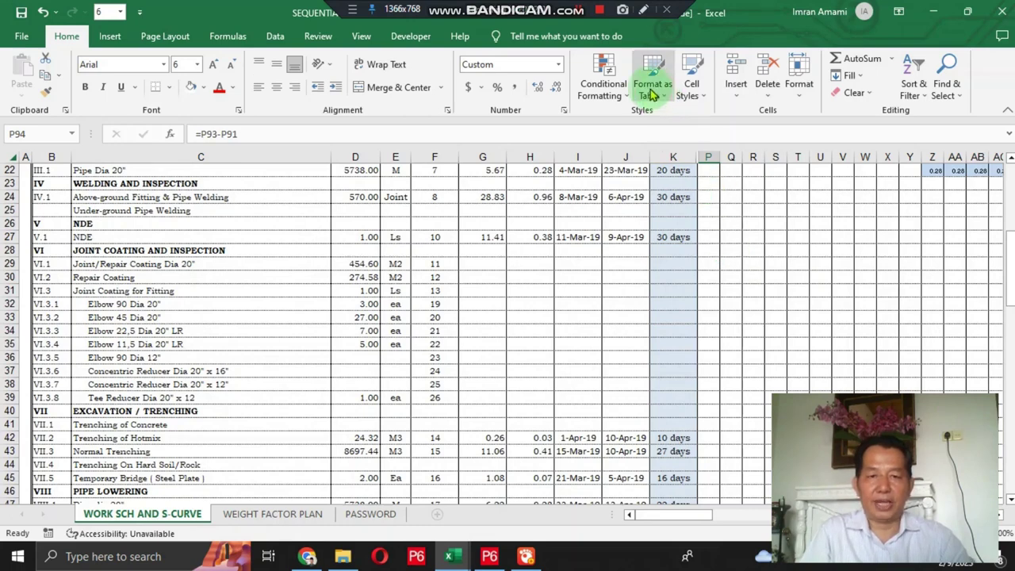
key(Up)
key(Up)
key(Up)
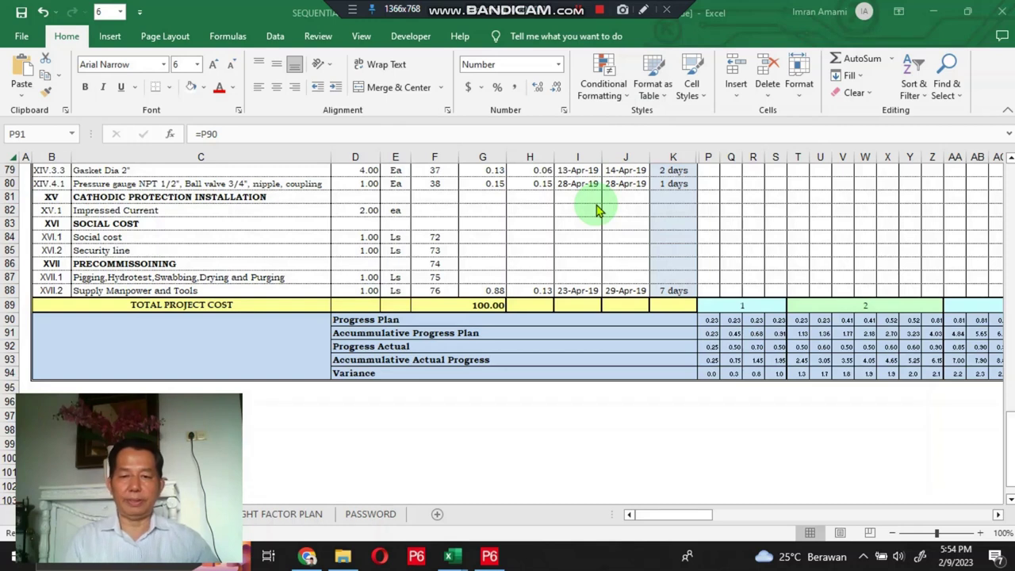
click(711, 333)
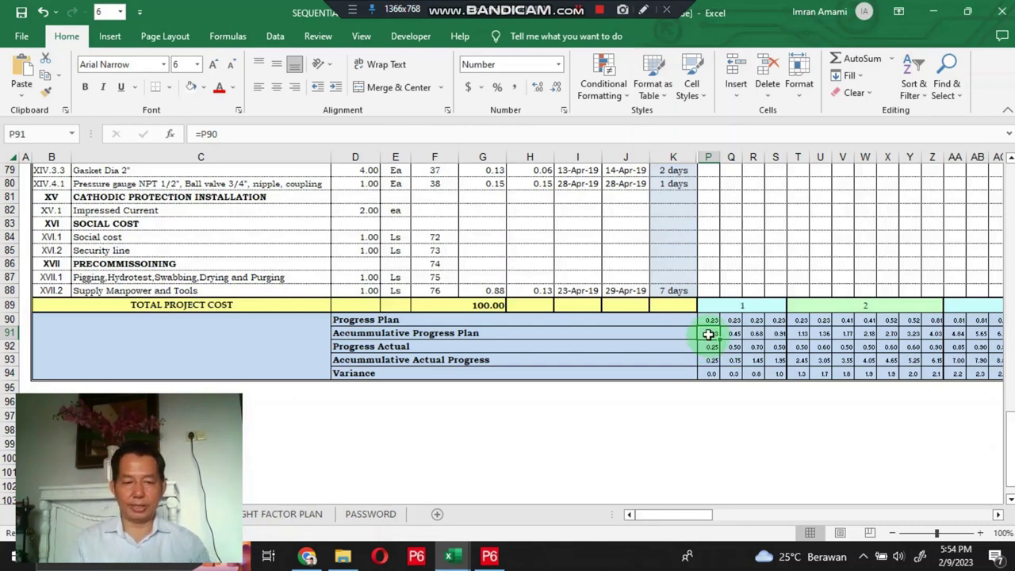
mouse_move(708, 334)
mouse_down()
mouse_move(936, 334)
mouse_move(708, 334)
mouse_up()
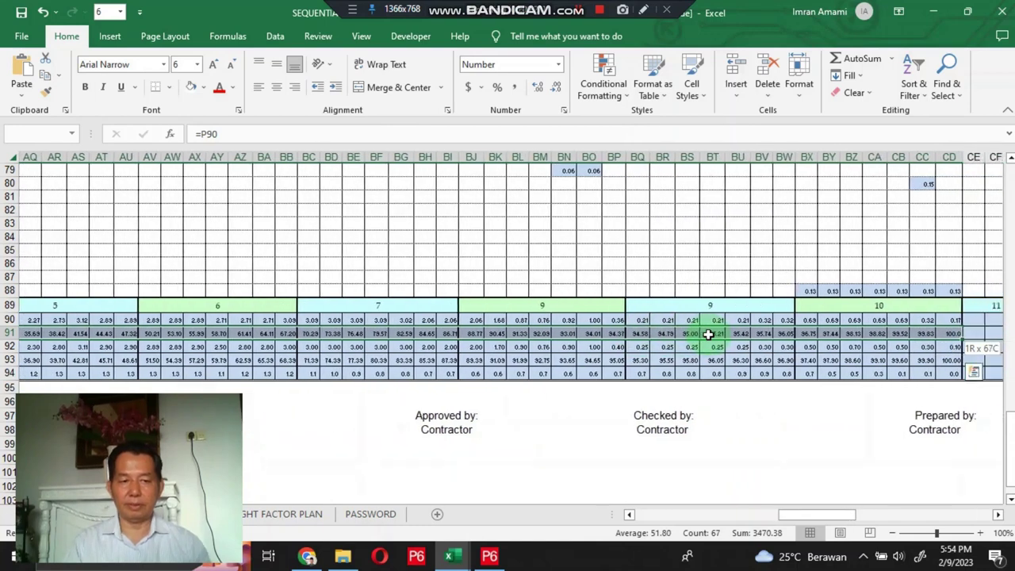
Insert a 2-D Line chart from the selected cumulative plan row.
click(109, 36)
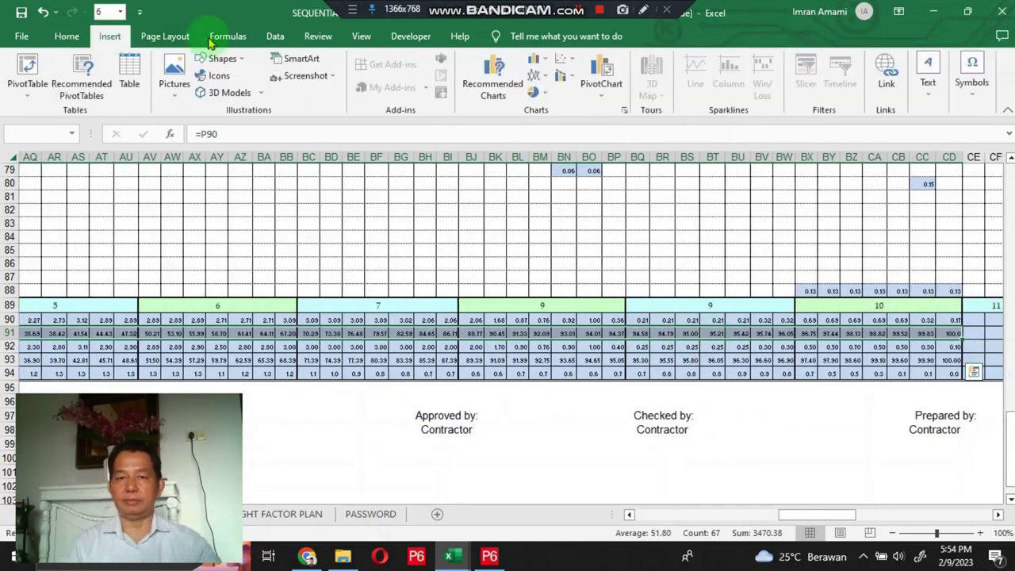
click(530, 80)
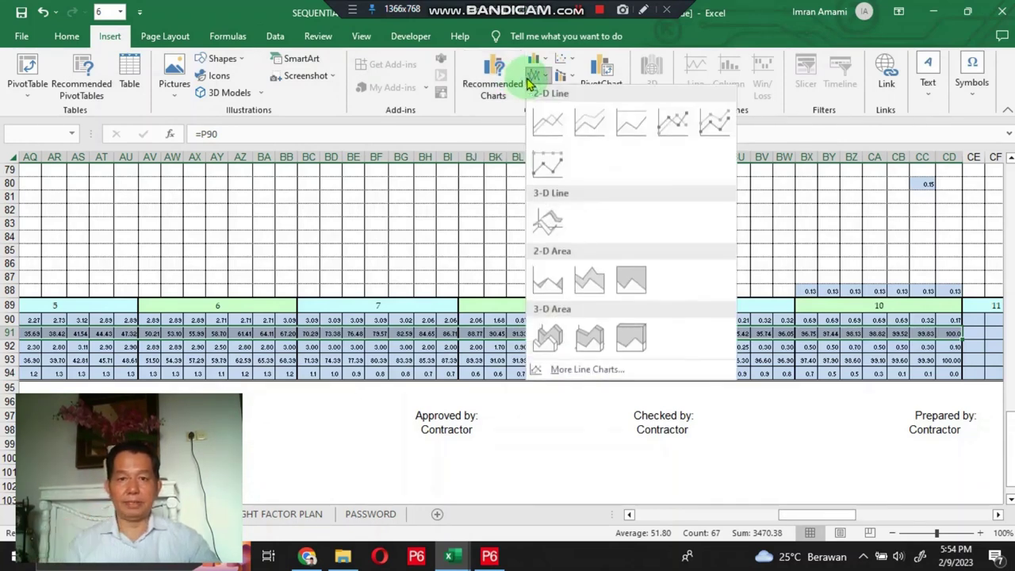
click(553, 119)
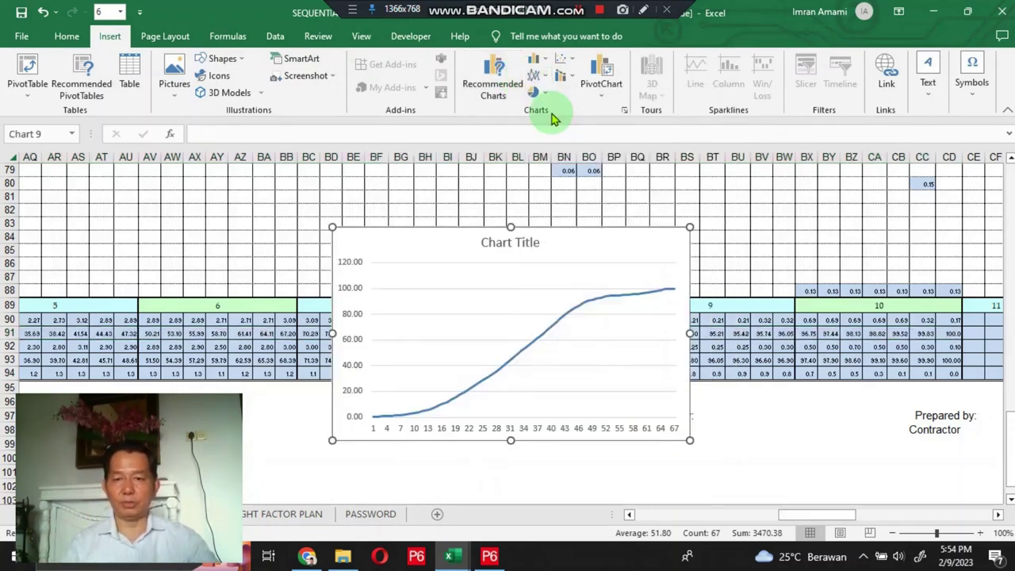
Set the vertical axis maximum bound to 100.0.
click(354, 288)
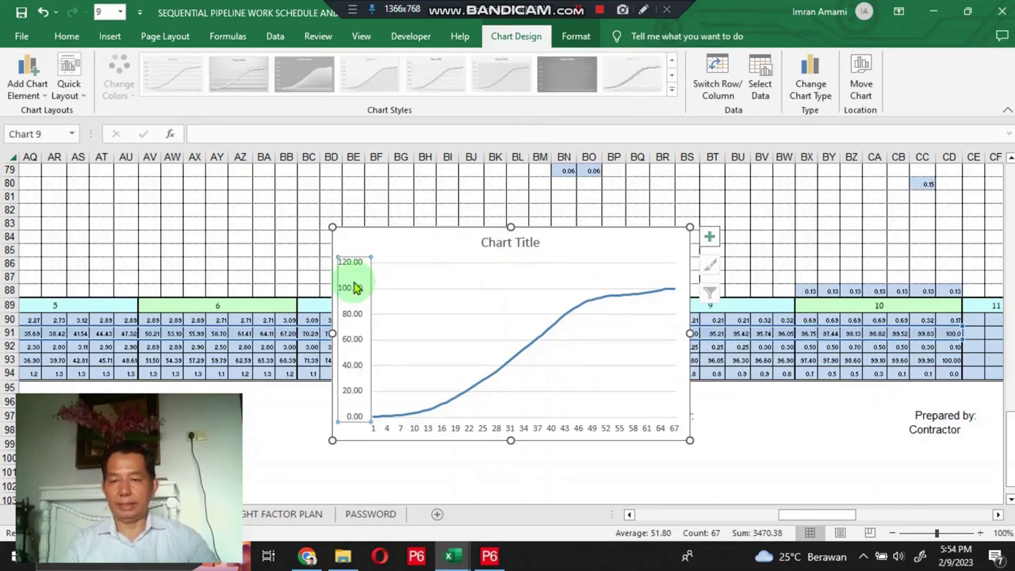
right_click(355, 288)
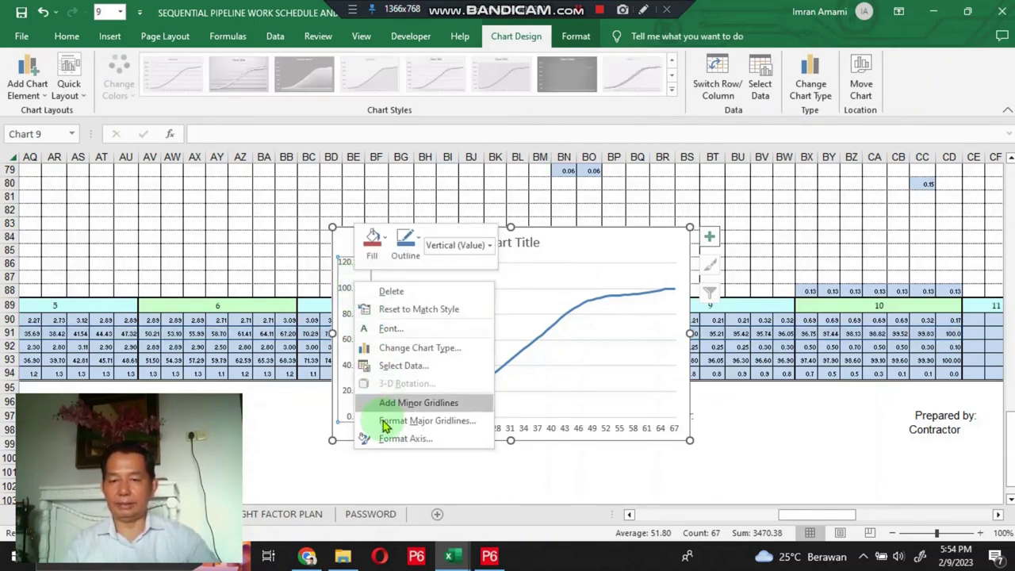
click(458, 436)
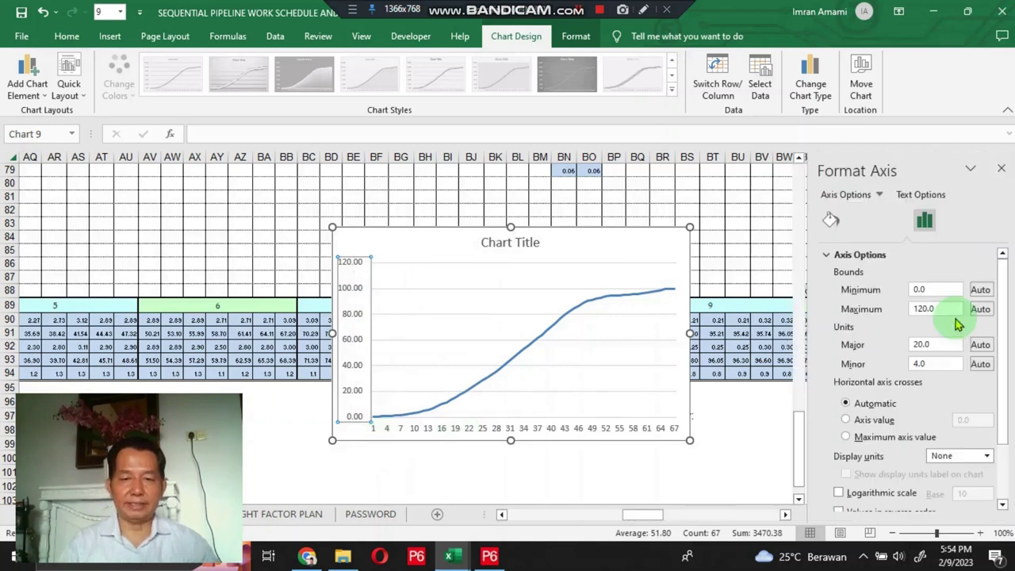
click(925, 309)
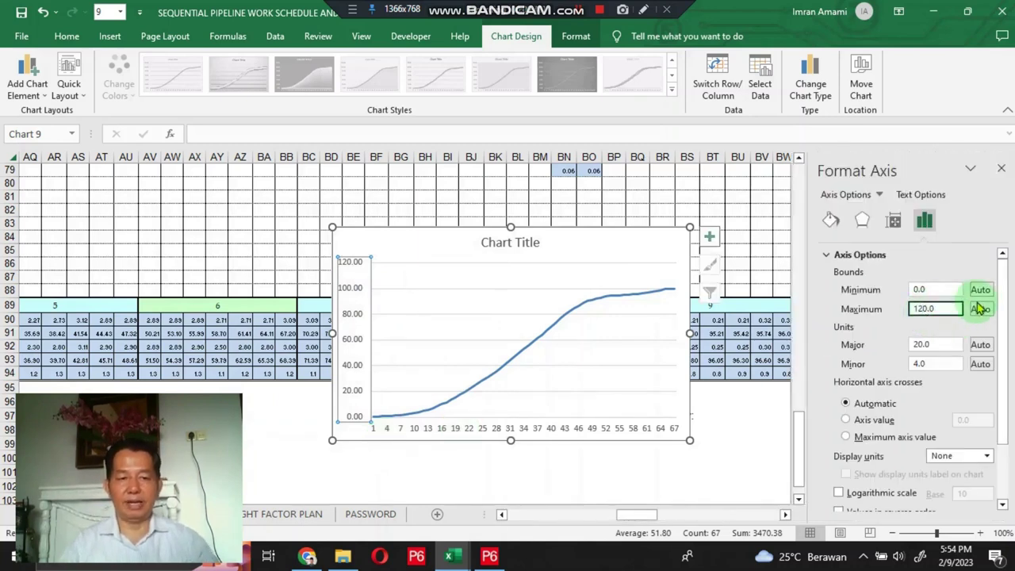
double_click(924, 309)
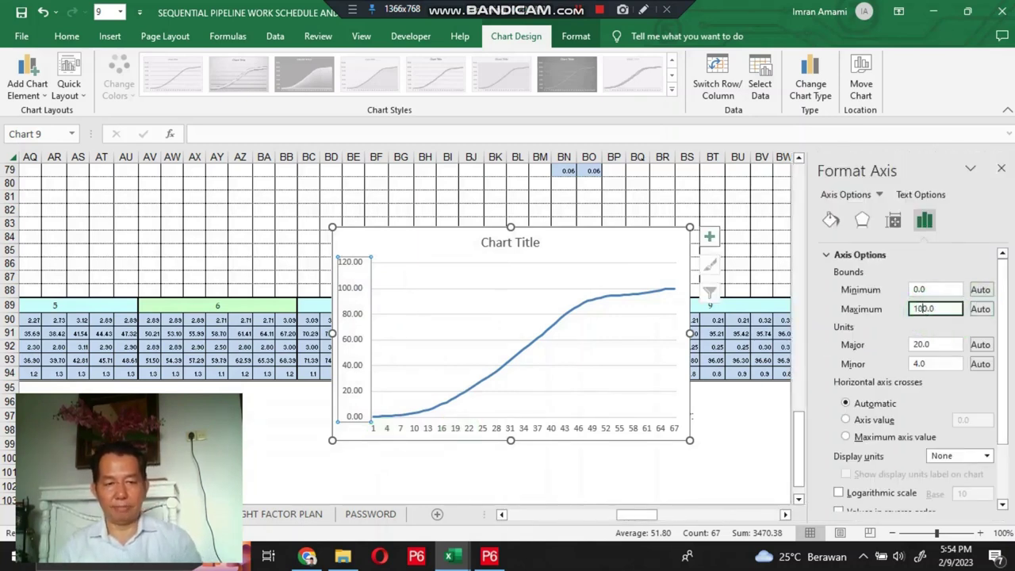
text(100.0)
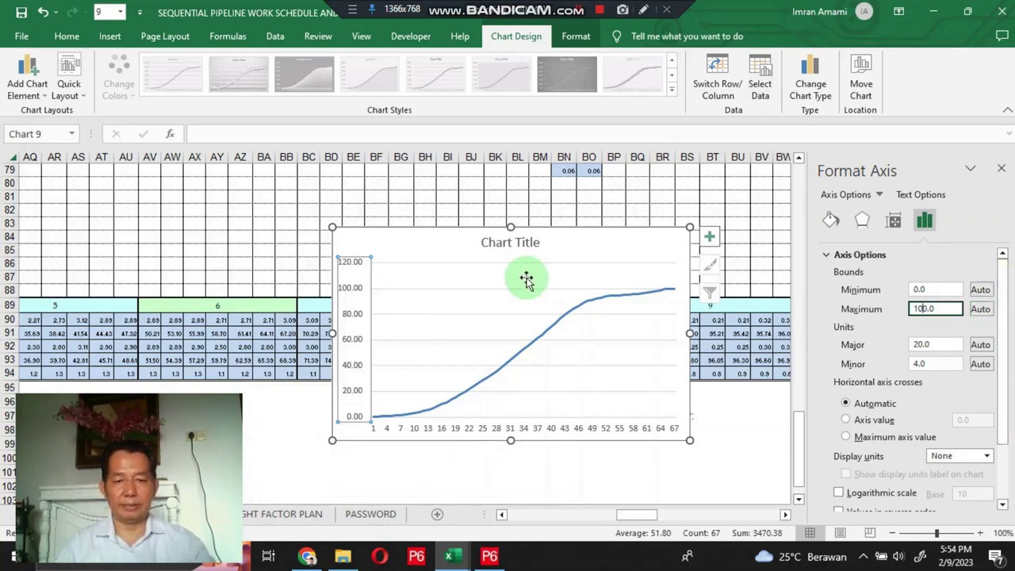
click(350, 298)
Set the vertical axis Label Position to High, moving labels to the right.
click(352, 302)
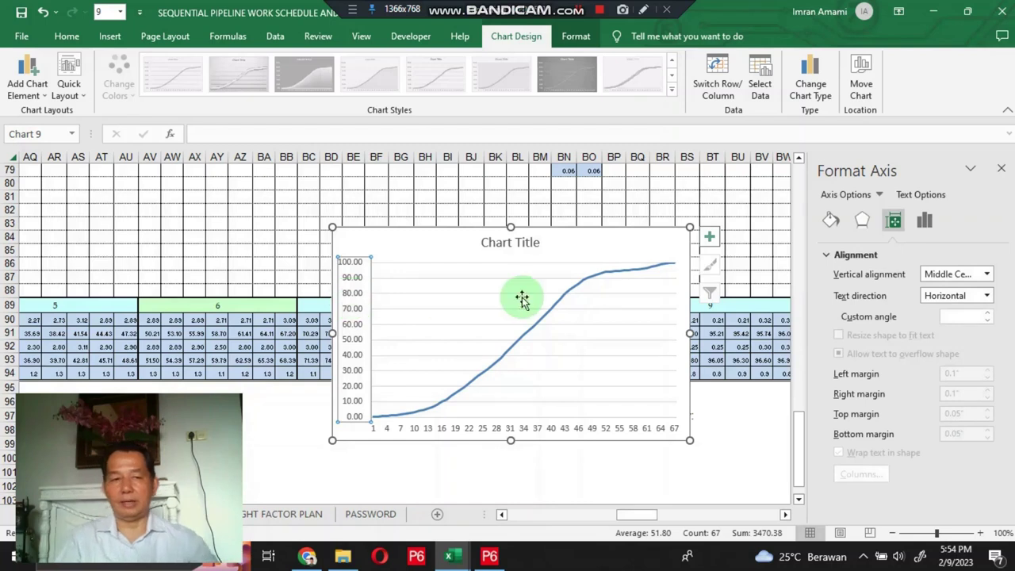
right_click(351, 319)
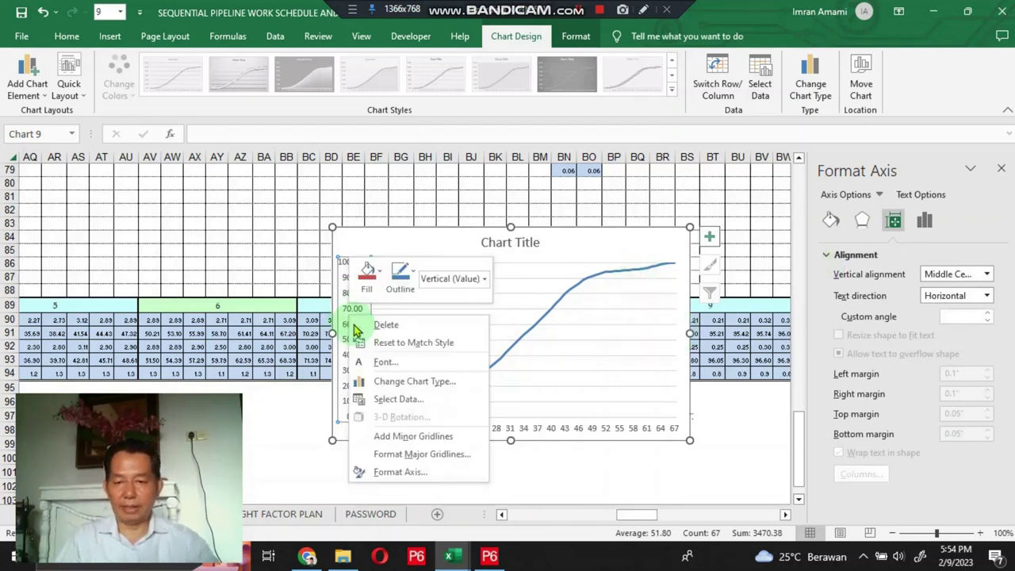
click(373, 534)
click(925, 219)
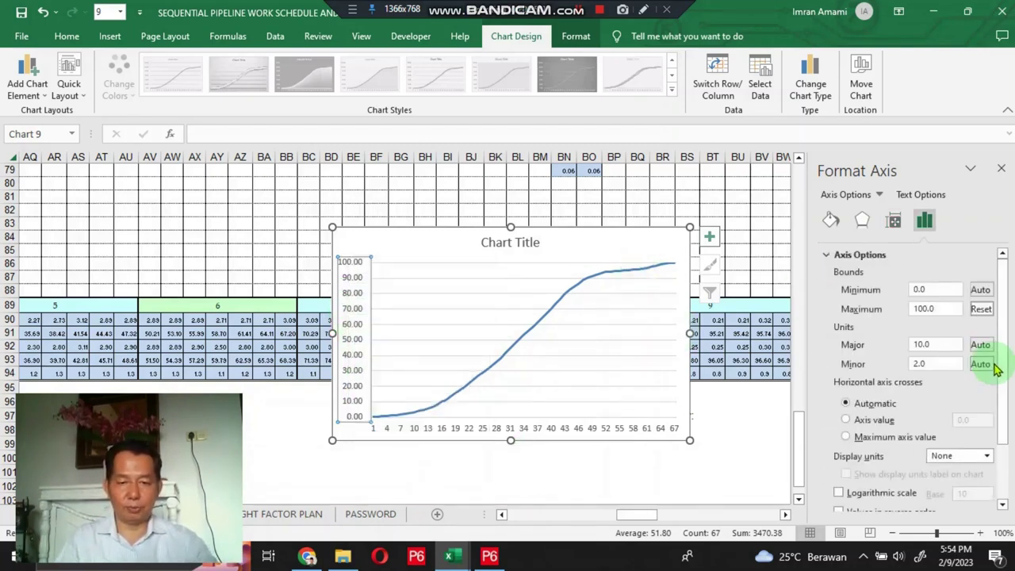
scroll(997, 357, down, 2)
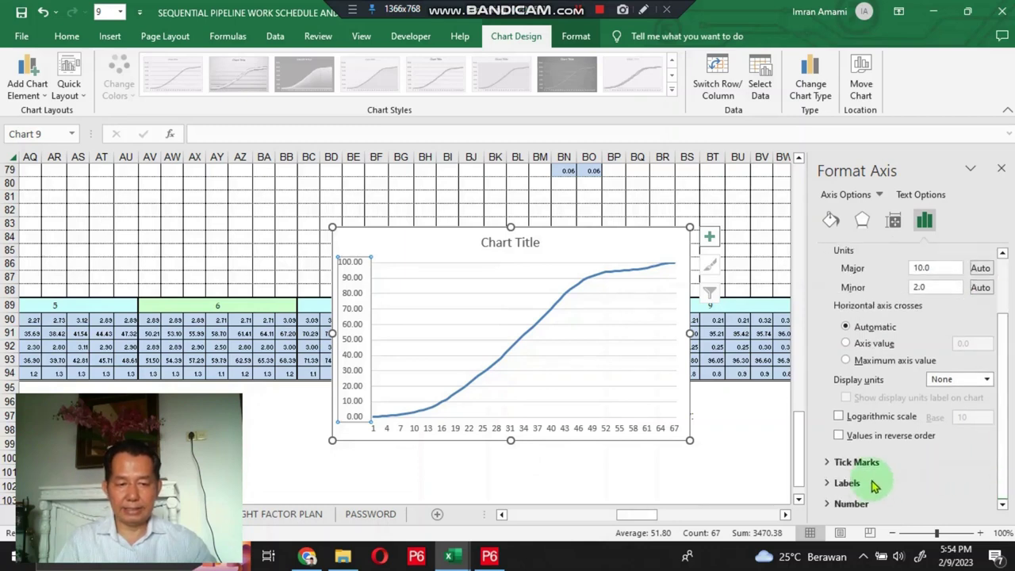
click(847, 483)
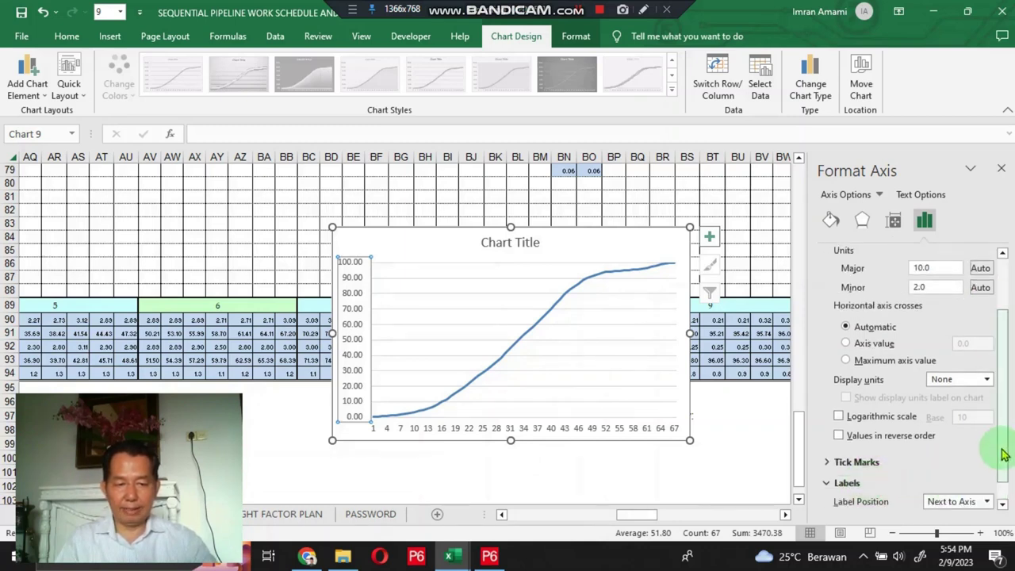
click(988, 502)
click(946, 460)
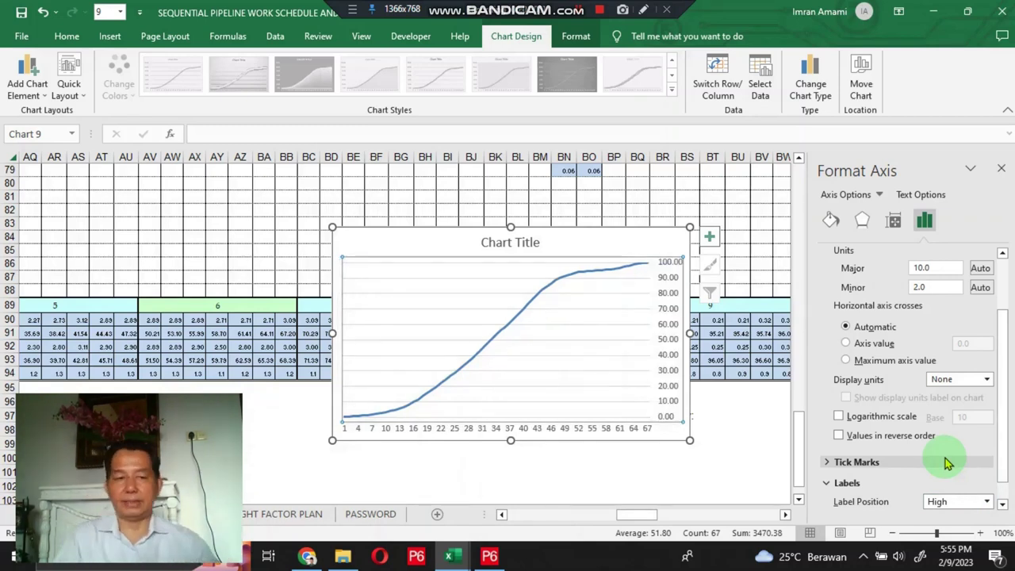
Set the vertical axis number format to 0 decimal places.
drag(1006, 405, 1008, 446)
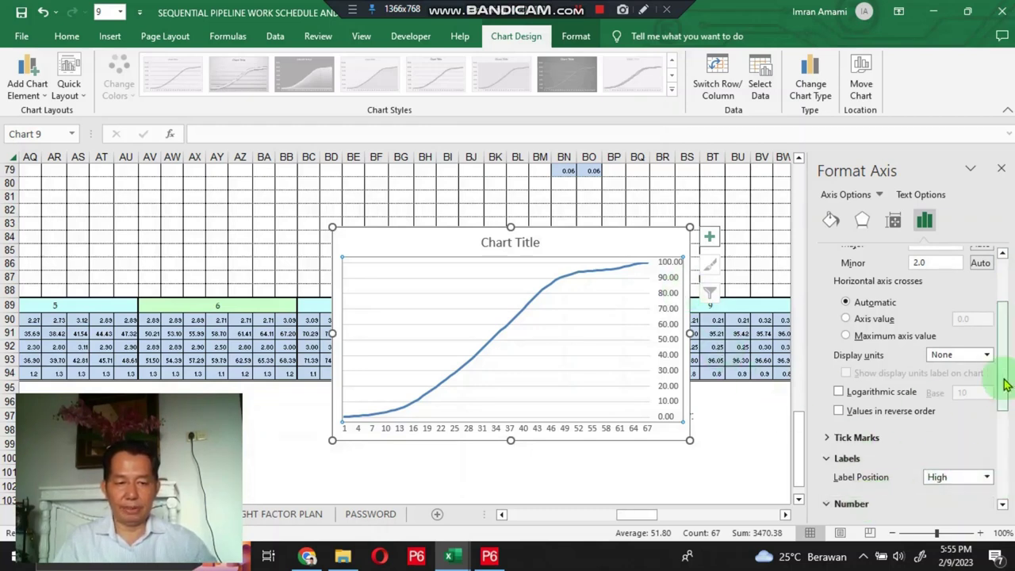
drag(1006, 385, 1006, 468)
click(936, 349)
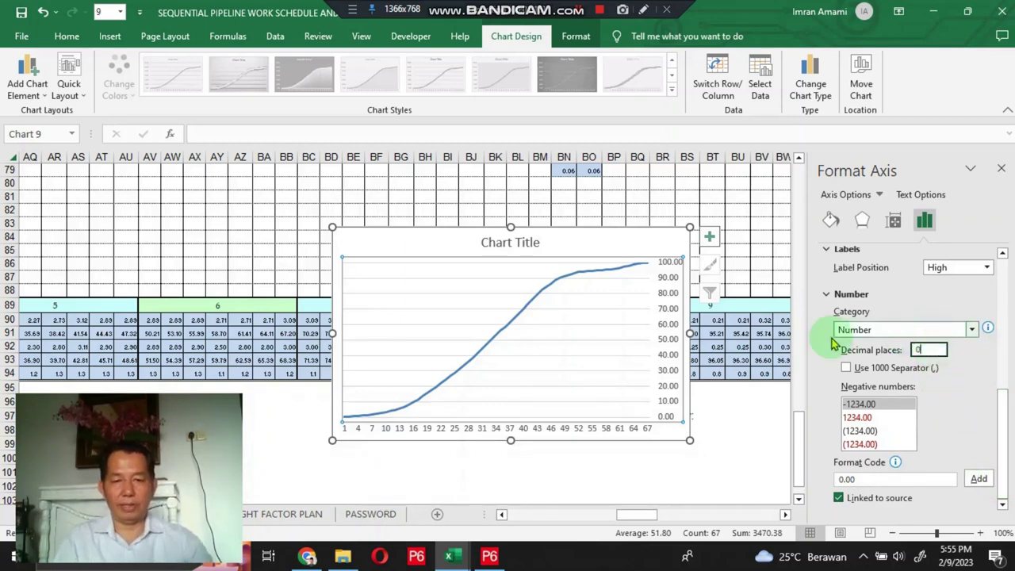
key(Return)
click(610, 318)
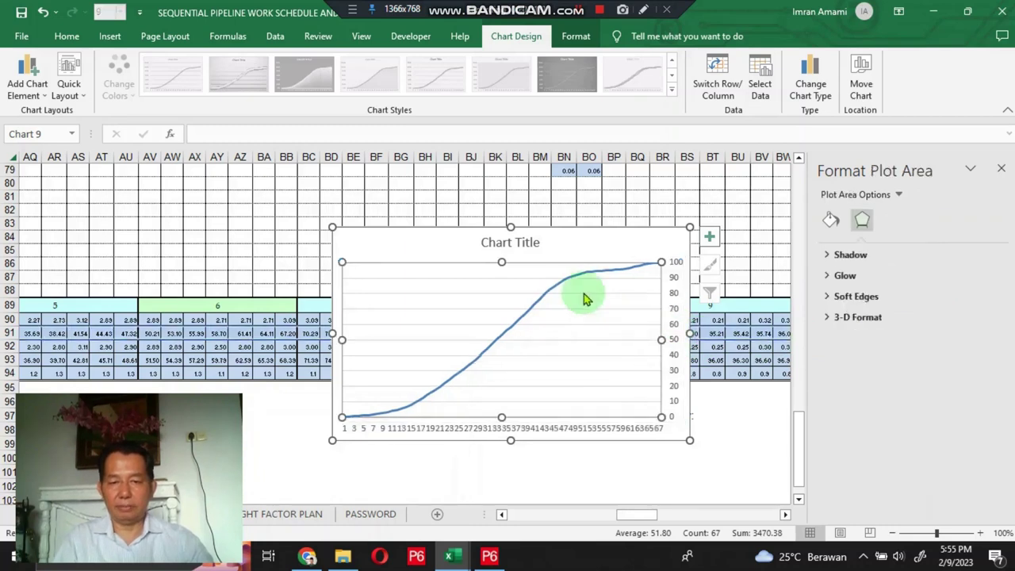
Delete the S-curve chart's title.
click(553, 285)
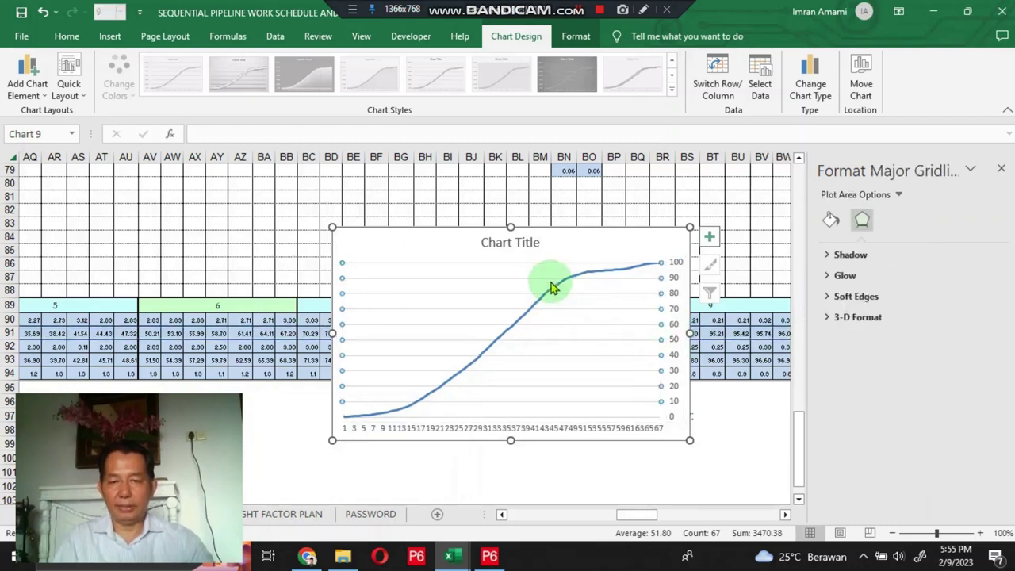
click(525, 247)
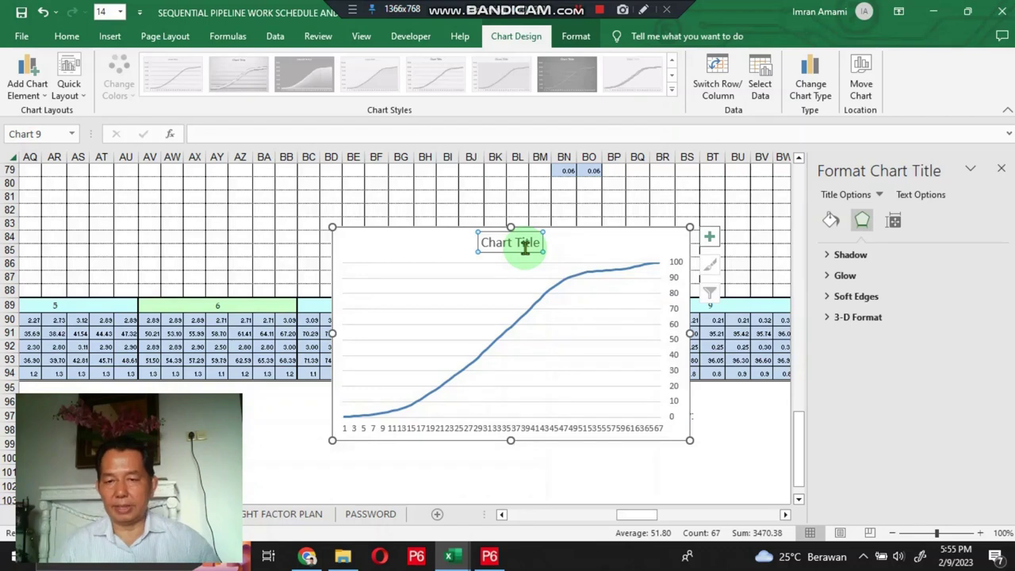
click(519, 240)
right_click(516, 229)
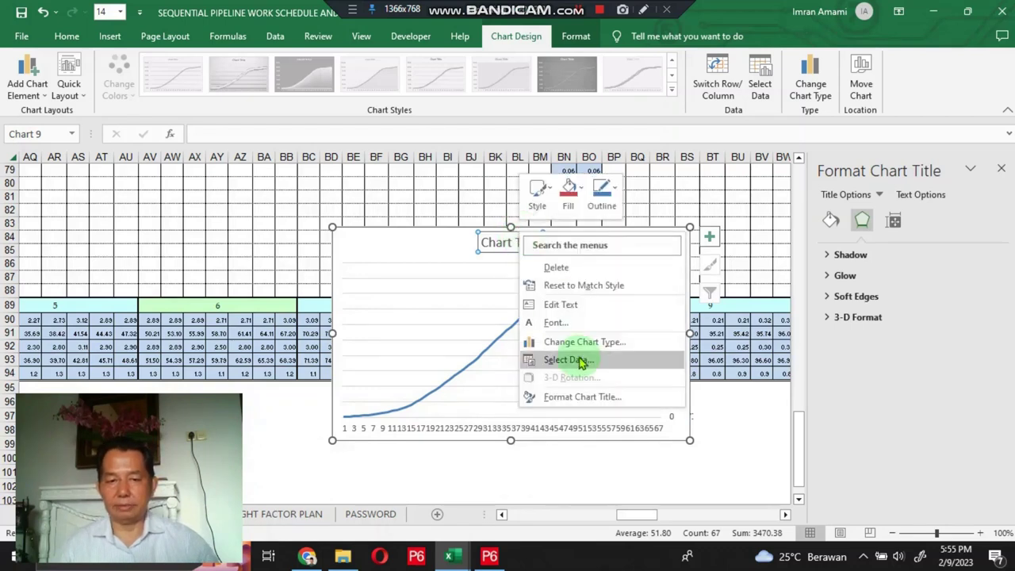
click(577, 269)
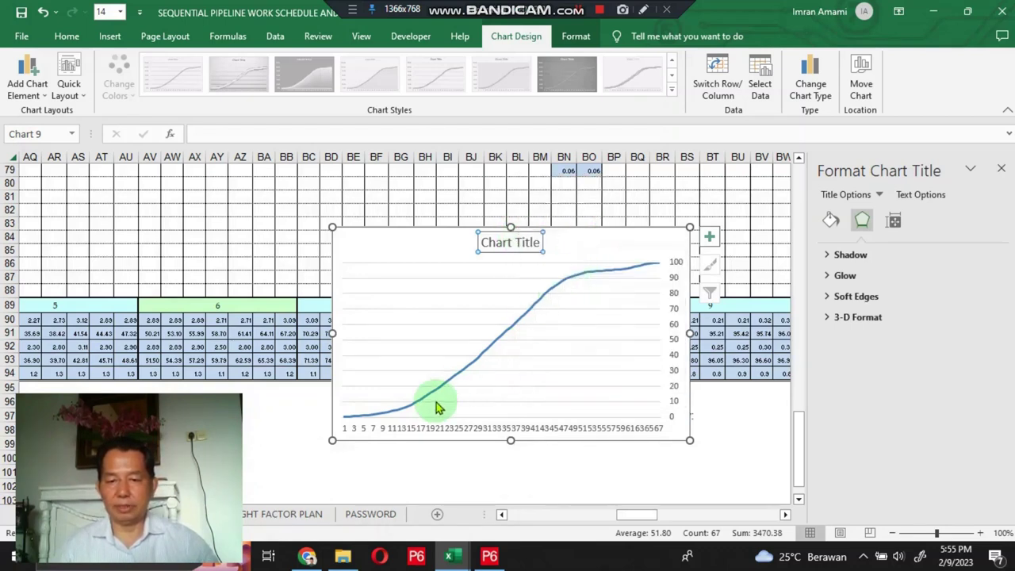
Delete the horizontal axis labels from the chart.
click(394, 428)
right_click(394, 429)
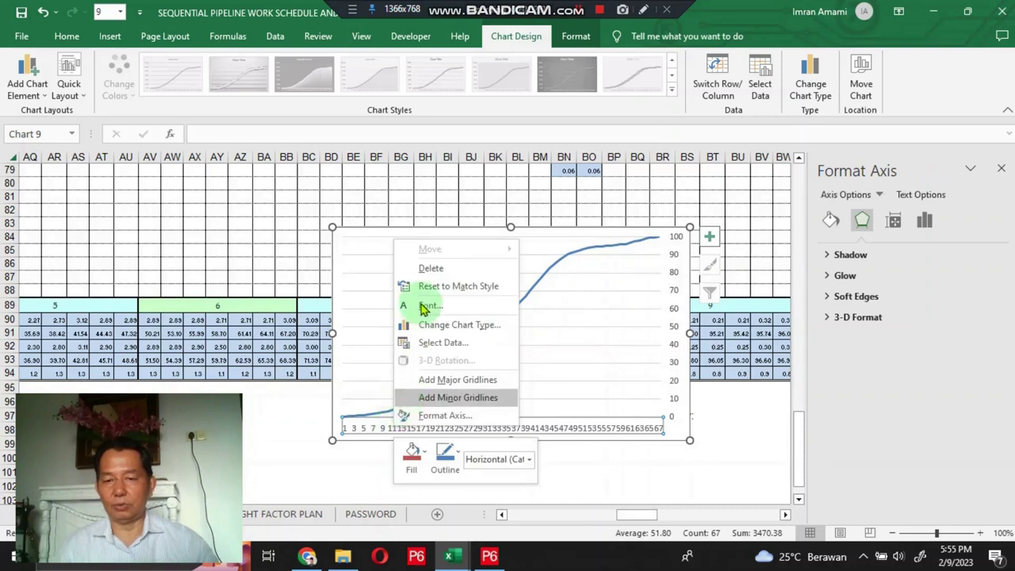
click(429, 265)
click(429, 264)
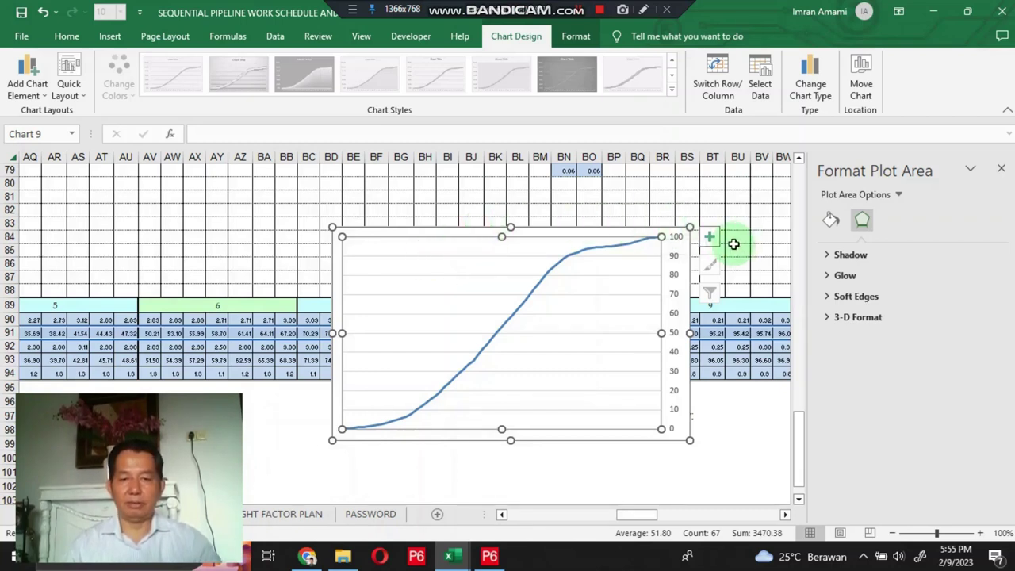
Set the plot area to No fill and No line.
click(829, 223)
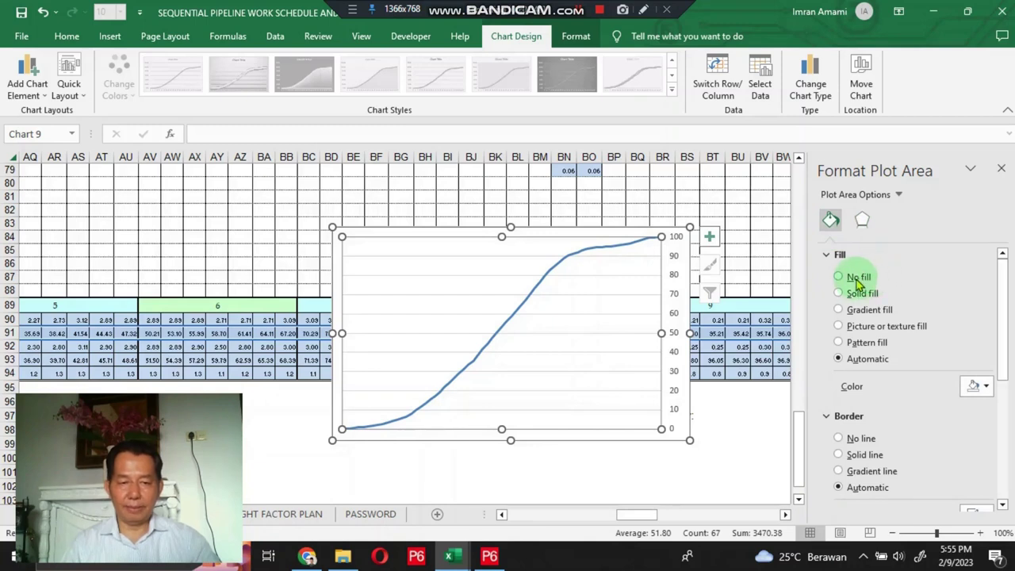
click(847, 279)
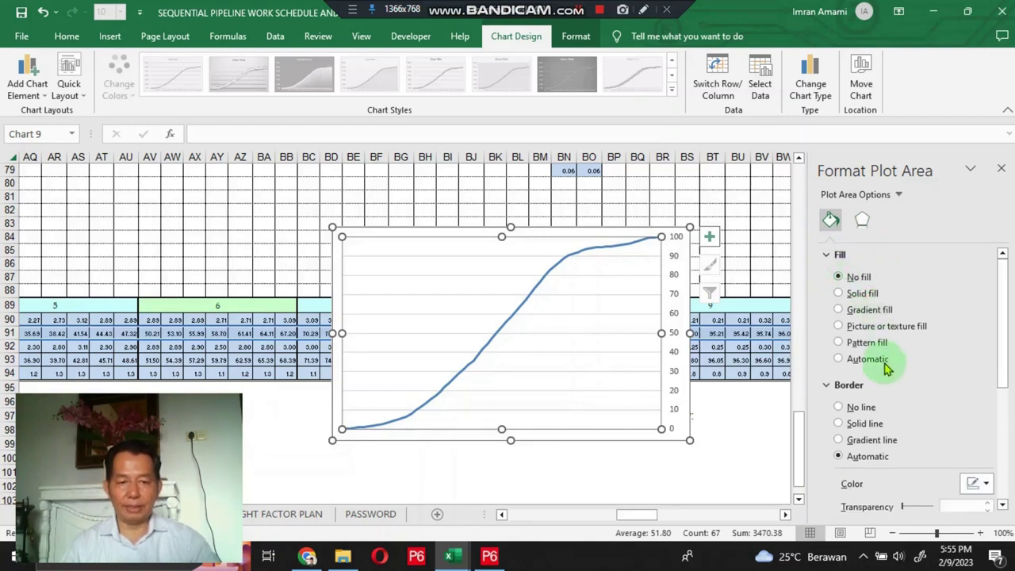
click(843, 407)
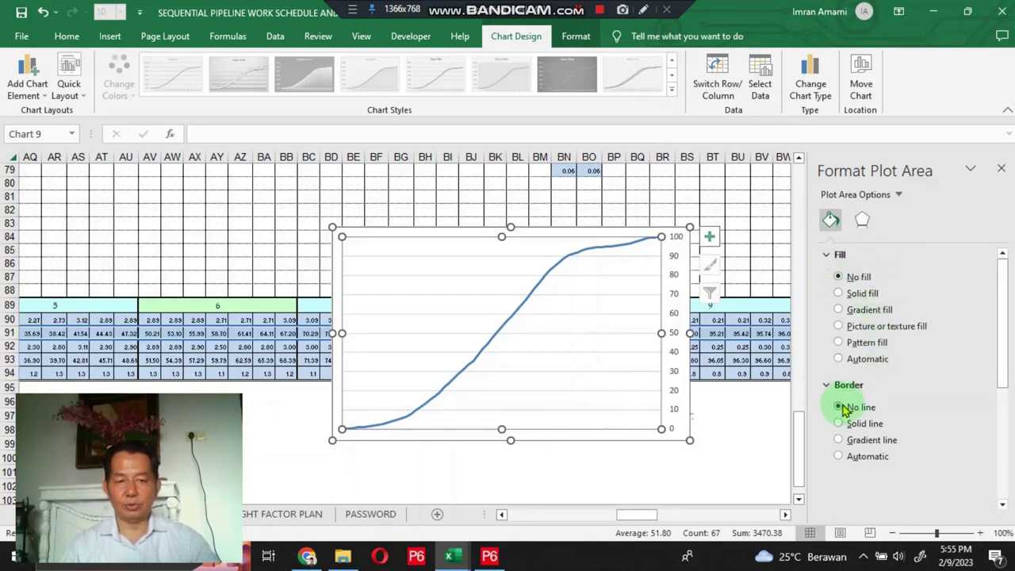
Set the chart area to No fill and No line.
click(391, 228)
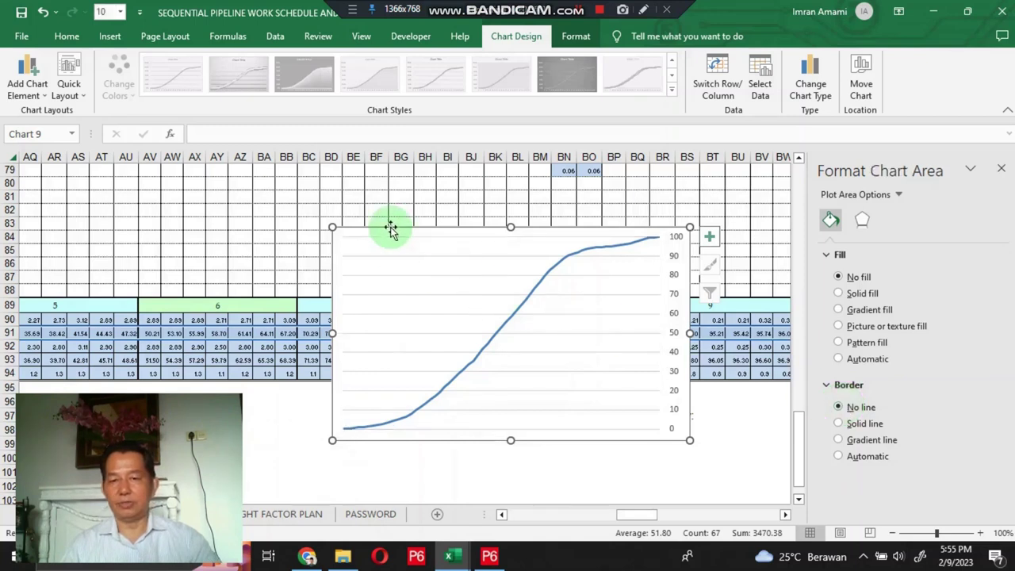
click(845, 277)
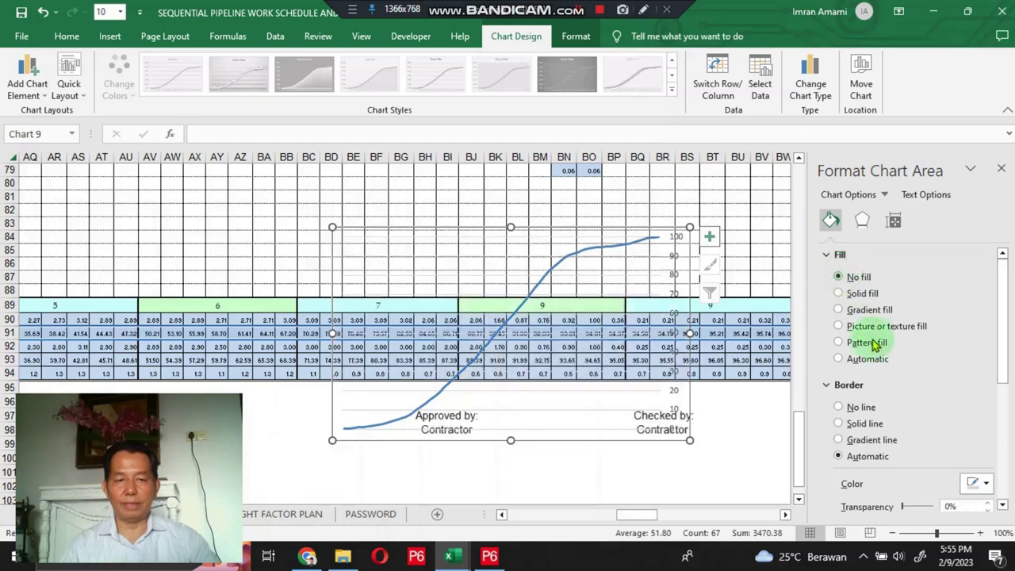
click(842, 408)
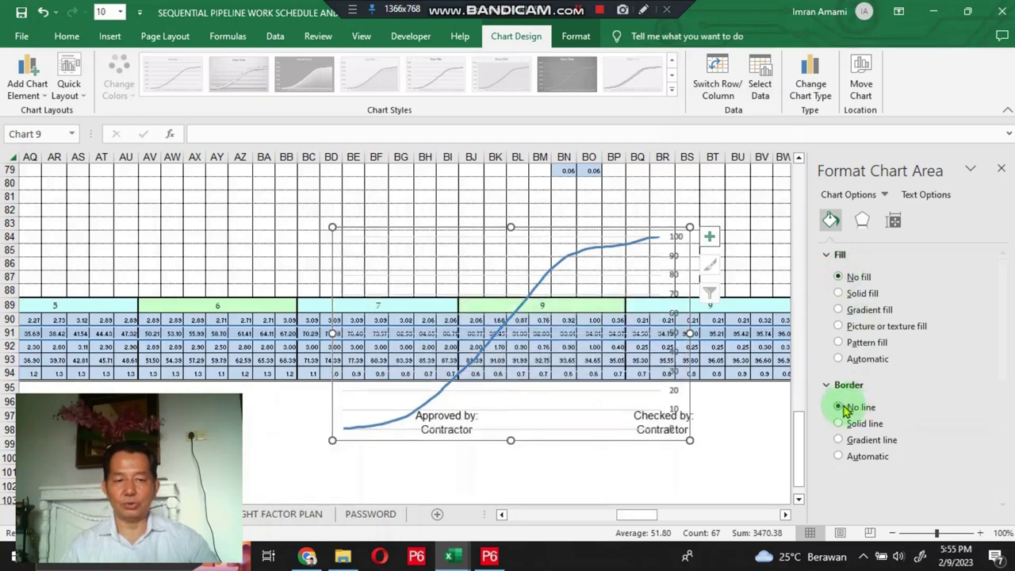
click(514, 195)
click(399, 257)
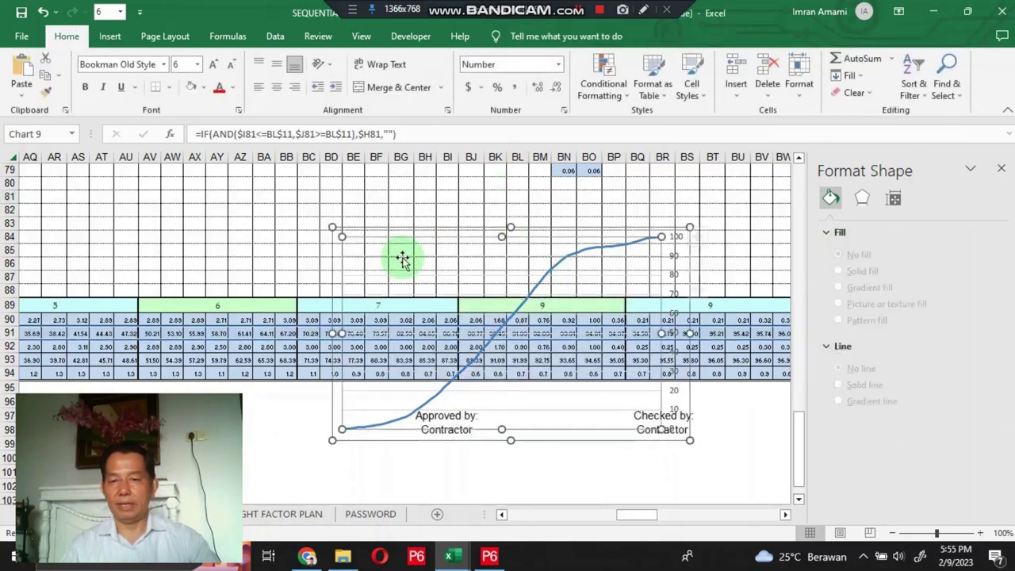
Set the chart's major gridlines to No line and check the chart over the sheet.
click(488, 276)
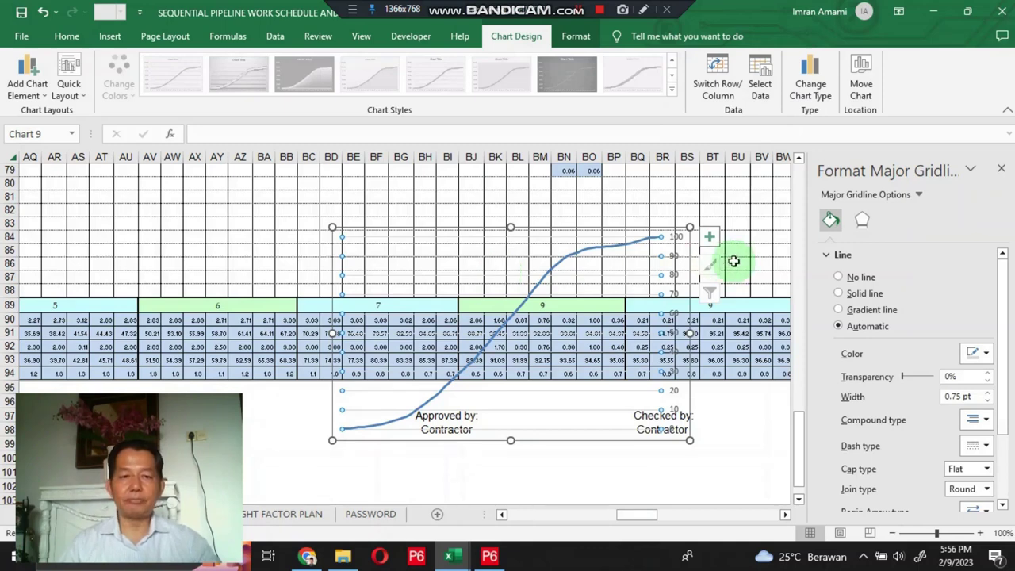
click(839, 278)
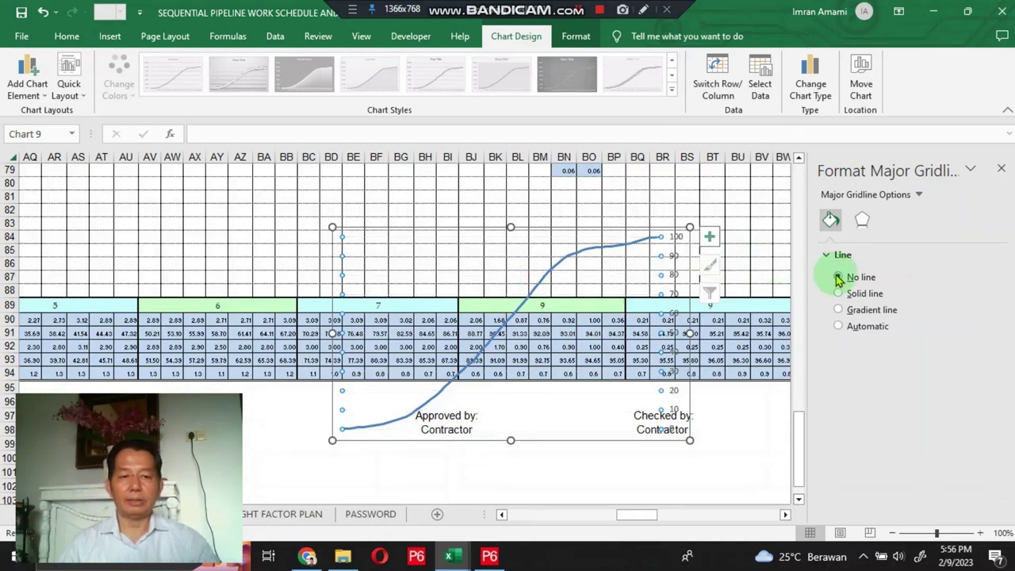
click(637, 208)
click(435, 282)
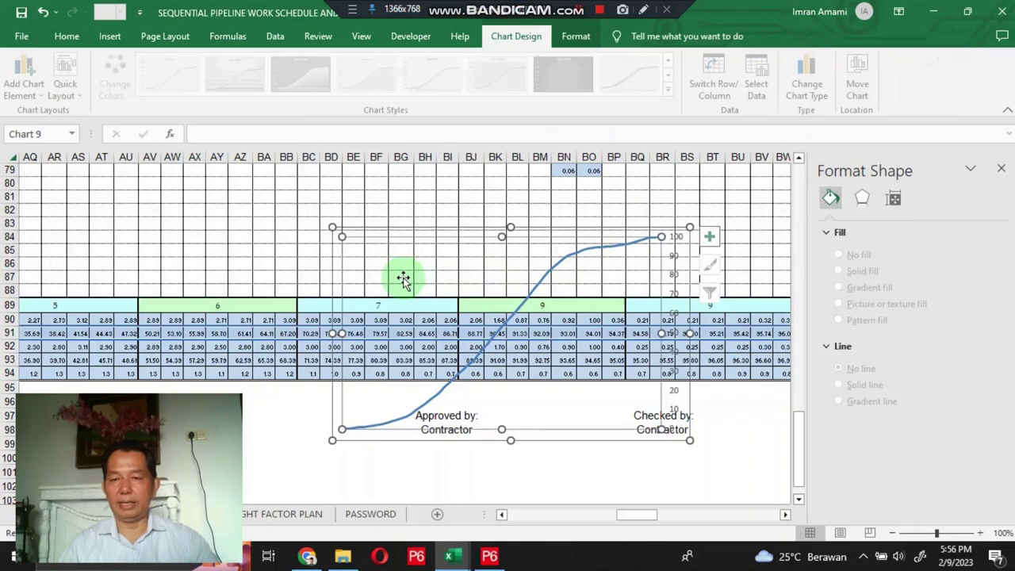
click(303, 236)
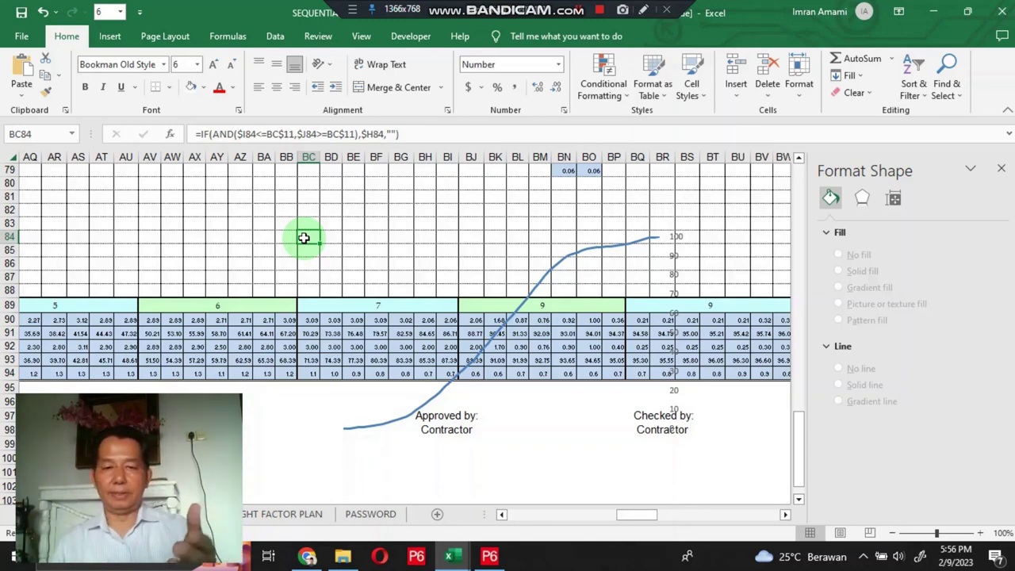
click(351, 233)
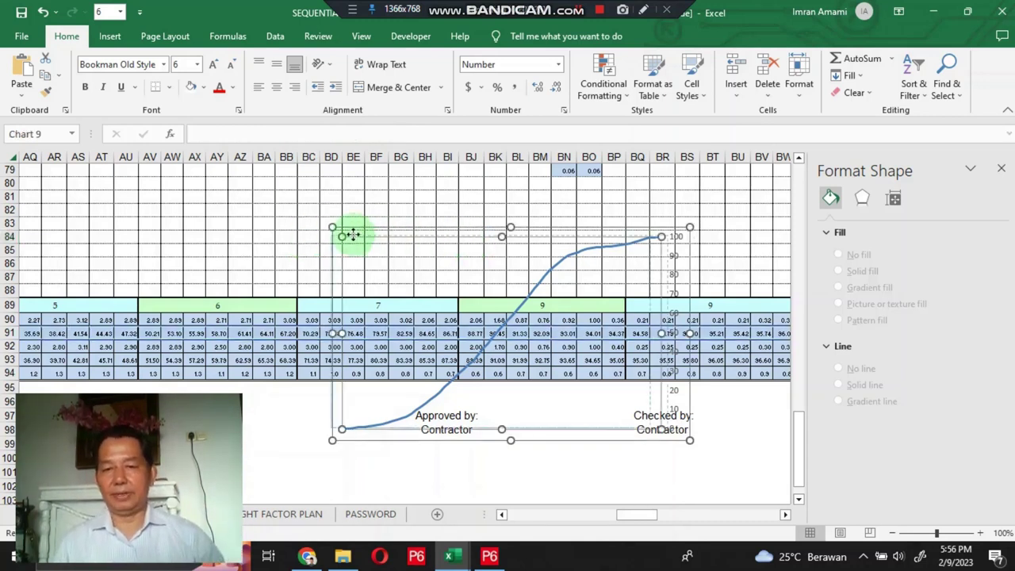
click(305, 209)
Move the S-curve chart up and to the left.
click(396, 249)
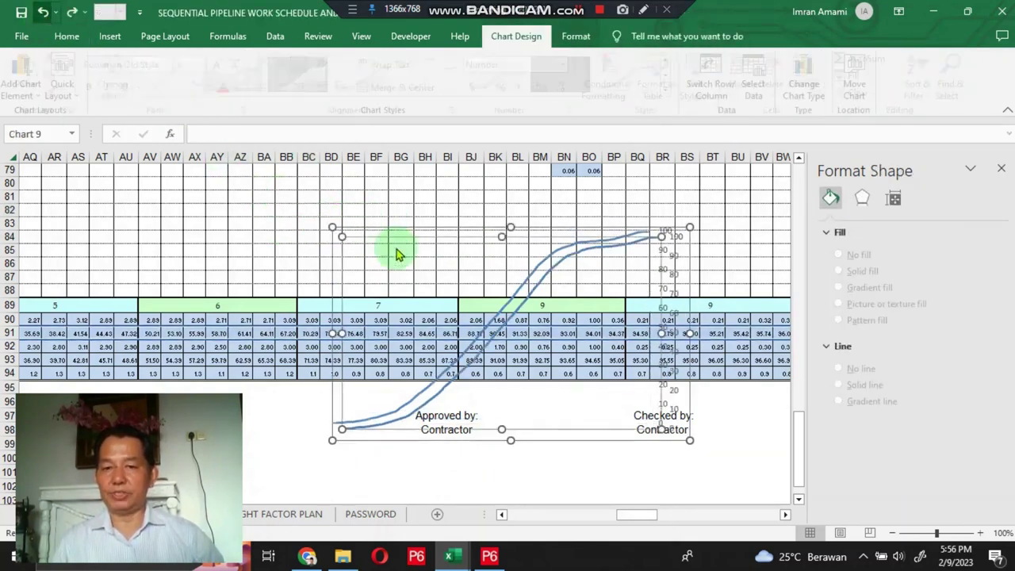
drag(402, 227, 297, 214)
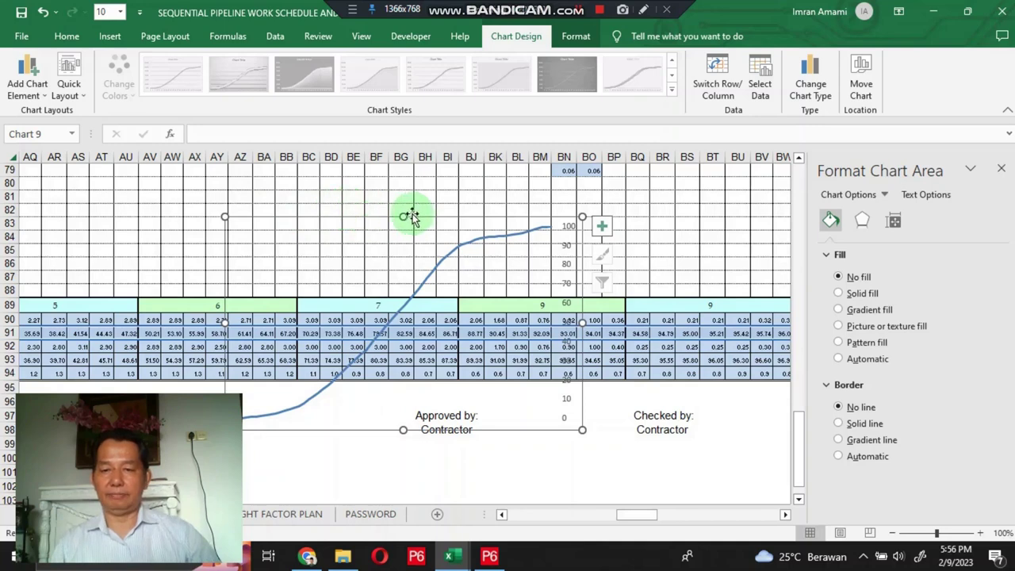
scroll(386, 215, up, 8)
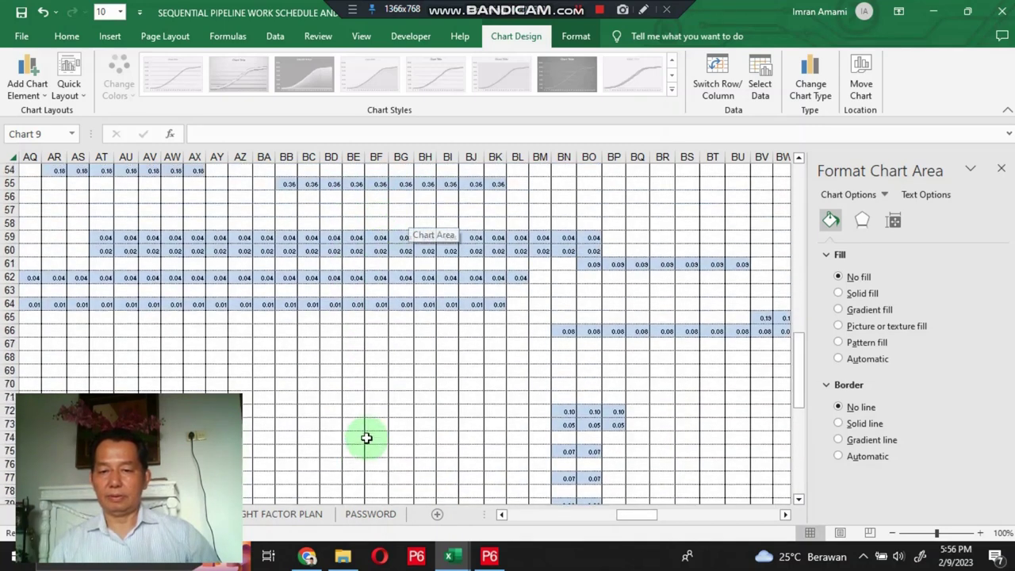
scroll(361, 381, down, 8)
scroll(261, 166, up, 1)
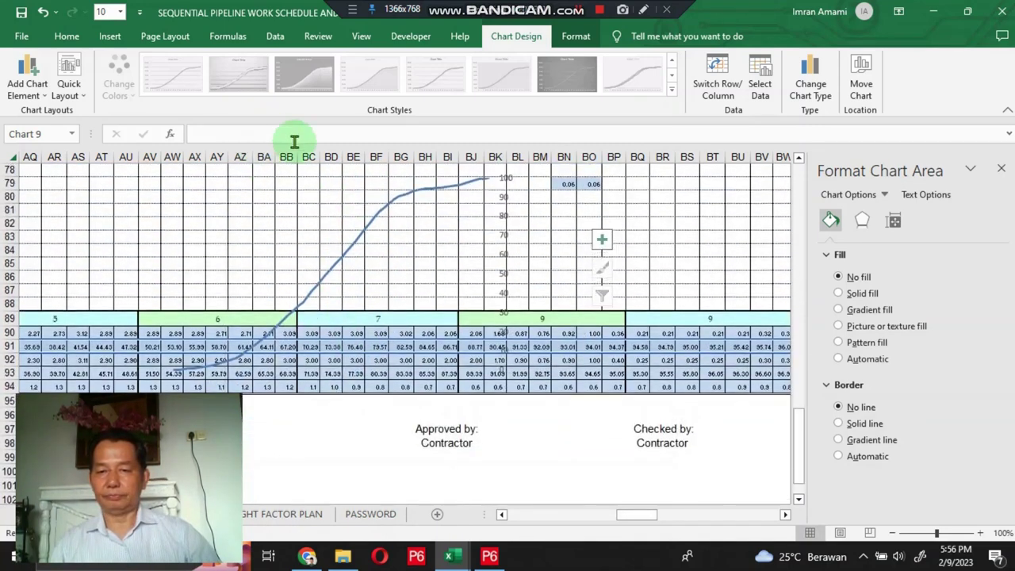
click(333, 234)
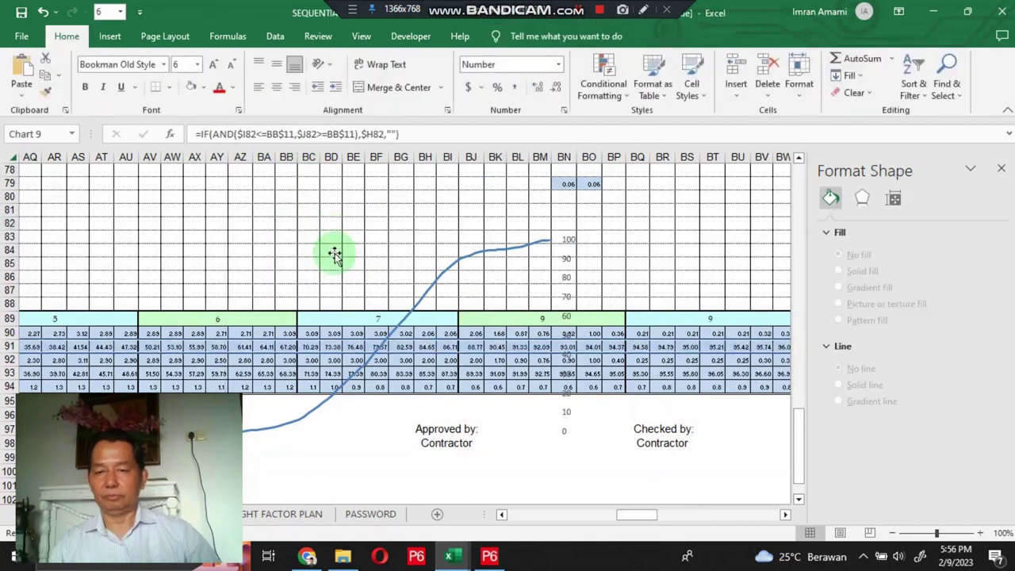
click(386, 229)
Stretch the chart taller up to row 78 and wider to the left and right.
drag(406, 212, 408, 158)
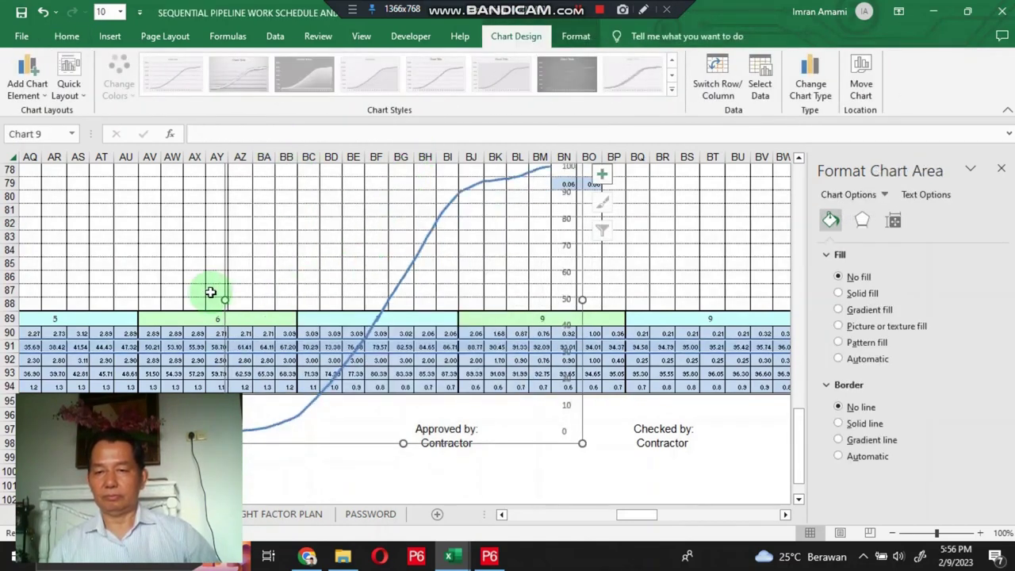
drag(226, 300, 102, 299)
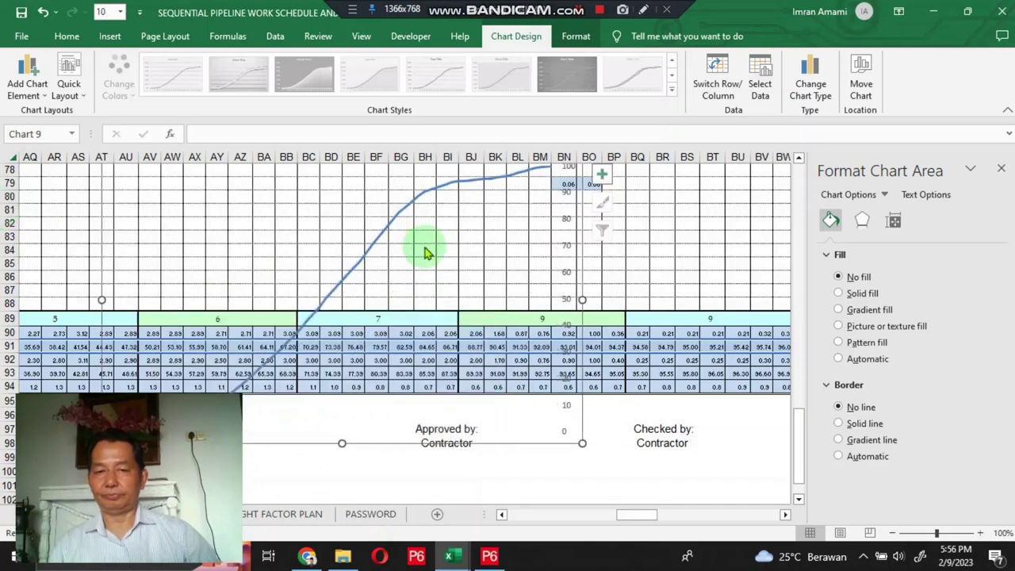
drag(595, 300, 685, 387)
scroll(603, 333, up, 17)
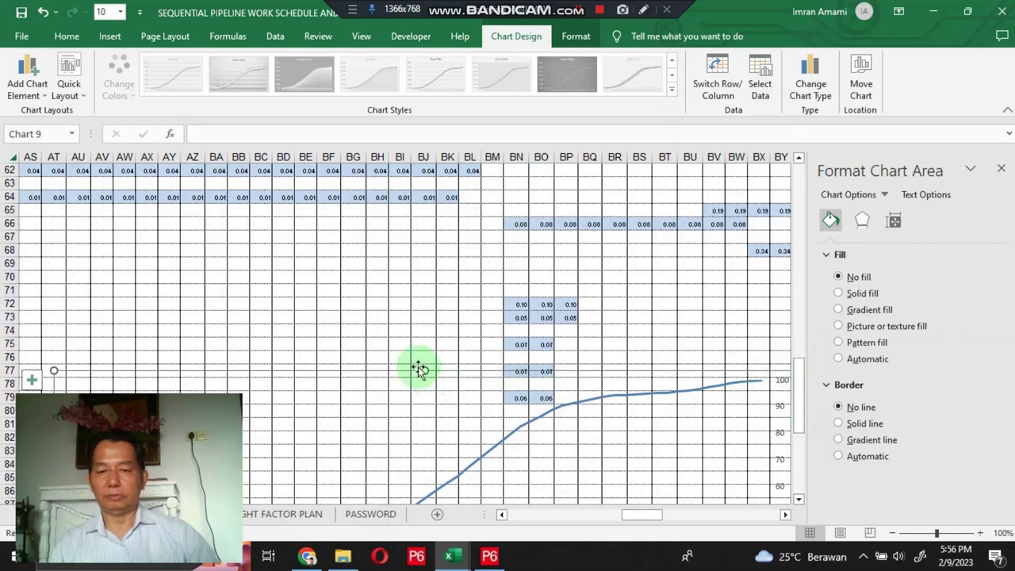
Move the chart higher near rows 64–80 and bring the other workbook window forward.
drag(420, 370, 375, 181)
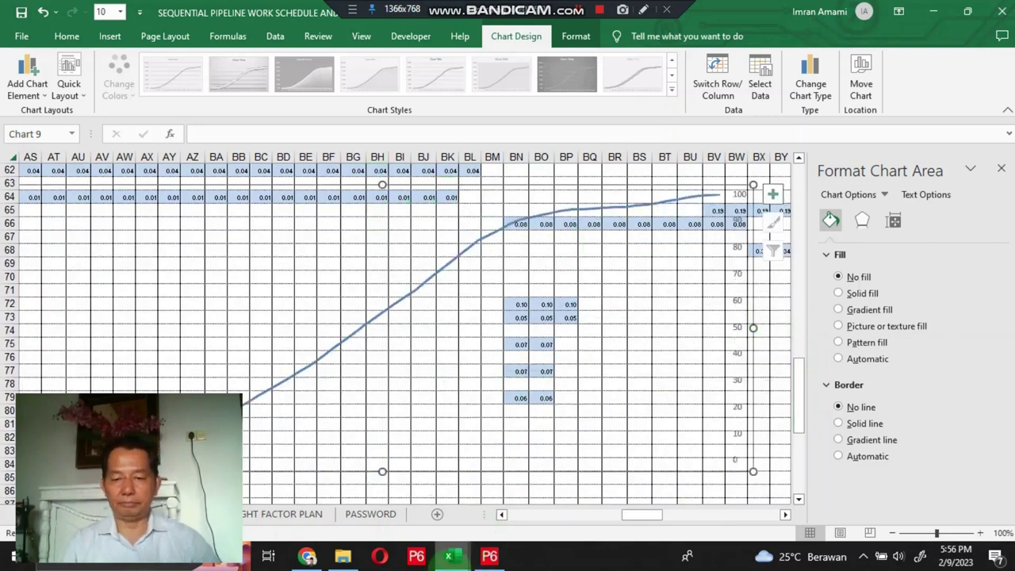
mouse_move(455, 561)
click(516, 500)
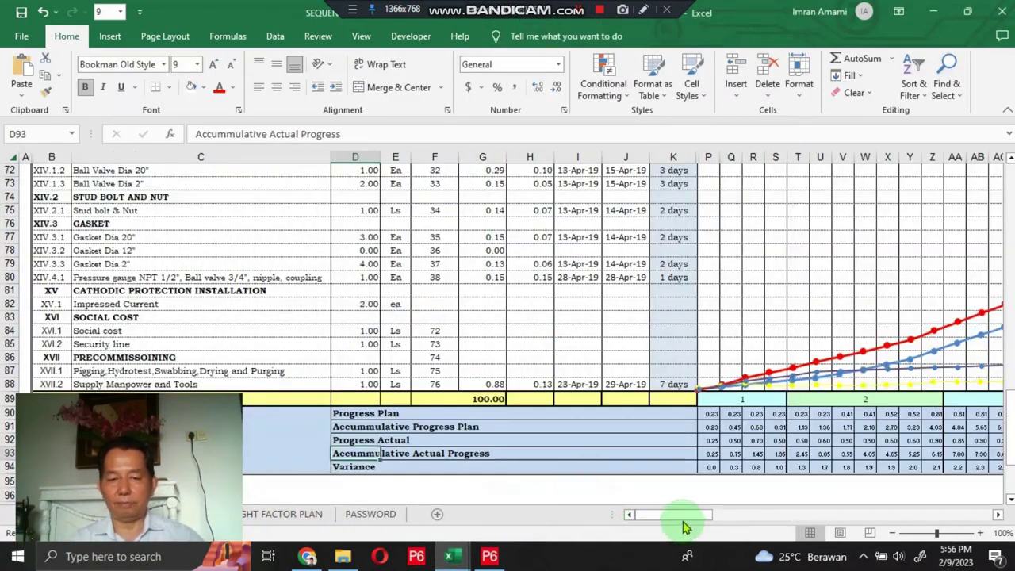
Inspect the progress chart's grey variance series plotted from row 94, then clear the selection.
drag(682, 515, 759, 517)
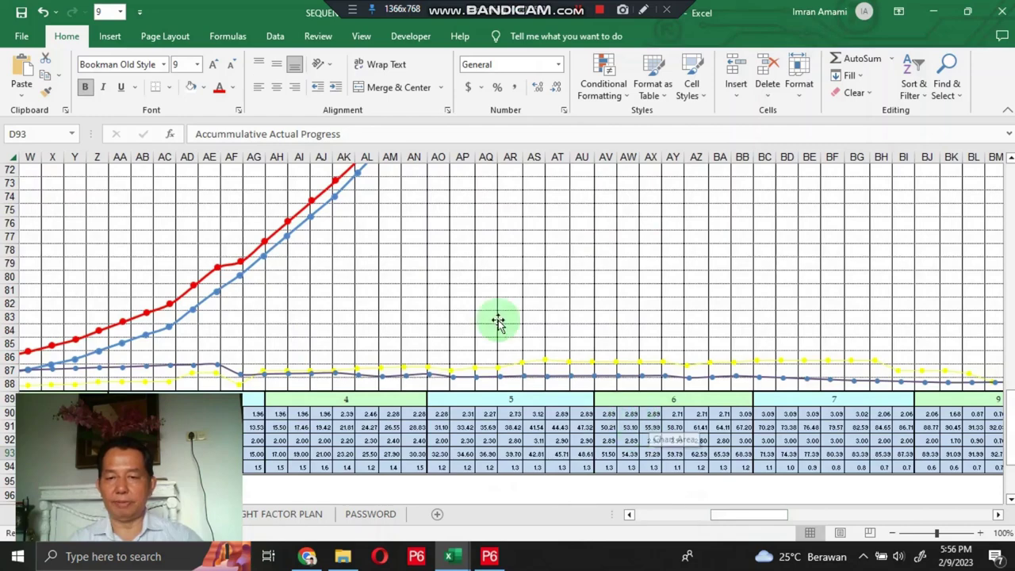
click(437, 272)
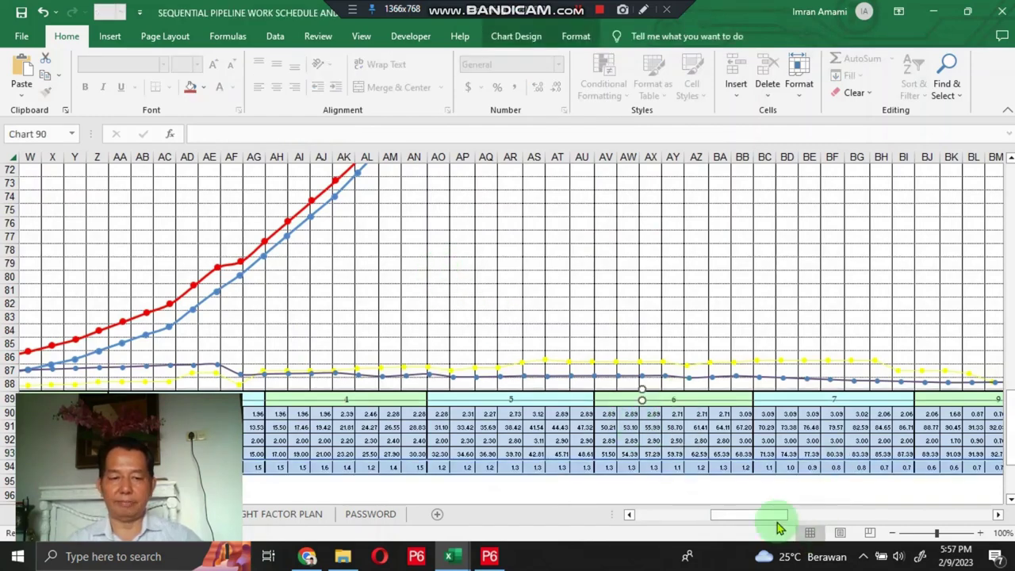
drag(779, 522, 739, 494)
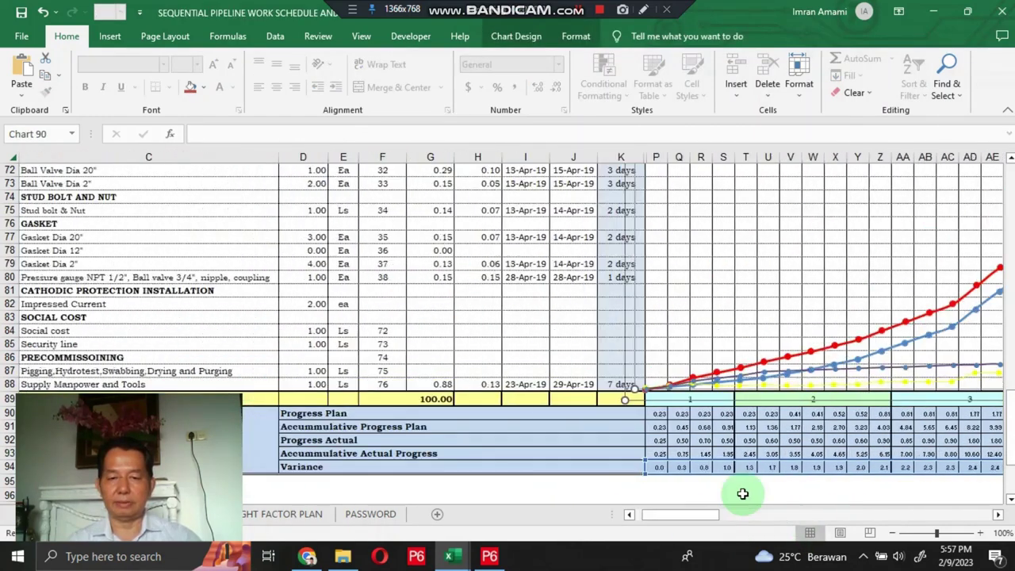
click(837, 367)
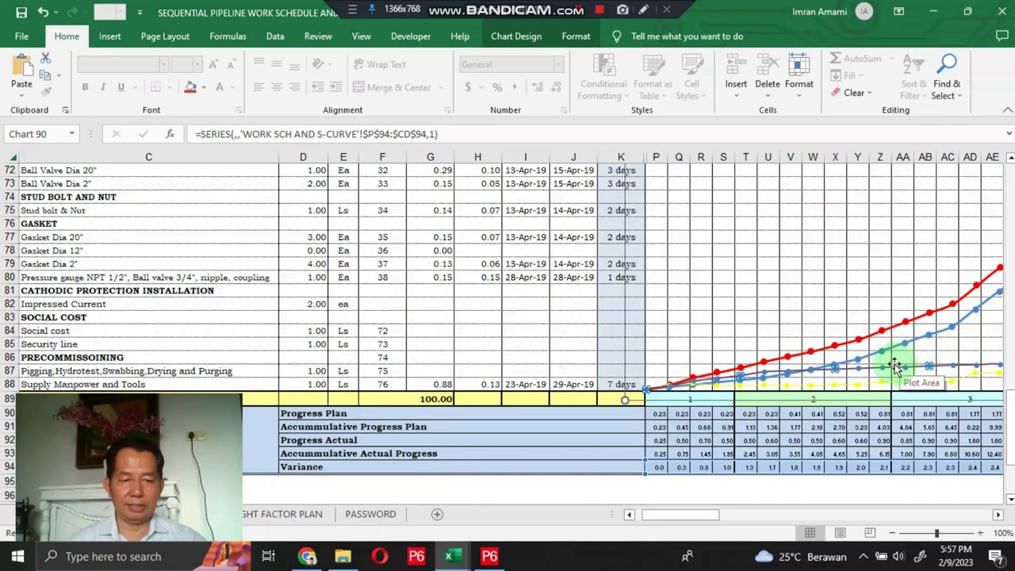
mouse_move(894, 373)
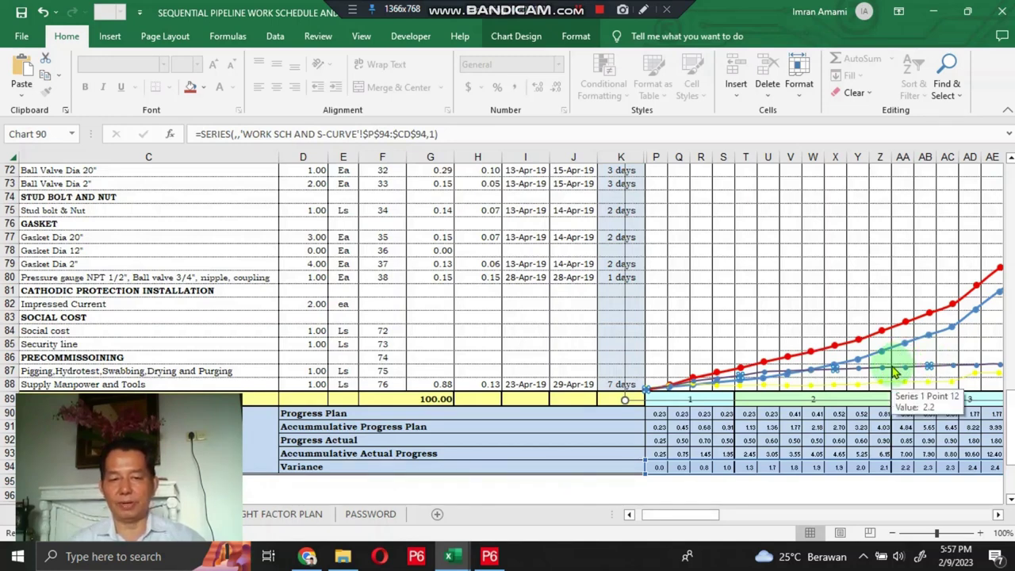
click(813, 389)
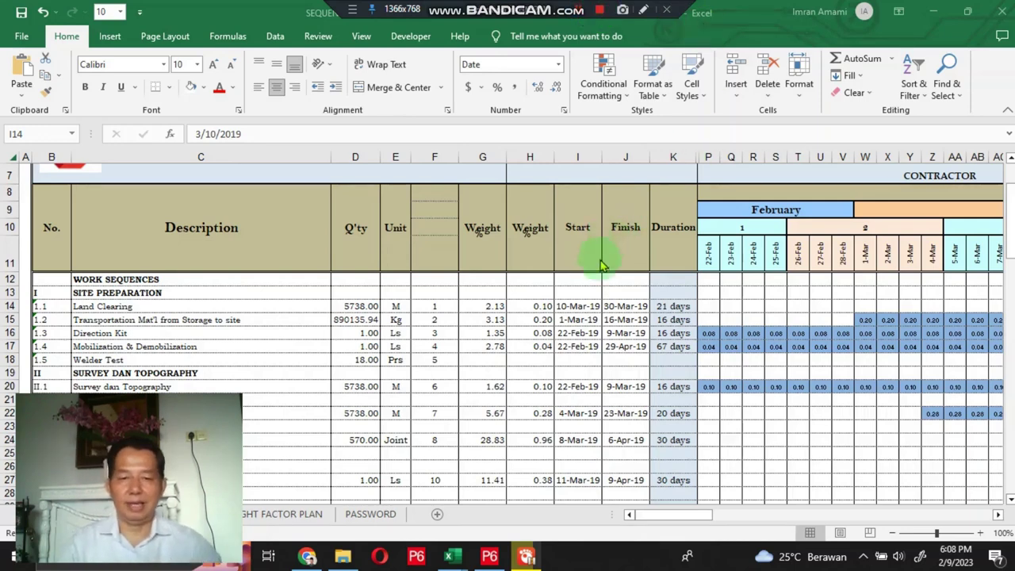
click(574, 306)
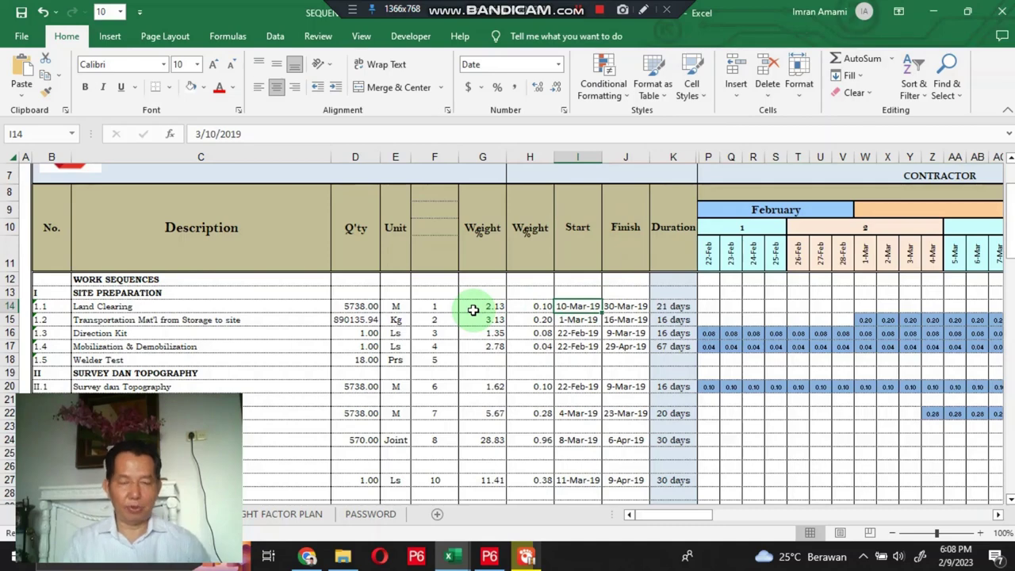
key(Left)
key(Left)
key(Left)
key(Right)
key(Right)
key(Right)
key(Right)
key(Right)
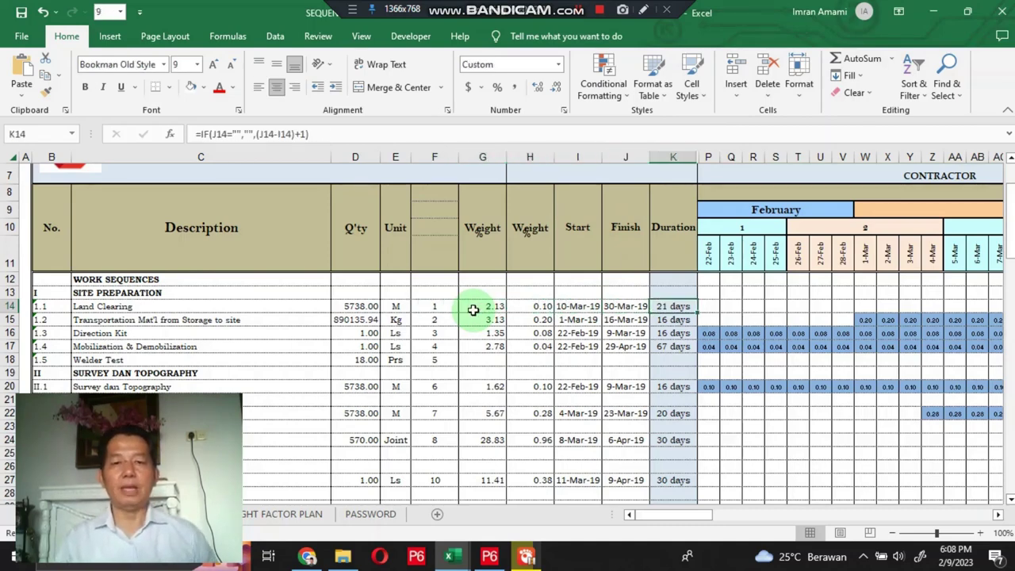
key(Right)
key(Right)
key(Right)
key(Right)
key(Right)
key(Right)
key(Right)
key(Right)
key(Right)
key(Right)
key(Right)
key(Right)
key(Right)
key(Right)
key(Right)
key(Right)
key(Right)
key(Right)
key(Right)
key(Right)
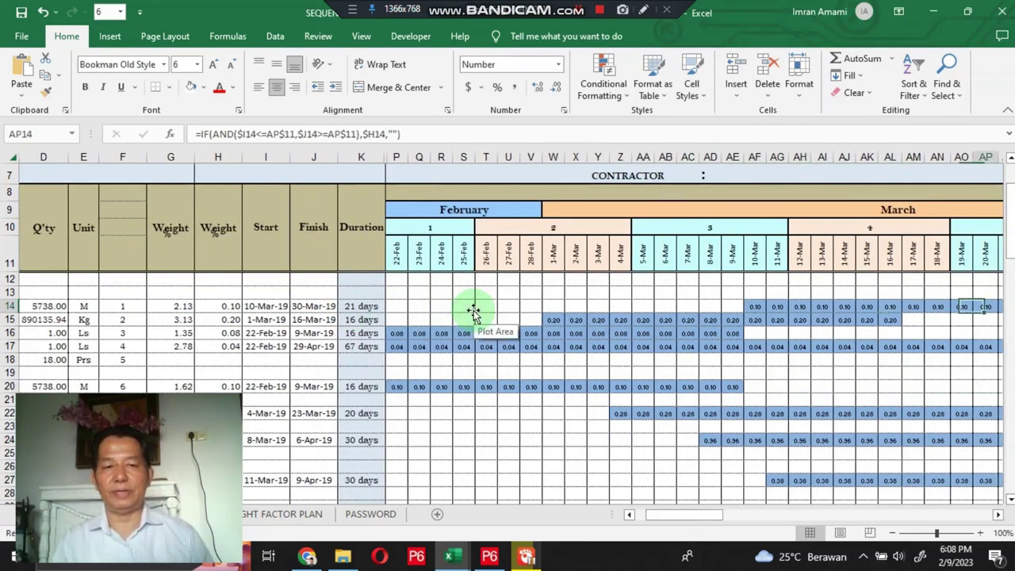
key(Right)
key(Right)
key(Right)
key(Right)
key(Right)
key(Right)
key(Right)
key(Right)
key(Right)
key(Right)
key(Right)
key(Right)
key(Right)
key(Right)
key(Right)
key(Down)
key(Down)
key(Down)
key(Down)
key(Down)
key(Down)
key(Down)
key(Down)
key(Down)
key(Down)
key(Down)
key(Down)
key(Down)
key(Down)
key(Down)
key(Down)
key(Down)
key(Down)
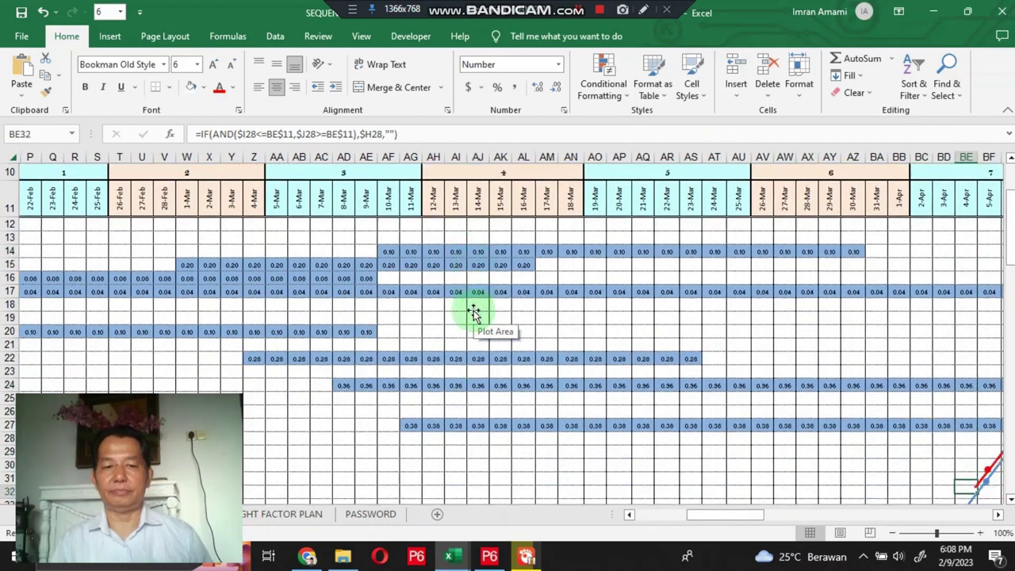
key(Down)
key(Down)
key(Down)
key(Down)
key(Down)
key(Down)
key(Down)
key(Down)
key(Down)
key(Down)
key(Down)
key(Down)
key(Down)
key(Down)
key(Down)
key(Down)
key(Down)
key(Down)
key(Down)
key(Down)
key(Right)
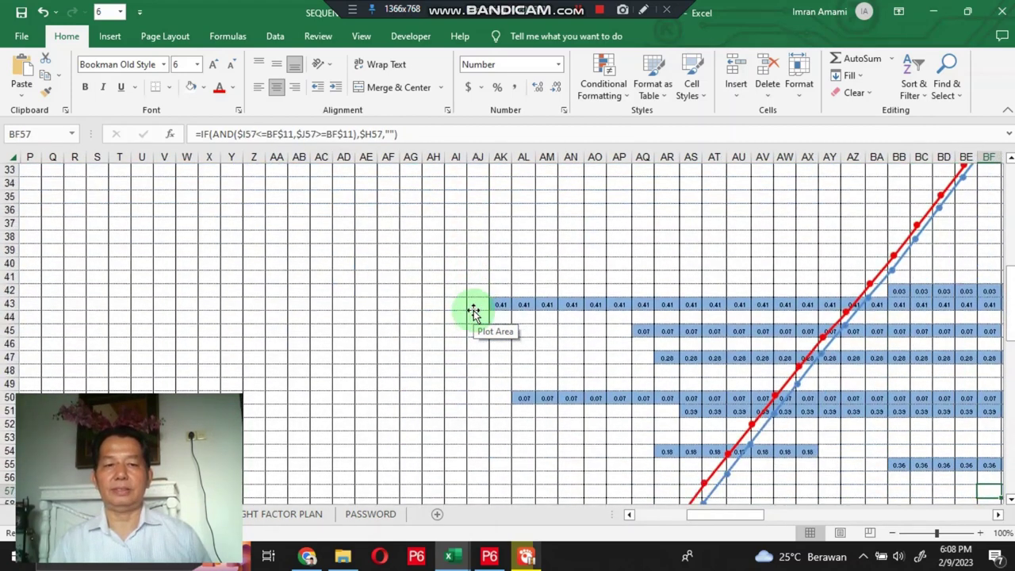
key(Right)
key(Right)
key(Right)
key(Right)
key(Right)
key(Right)
key(Up)
key(Up)
key(Up)
key(Up)
key(Up)
key(Up)
key(Up)
key(Up)
key(Up)
key(Up)
key(Up)
key(Up)
key(Up)
key(Up)
key(Up)
key(Up)
key(Up)
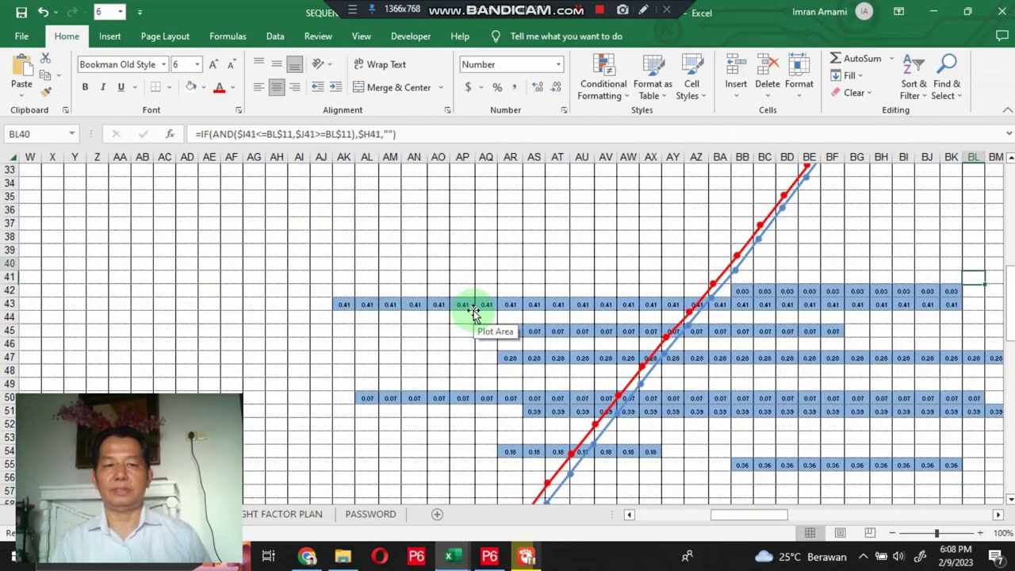
key(Up)
key(Up)
key(Up)
key(Up)
key(Up)
key(Up)
key(Up)
key(Up)
key(Up)
key(Up)
key(Up)
key(Up)
key(Up)
key(Up)
key(Up)
key(Up)
key(Up)
key(Up)
key(Up)
key(Up)
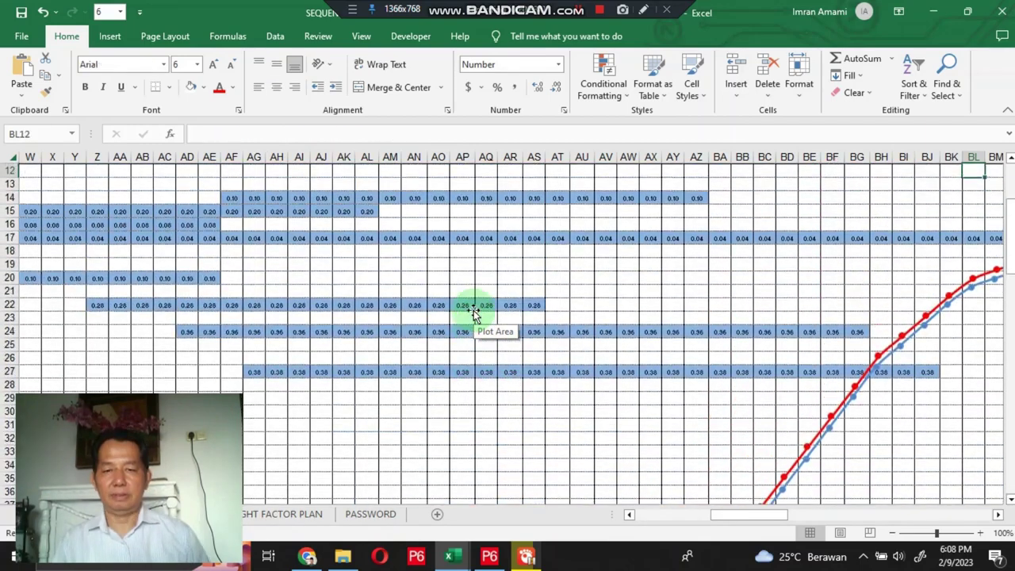
key(ctrl+Left)
key(ctrl+Left)
key(Up)
key(Up)
key(Up)
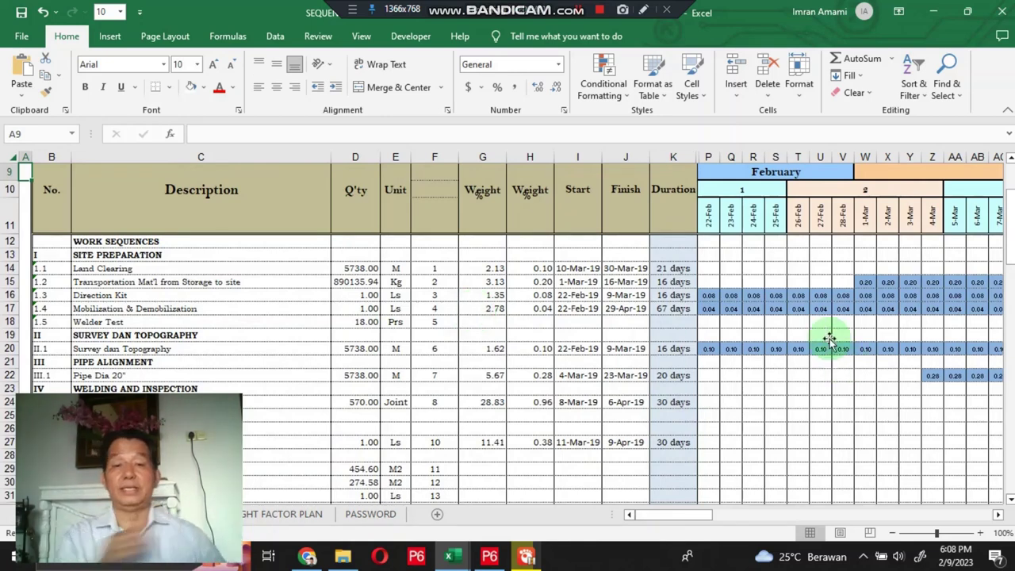
Inspect Land Clearing's dates and trace its bar and weight formulas on row 14.
click(590, 267)
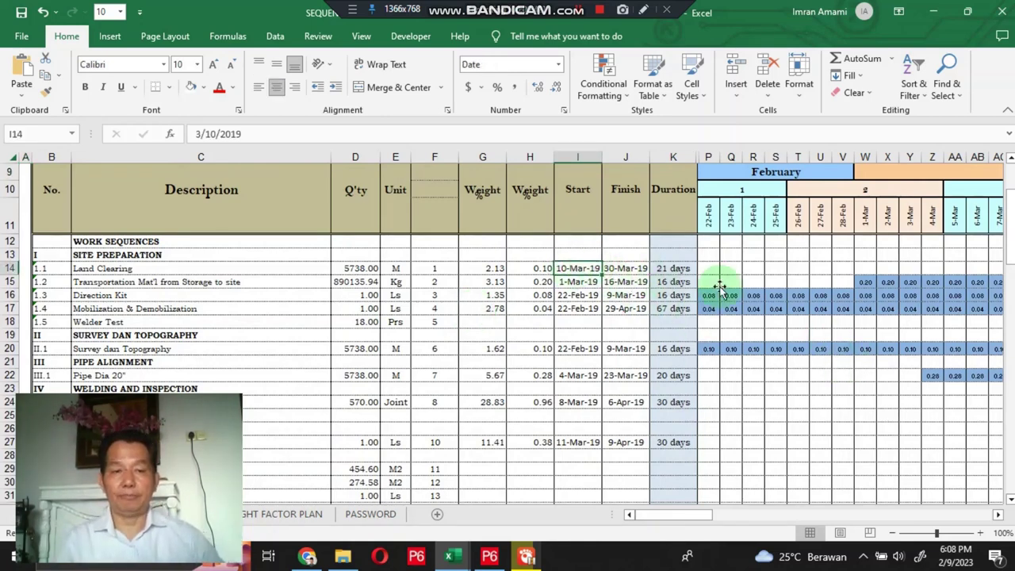
key(Right)
key(Right)
key(Right)
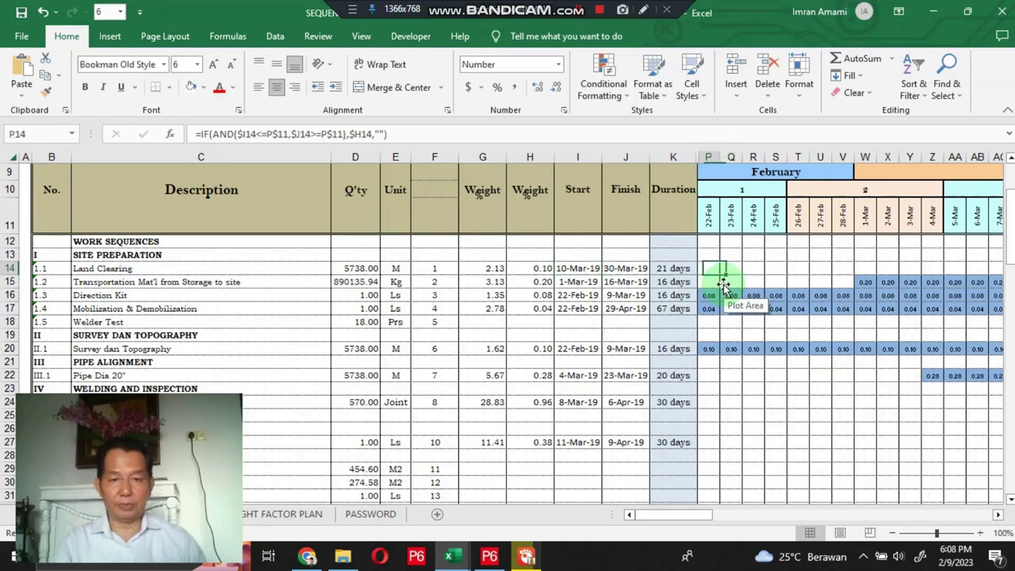
key(ctrl+bracketleft)
key(Left)
key(Right)
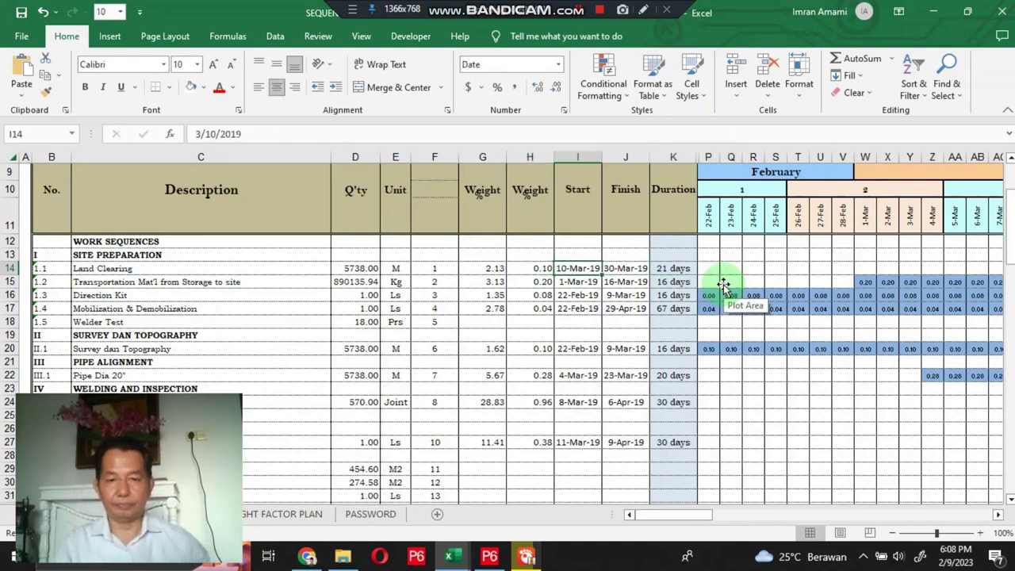
key(Down)
key(Right)
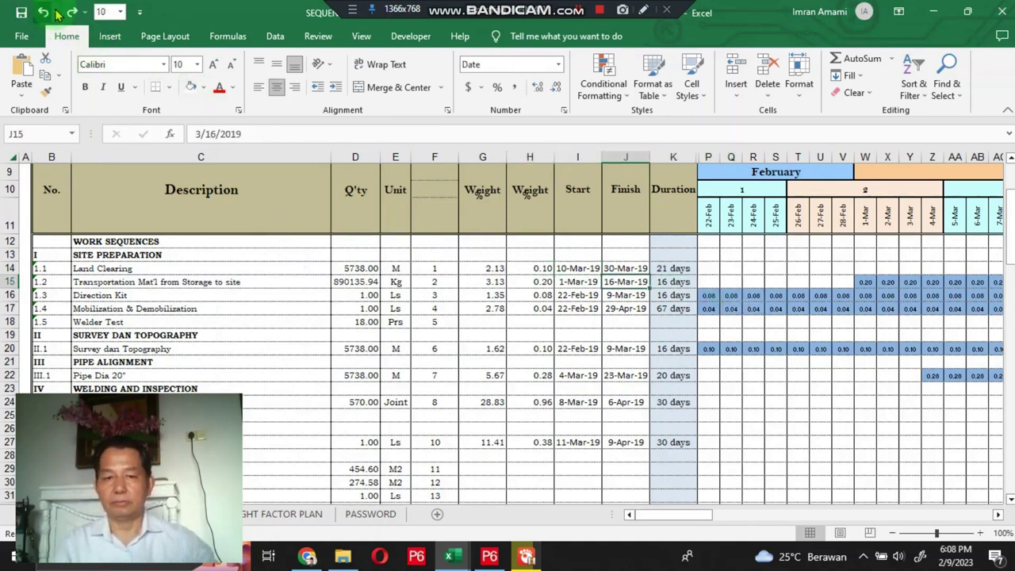
Undo three edits so Land Clearing runs 2-Mar-19 to 20-Mar-19 and Transportation starts 28-Feb-19.
click(44, 12)
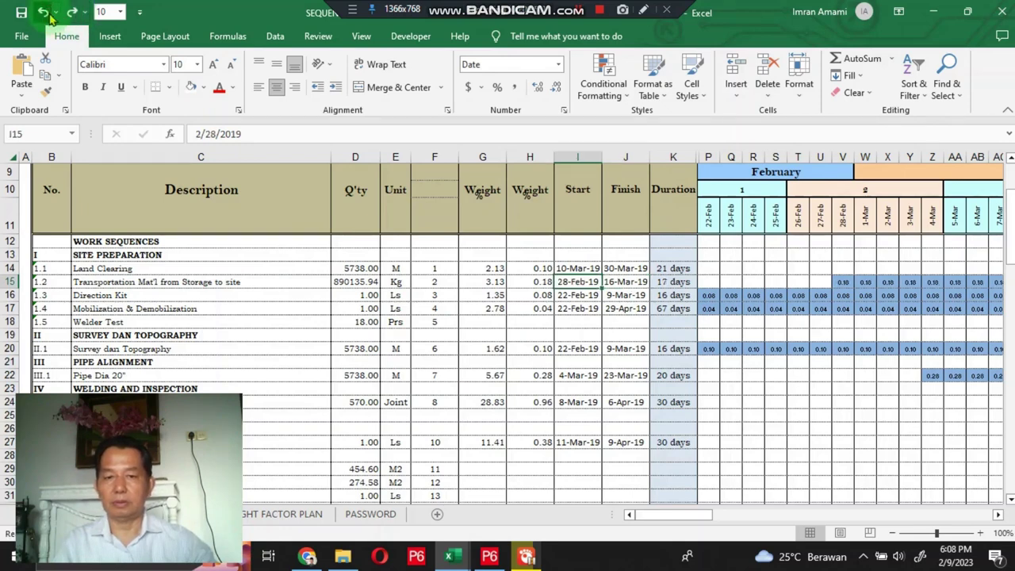
click(43, 12)
click(43, 12)
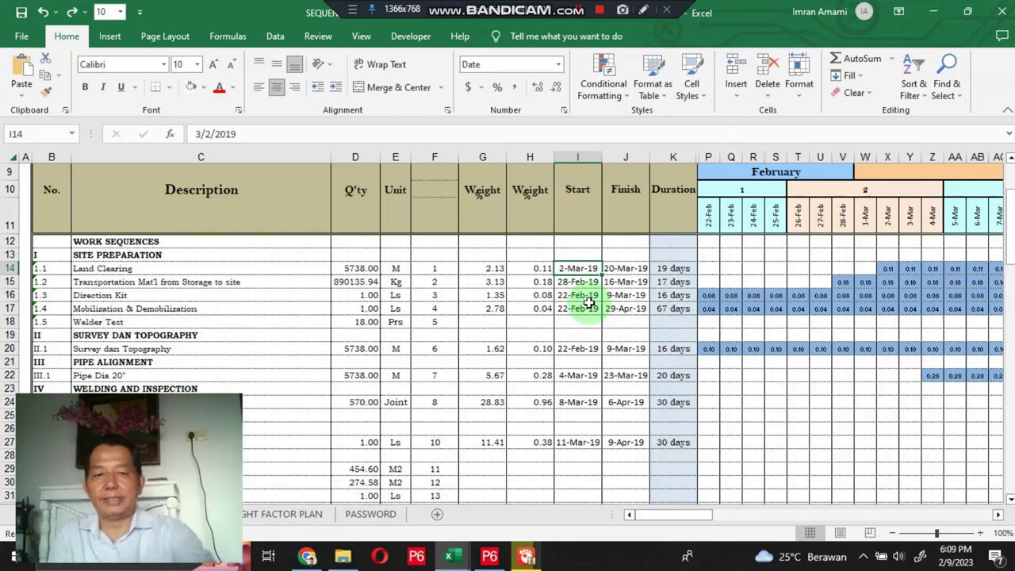
Change Land Clearing's start date in I14 to 10-Mar-19.
click(207, 135)
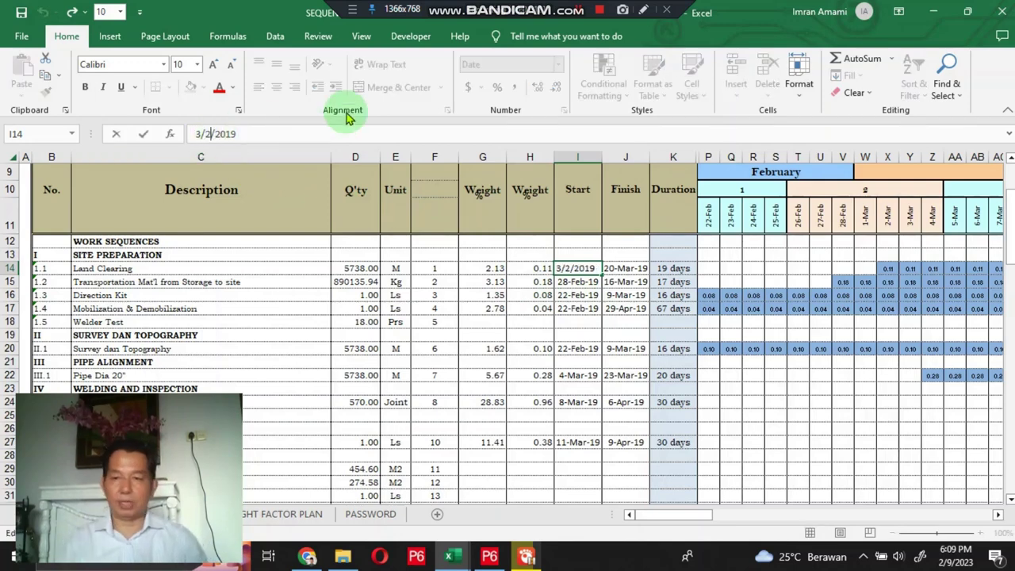
key(BackSpace)
text(1)
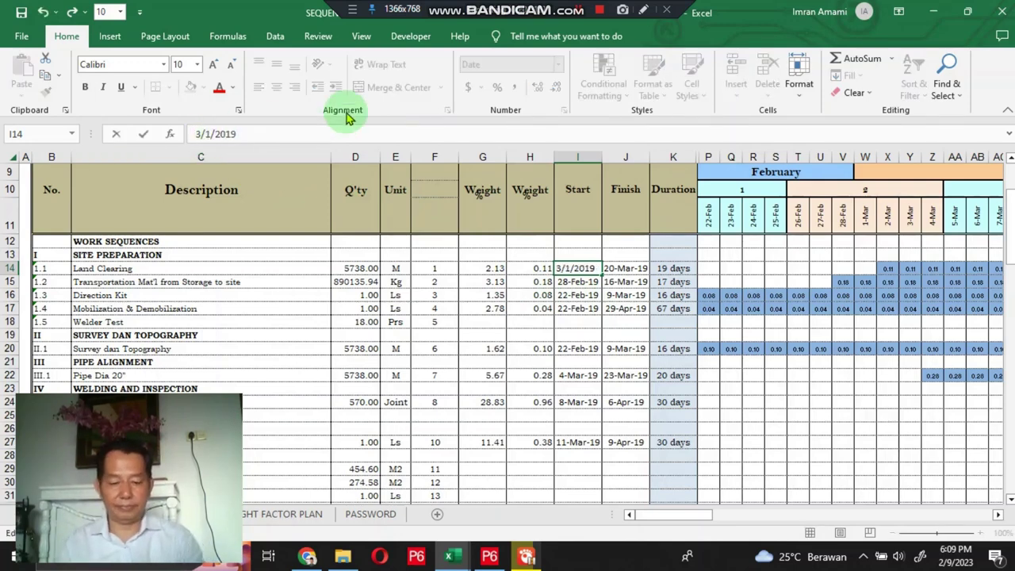
text(0)
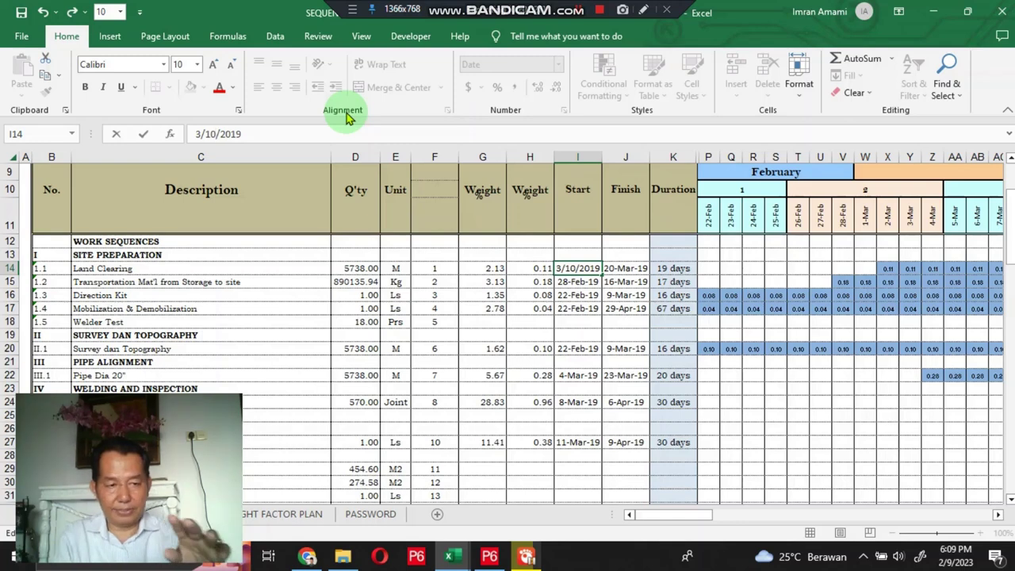
key(Return)
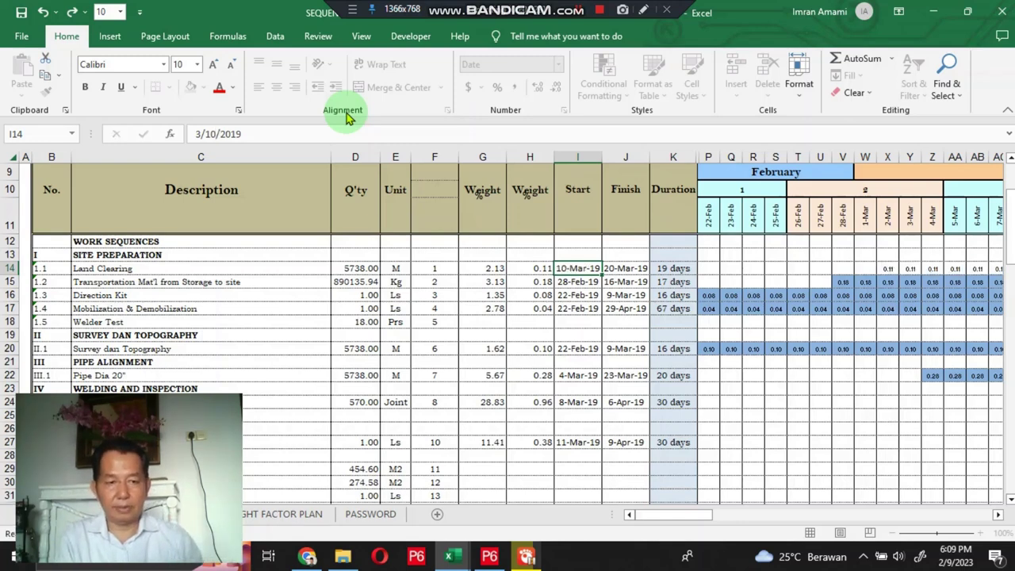
Check row 14 for the 11-day duration and the 0.19 bar now starting 10-Mar.
key(Up)
key(Right)
key(Right)
key(Right)
key(Right)
key(Right)
key(Right)
key(Right)
key(Right)
key(Right)
key(Right)
key(Right)
key(Right)
key(Right)
key(Right)
key(Right)
key(Right)
key(Right)
key(Right)
key(Right)
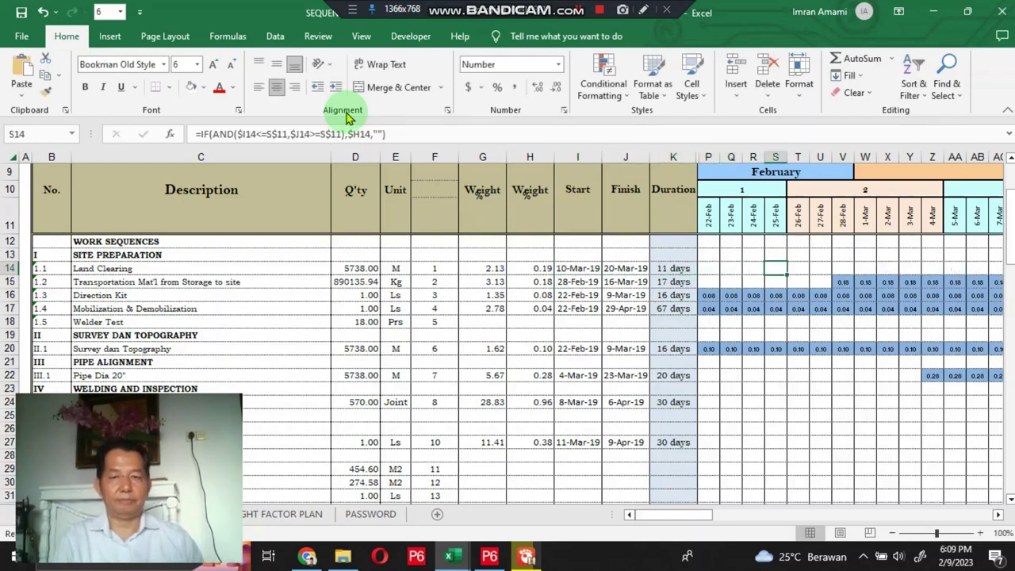
key(Right)
key(Right)
key(Right)
key(Right)
key(Right)
key(Right)
key(Right)
key(Left)
key(Left)
key(Left)
key(Left)
key(Left)
key(Left)
key(Left)
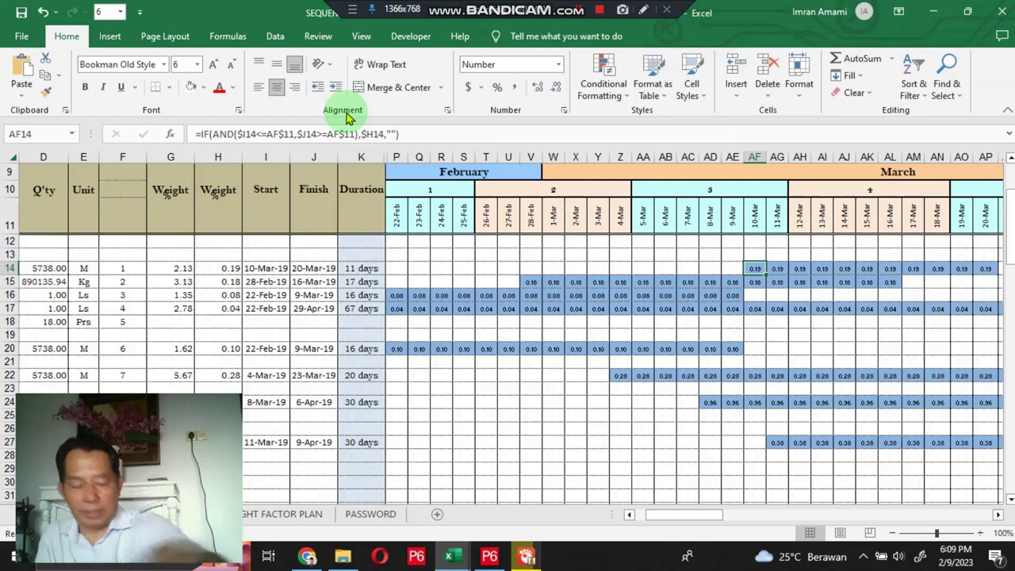
key(Left)
key(Left)
key(Left)
key(Left)
key(Left)
key(Left)
key(Left)
key(Left)
key(Left)
key(Left)
key(Left)
key(Left)
key(Left)
key(Left)
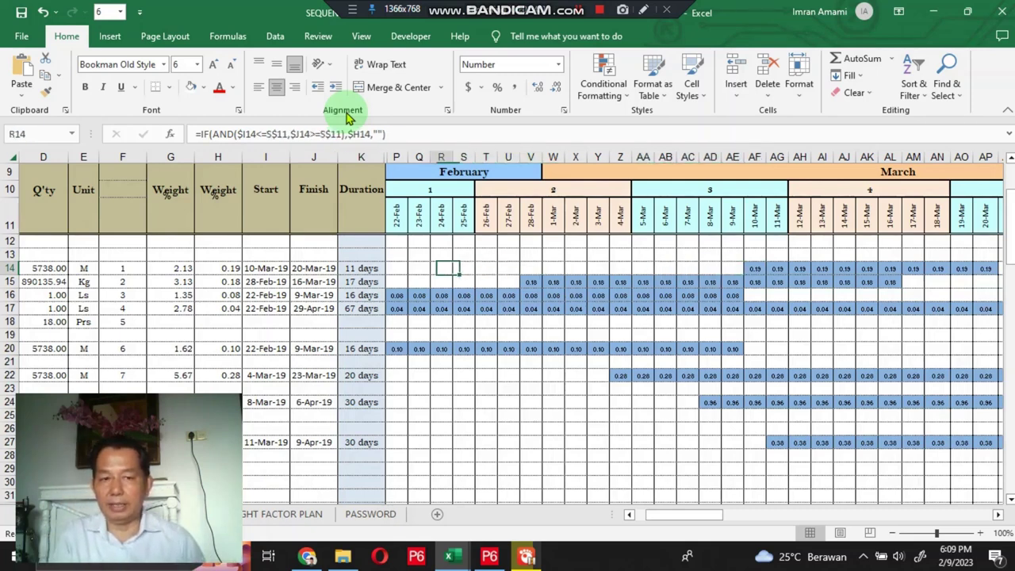
key(Left)
key(Left)
key(Left)
key(Left)
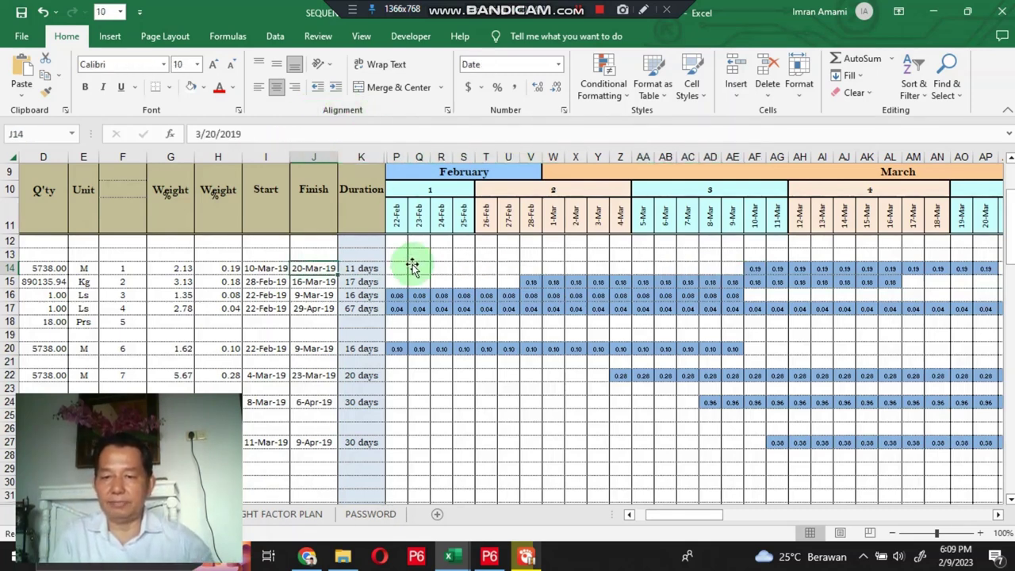
Scroll the timeline to see Land Clearing's bar ending at 20-Mar.
drag(687, 518, 798, 268)
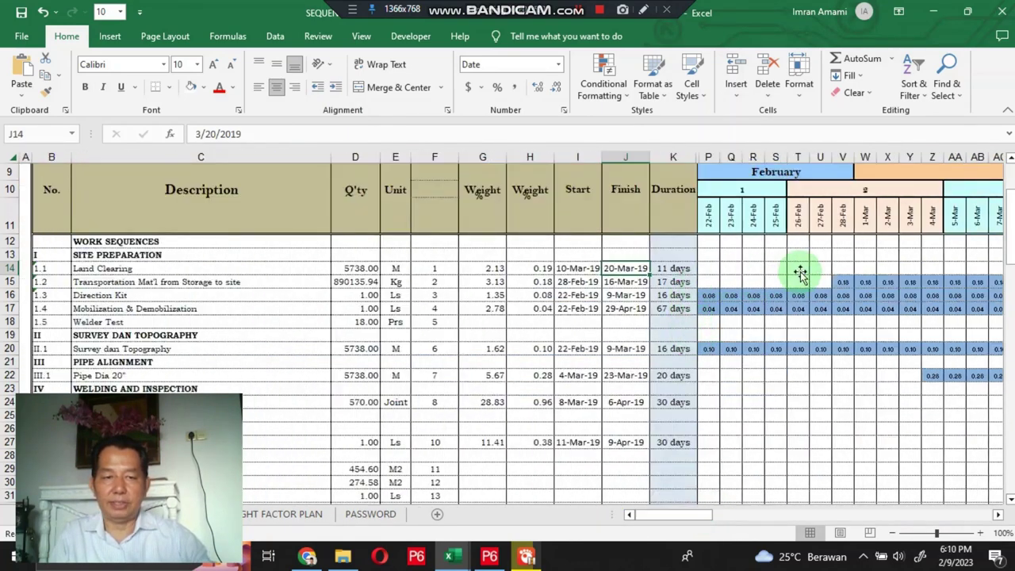
click(702, 515)
drag(702, 515, 732, 465)
click(630, 278)
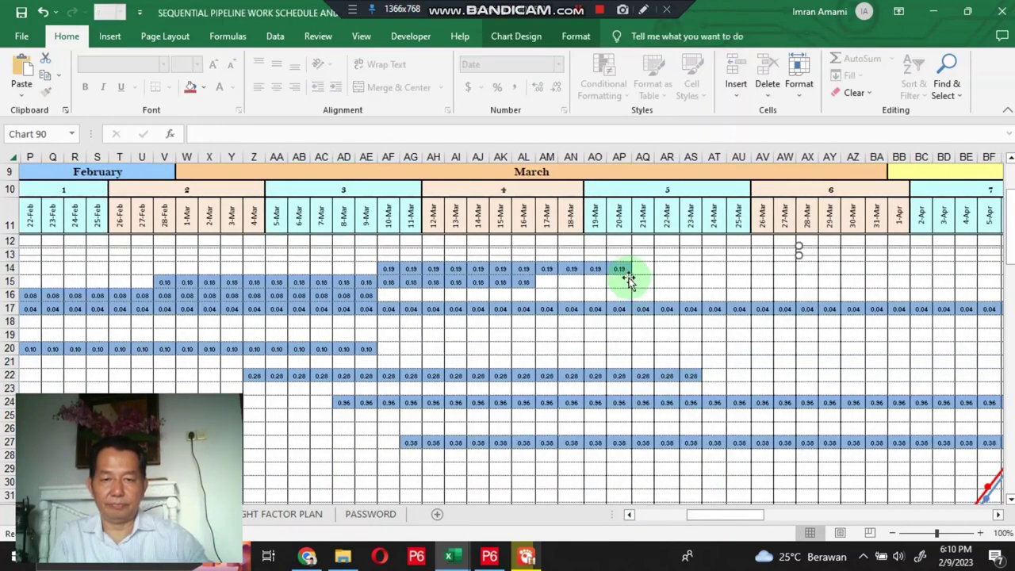
click(618, 231)
key(Down)
key(Down)
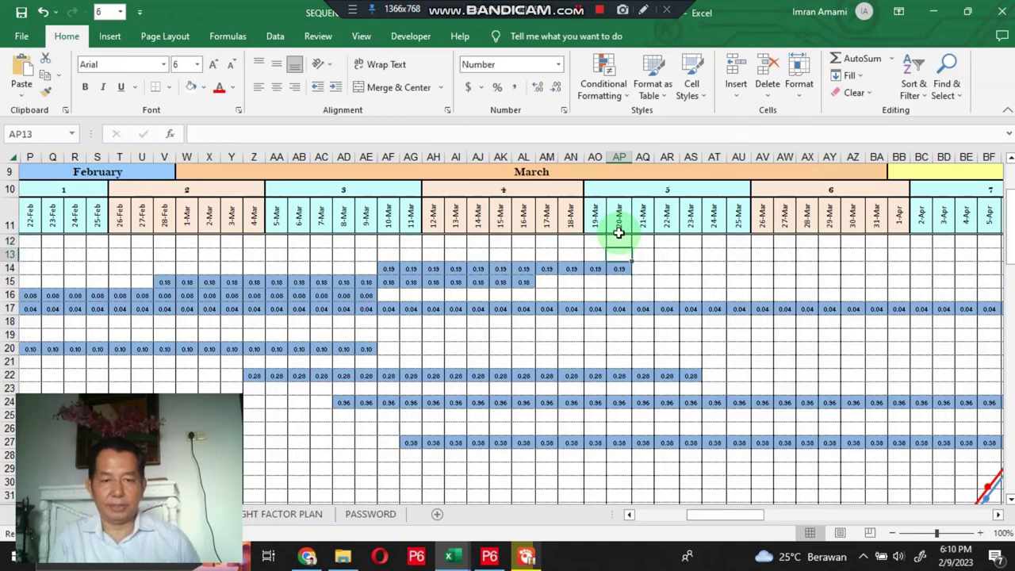
key(Left)
key(Left)
key(Left)
key(Left)
key(Left)
key(Left)
key(Left)
key(Left)
key(Left)
key(Left)
key(Left)
key(Left)
key(Left)
key(Left)
key(Left)
key(Left)
key(Left)
key(Left)
key(Left)
key(Left)
key(Left)
key(Left)
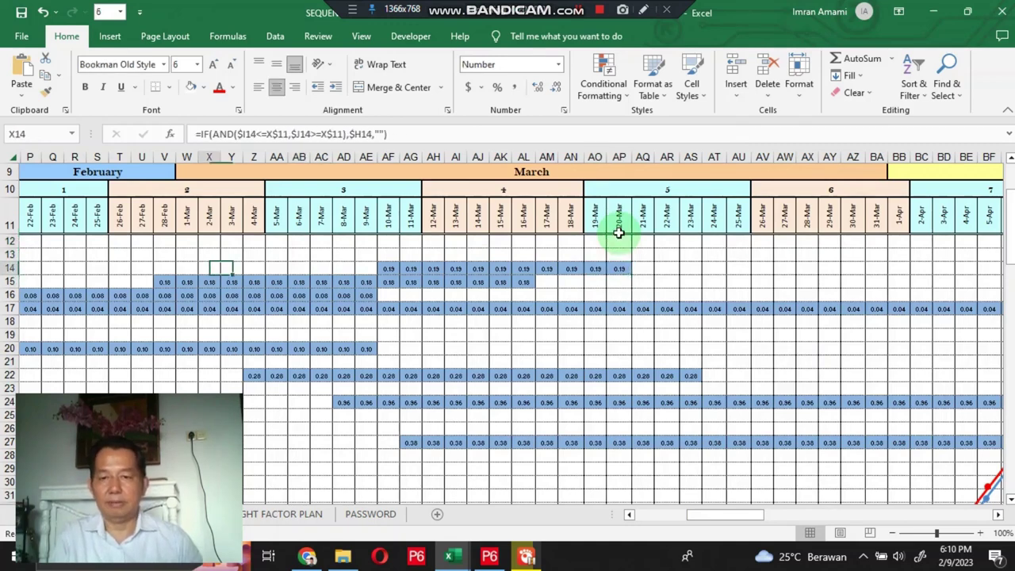
key(Right)
key(Right)
key(Right)
key(Right)
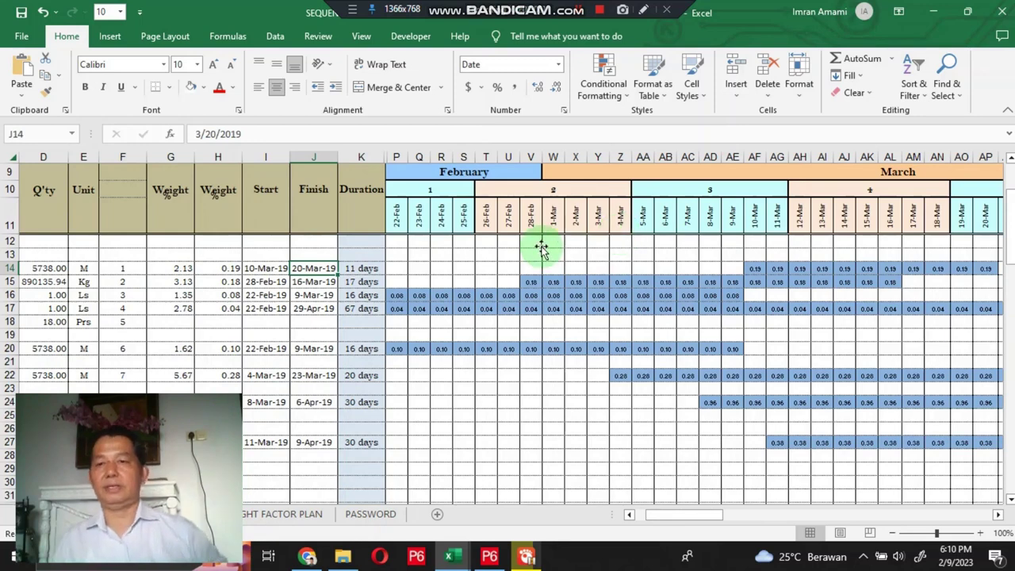
Change Land Clearing's finish date in J14 to 30-Mar-19.
click(210, 131)
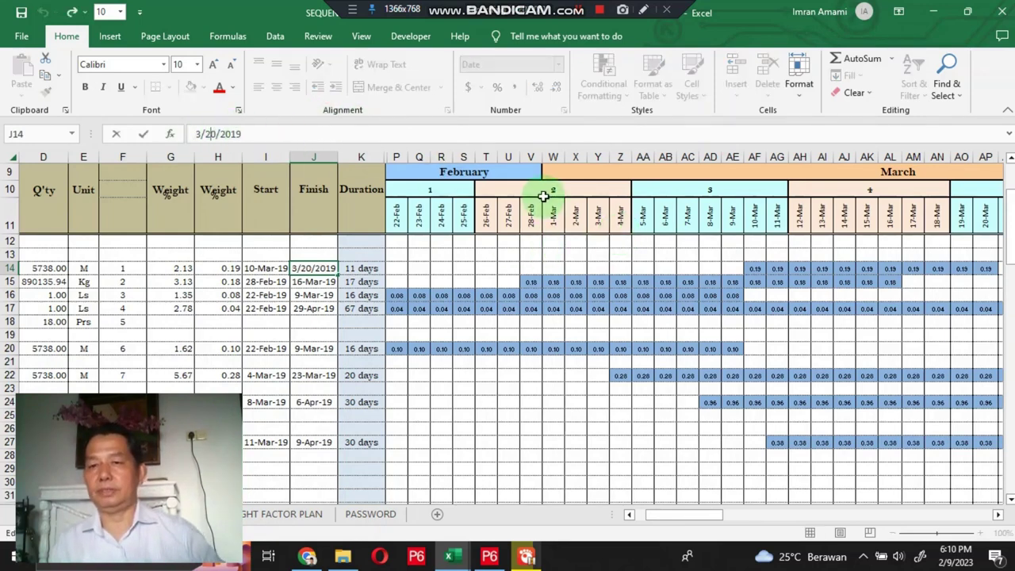
key(BackSpace)
text(30)
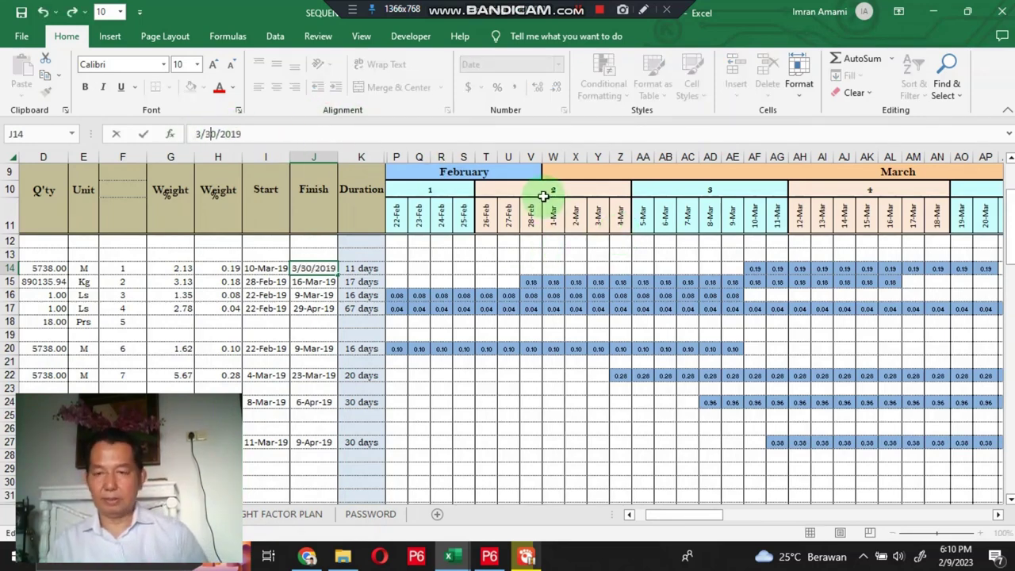
key(BackSpace)
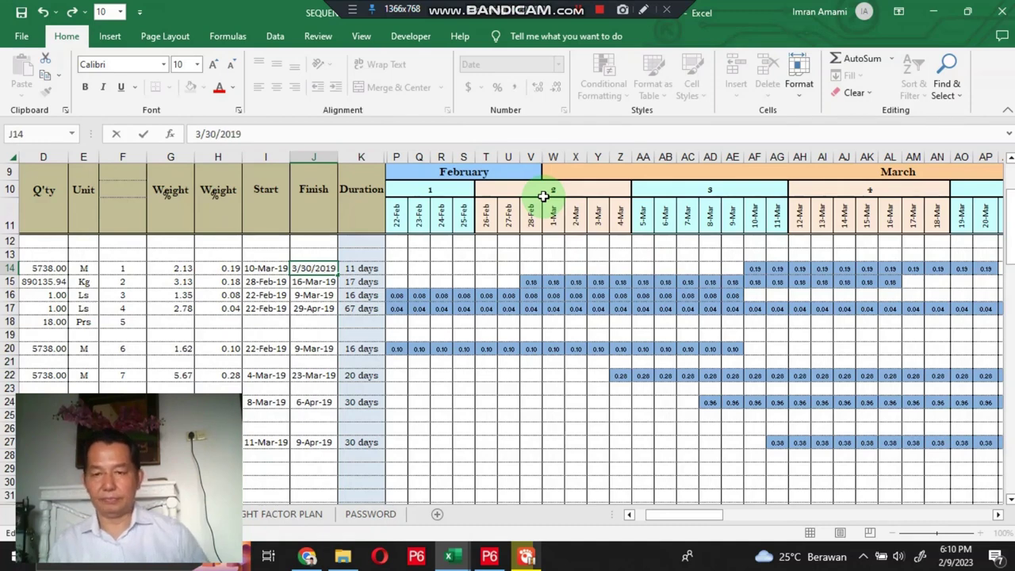
key(ctrl+Return)
Verify the 21-day duration and the 0.10 bar now ending on 30-Mar.
key(Right)
key(Right)
key(Right)
key(Right)
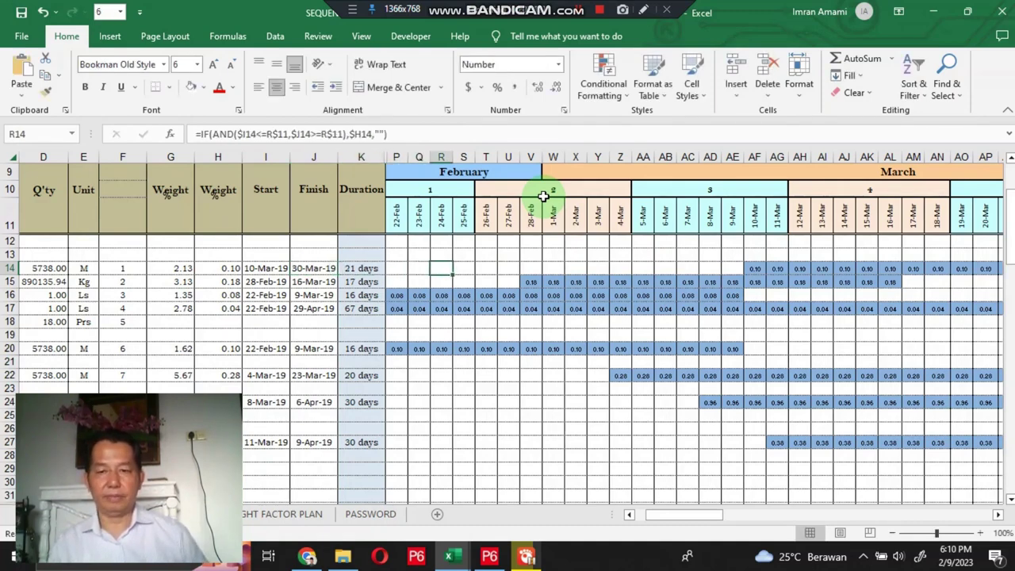
key(Left)
key(Left)
key(Left)
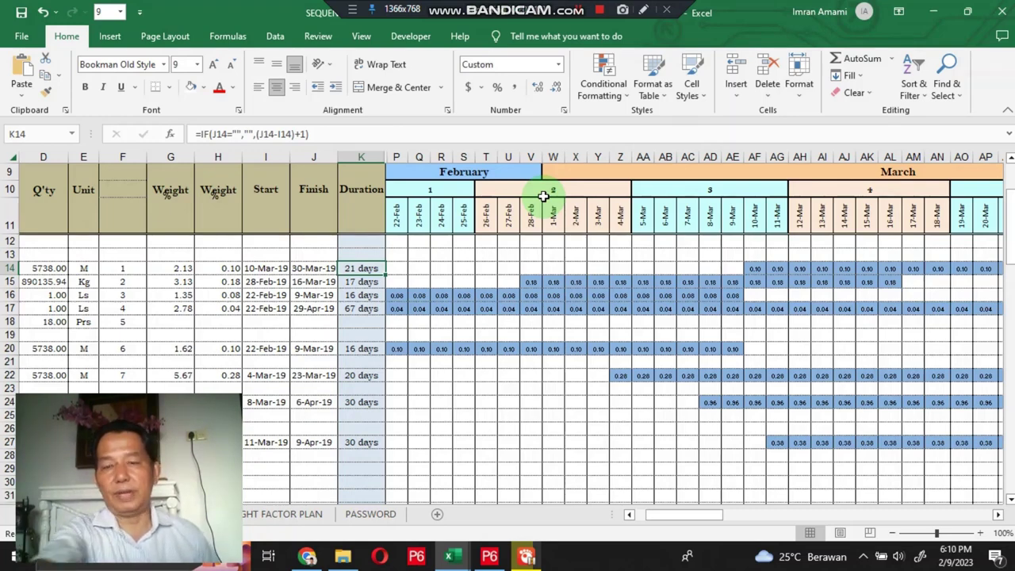
key(Right)
key(Right)
key(Right)
key(Right)
key(Right)
key(Right)
key(Right)
key(Right)
key(Right)
key(Right)
key(Right)
key(Right)
key(Right)
key(Right)
key(Right)
key(Right)
key(Right)
key(Right)
key(Right)
key(Right)
key(Right)
key(Right)
key(Right)
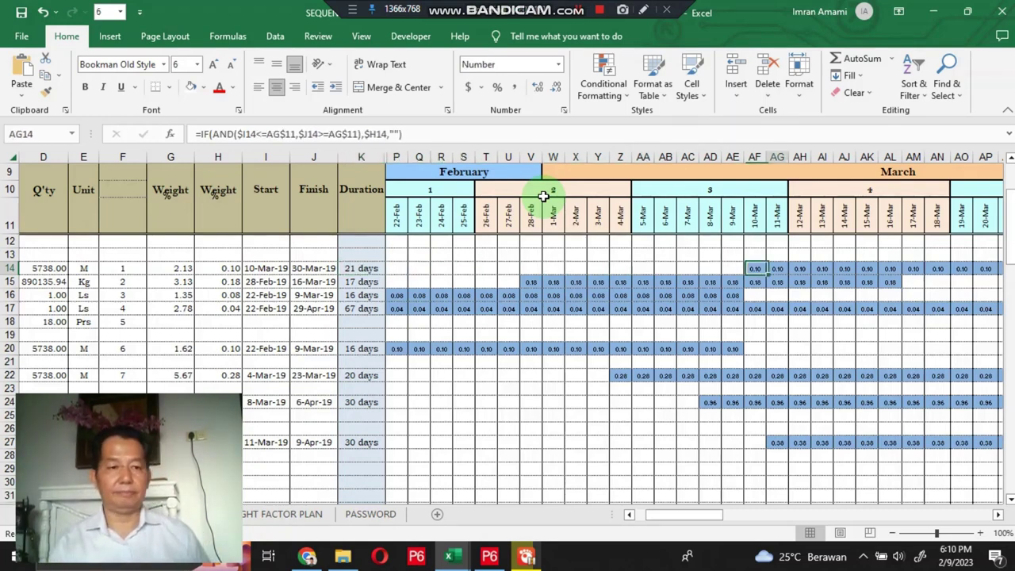
key(Left)
key(Left)
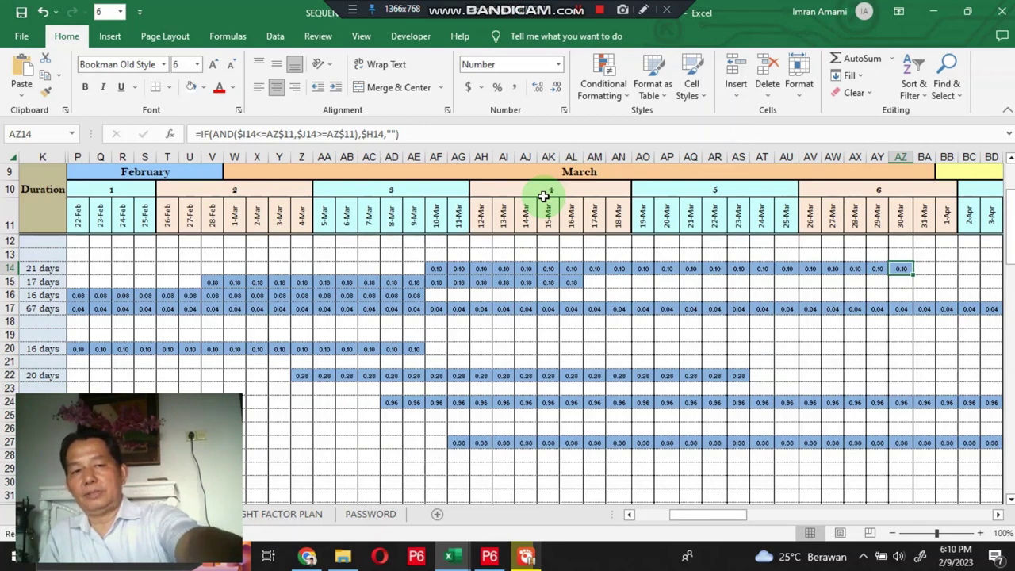
key(Left)
key(Left)
key(Left)
key(Left)
key(Left)
key(Left)
key(Left)
key(Left)
key(Left)
key(Left)
key(Left)
key(Left)
key(Left)
key(Left)
key(Left)
key(Left)
key(Left)
key(Left)
key(Left)
key(Left)
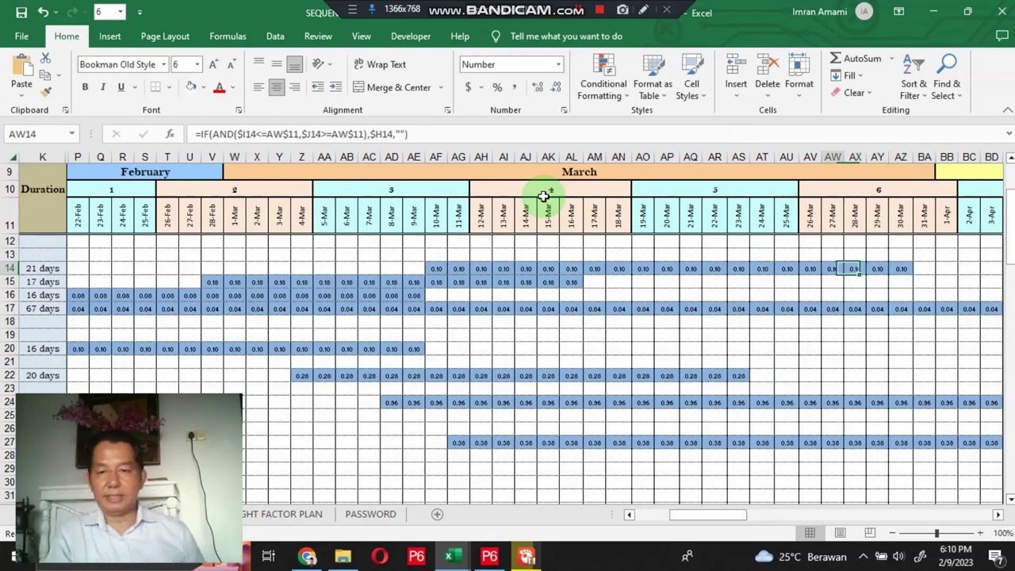
key(Left)
key(Left)
key(Left)
key(Left)
key(Left)
key(Left)
key(Left)
key(Left)
key(Left)
key(Left)
key(Left)
key(Left)
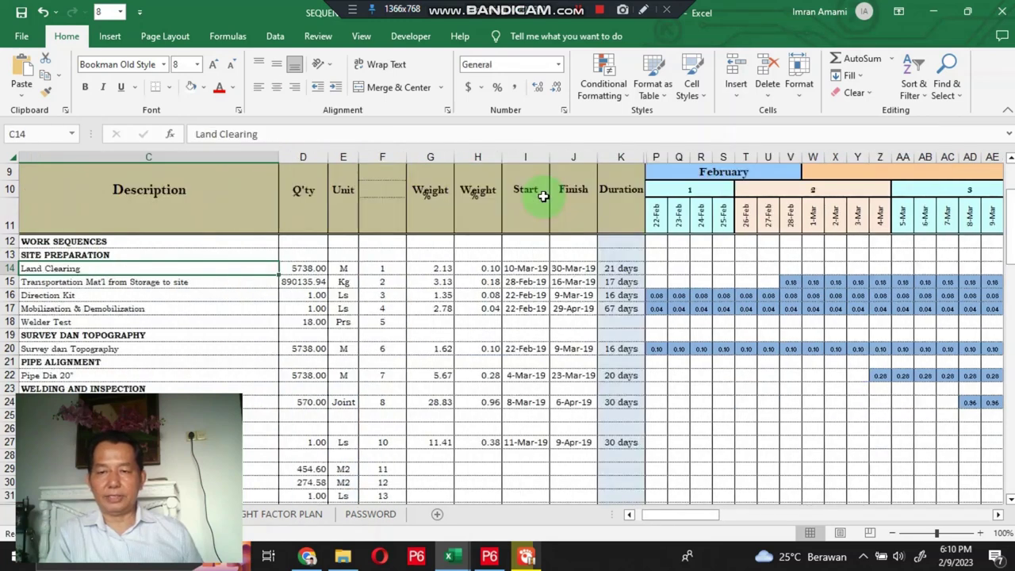
Change the Transportation task's start date in I15 to 15-Mar-19.
key(Right)
key(Right)
key(Right)
key(Right)
key(Right)
key(Right)
key(Down)
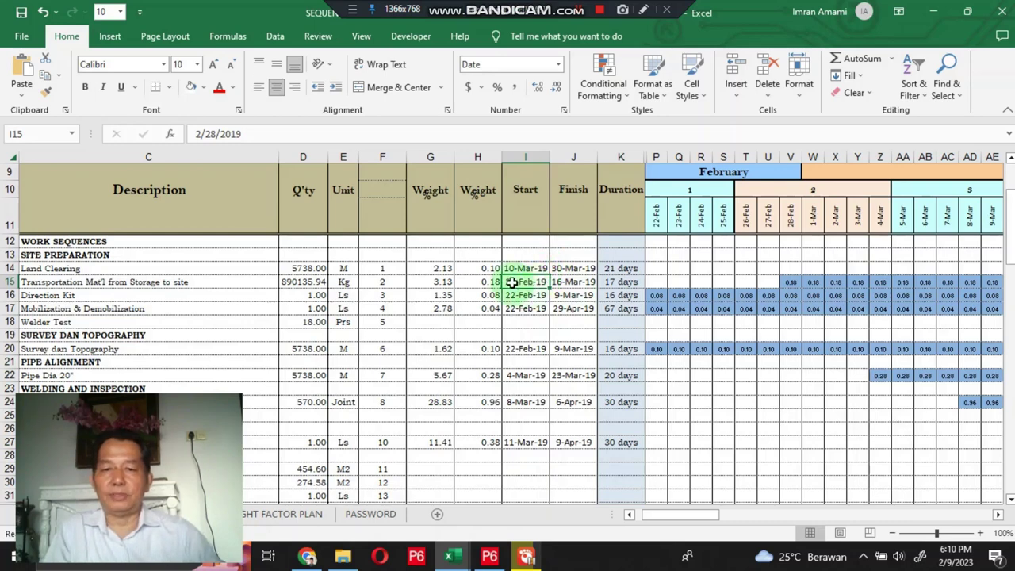
double_click(525, 282)
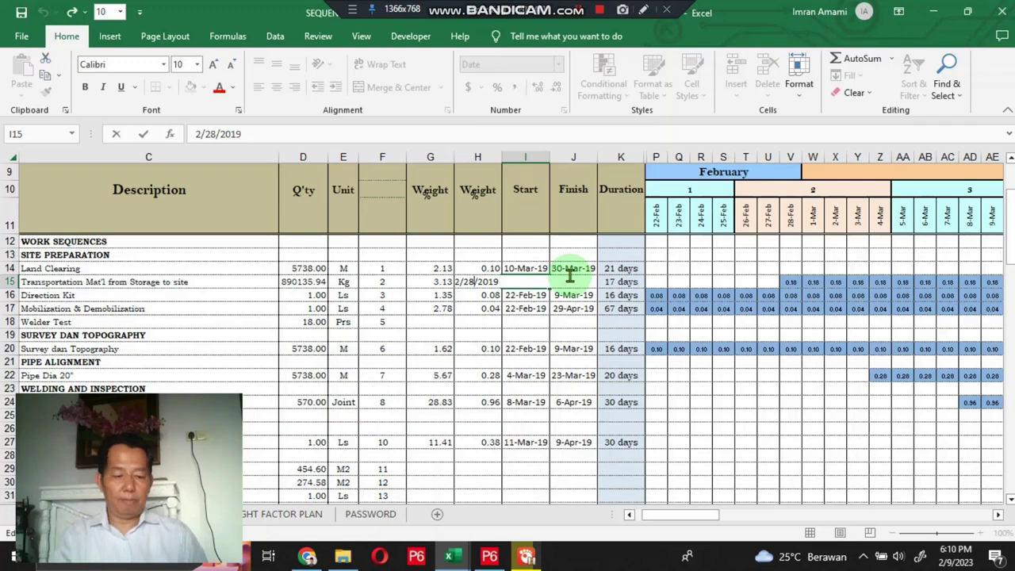
key(BackSpace)
key(BackSpace)
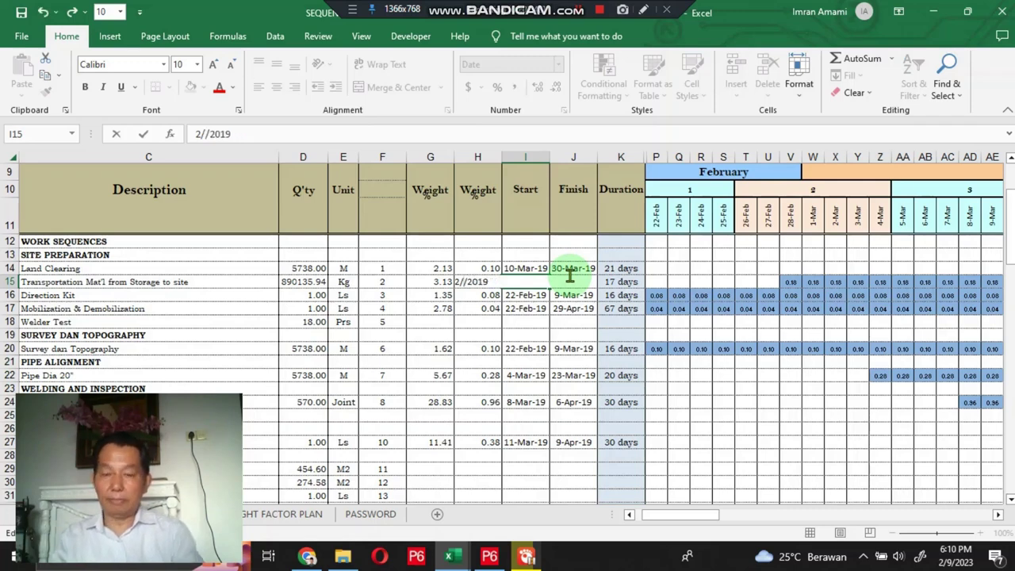
text(15)
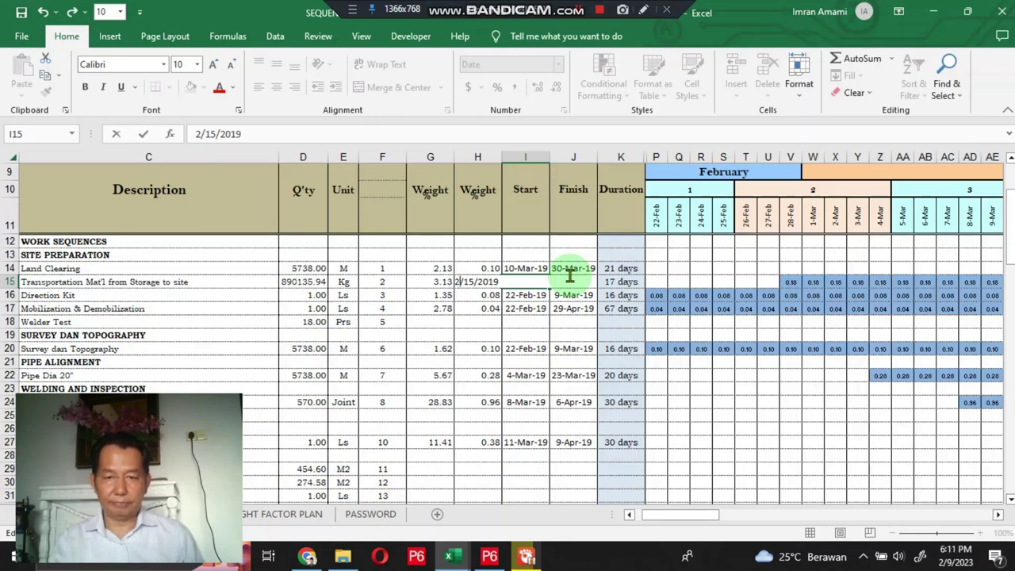
key(Home)
key(Delete)
text(3)
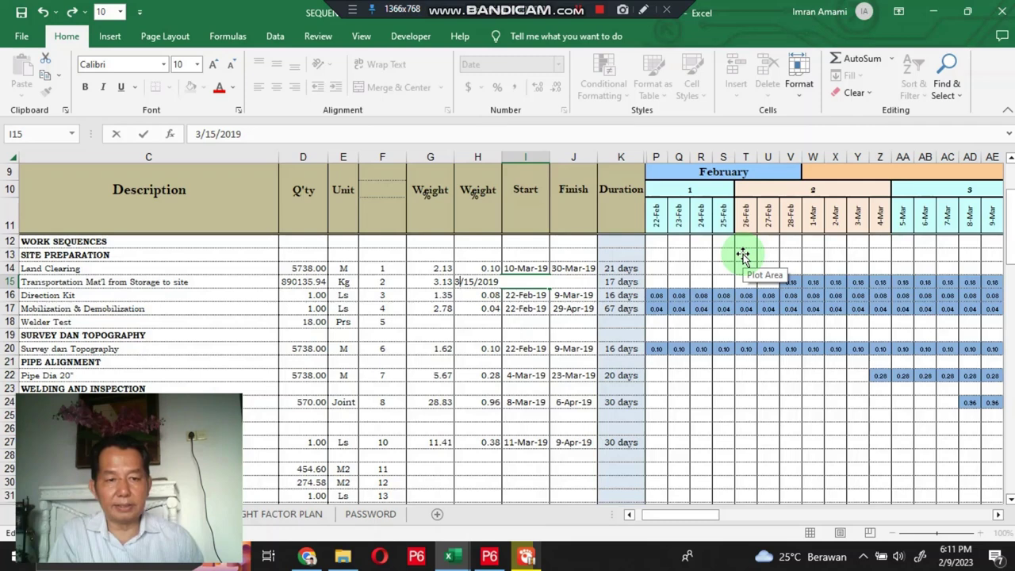
key(Return)
Check row 15 for the 2-day duration and 1.57 bars on 15 and 16 March.
key(Up)
key(Right)
key(Right)
key(Right)
key(Right)
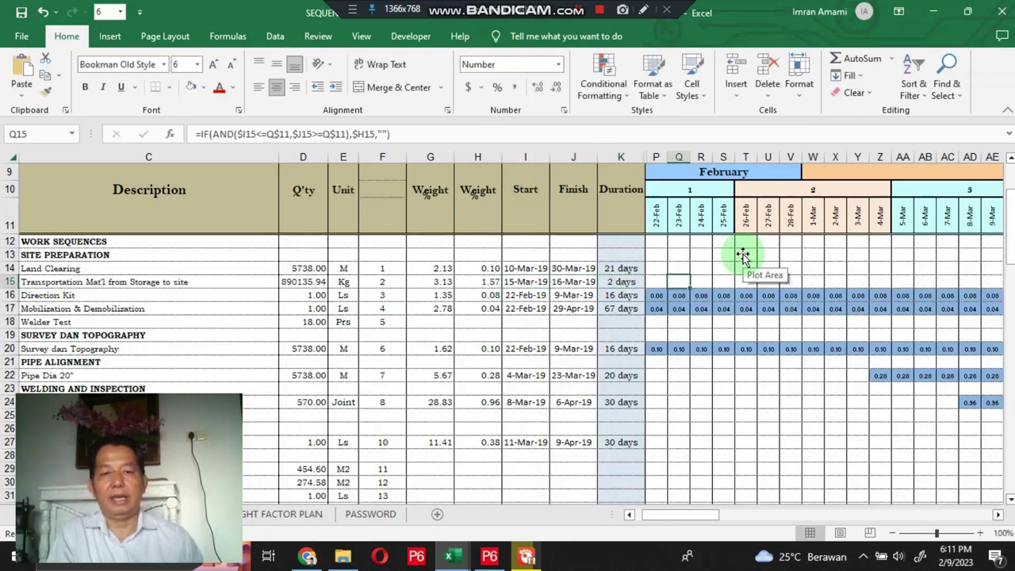
key(Right)
key(Right)
key(Right)
key(Right)
key(Right)
key(Right)
key(Right)
key(Right)
key(Right)
key(Right)
key(Right)
key(Right)
key(Right)
key(Right)
key(Right)
key(Right)
key(Right)
key(Right)
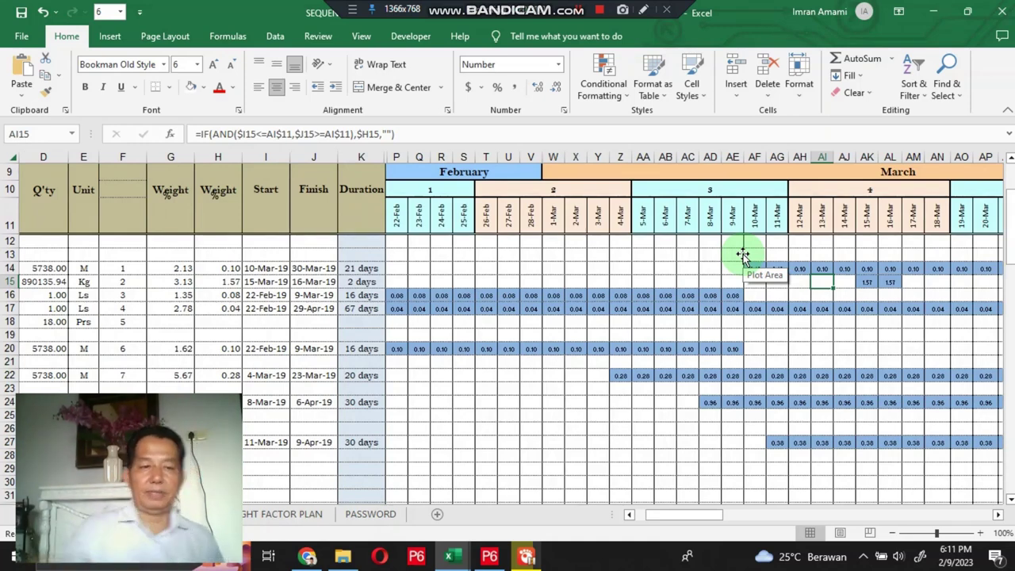
key(Left)
key(Left)
key(Left)
key(Left)
key(Left)
key(Left)
key(Left)
key(Left)
key(Left)
key(Left)
key(Left)
key(Left)
key(Left)
key(Left)
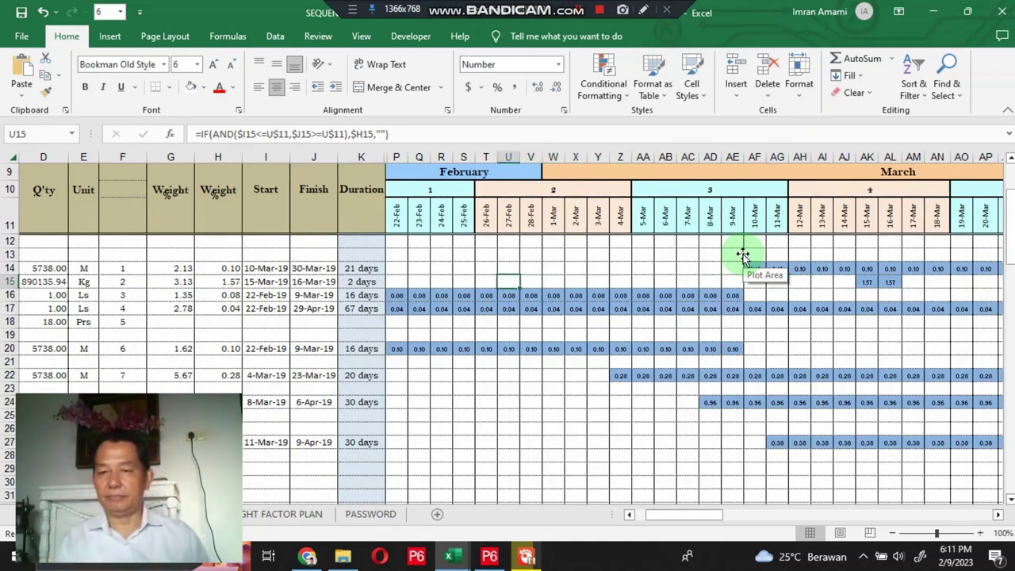
key(Left)
key(Left)
key(Left)
key(Left)
key(Left)
key(Left)
key(Left)
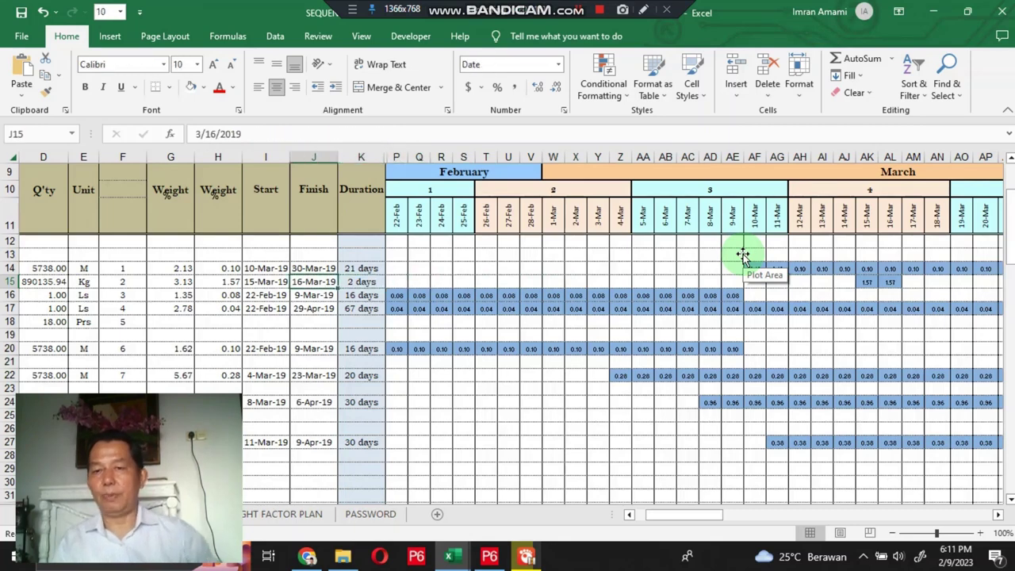
Enter a mistyped finish date in J15, then undo the resulting #VALUE! errors.
click(217, 135)
key(BackSpace)
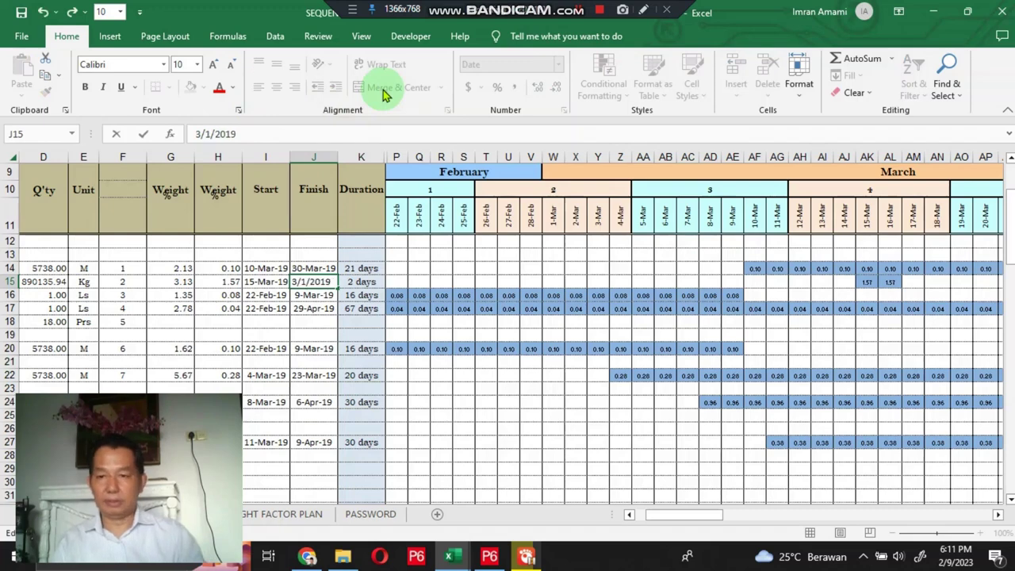
key(BackSpace)
text(31)
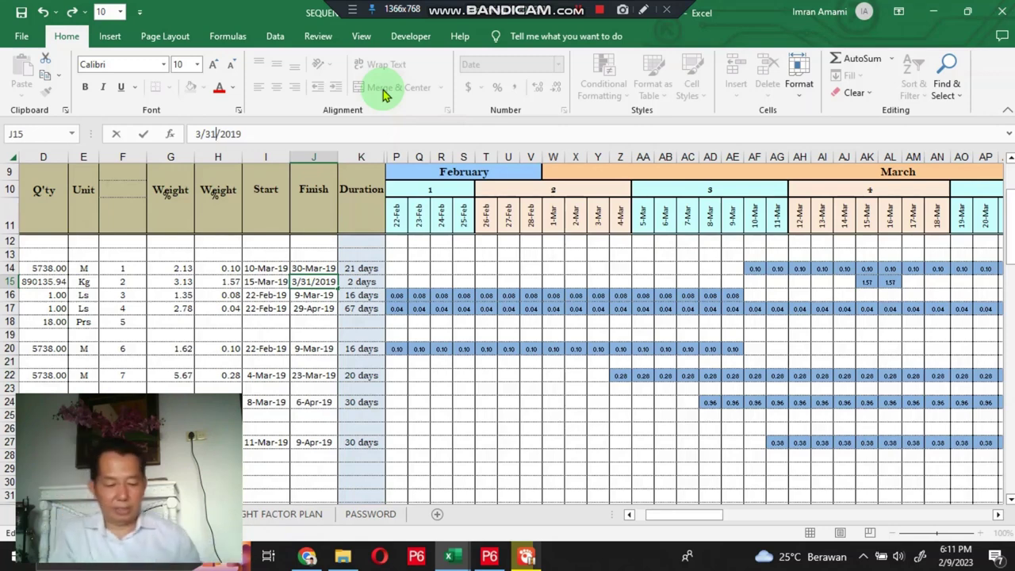
text(;)
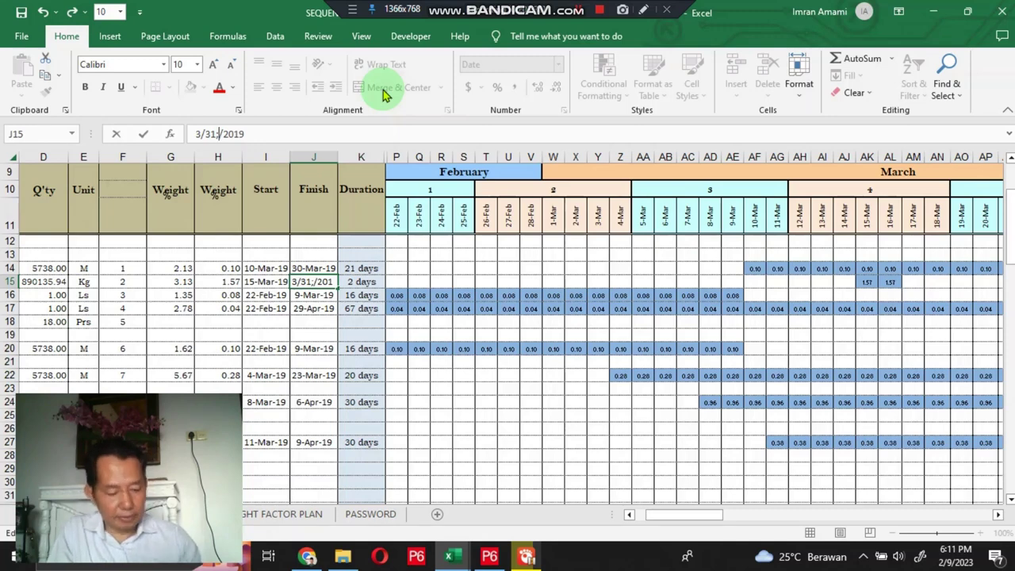
key(ctrl+Return)
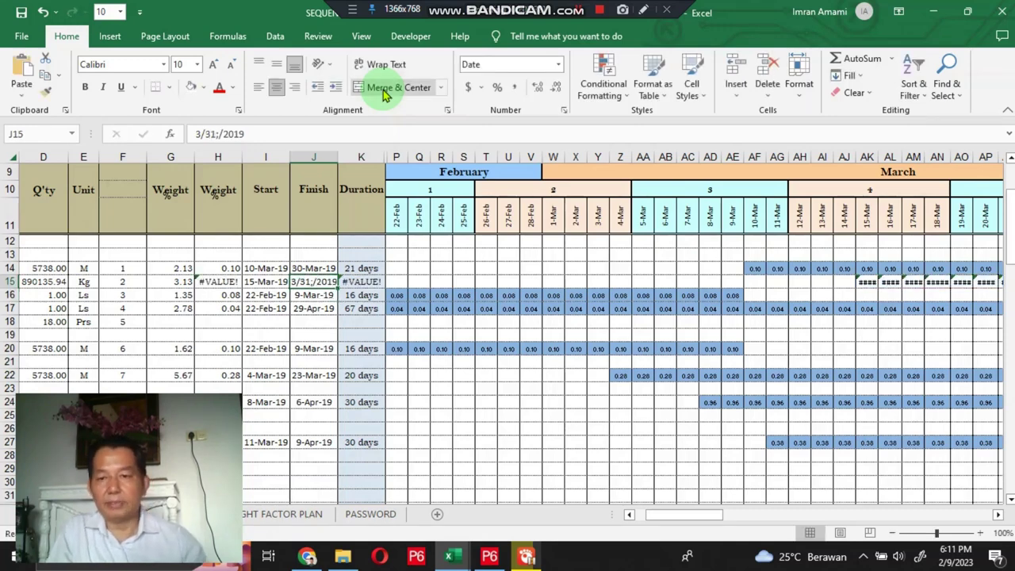
click(43, 12)
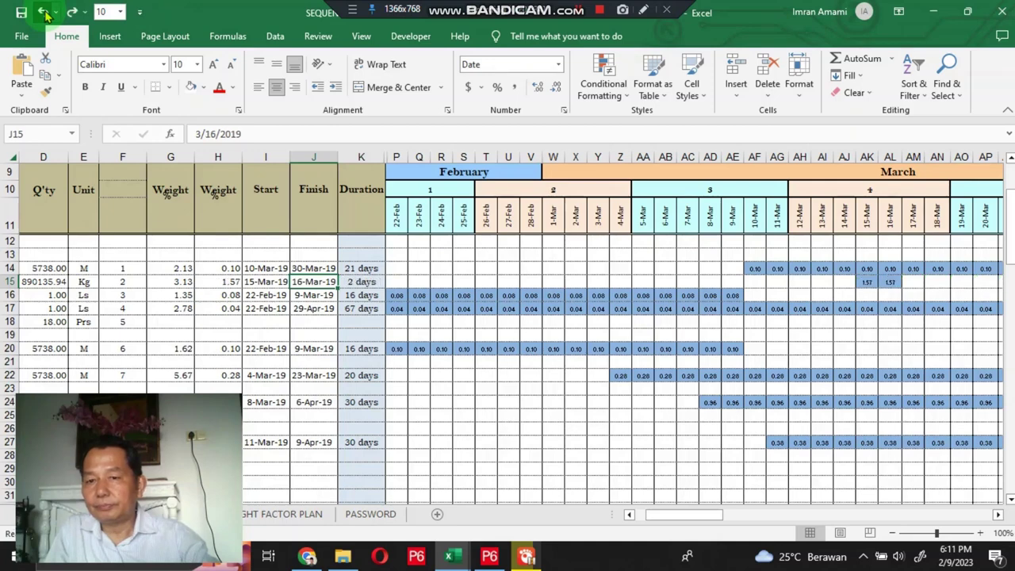
Retype the Transportation finish date in J15 as 3/30/2019.
click(217, 133)
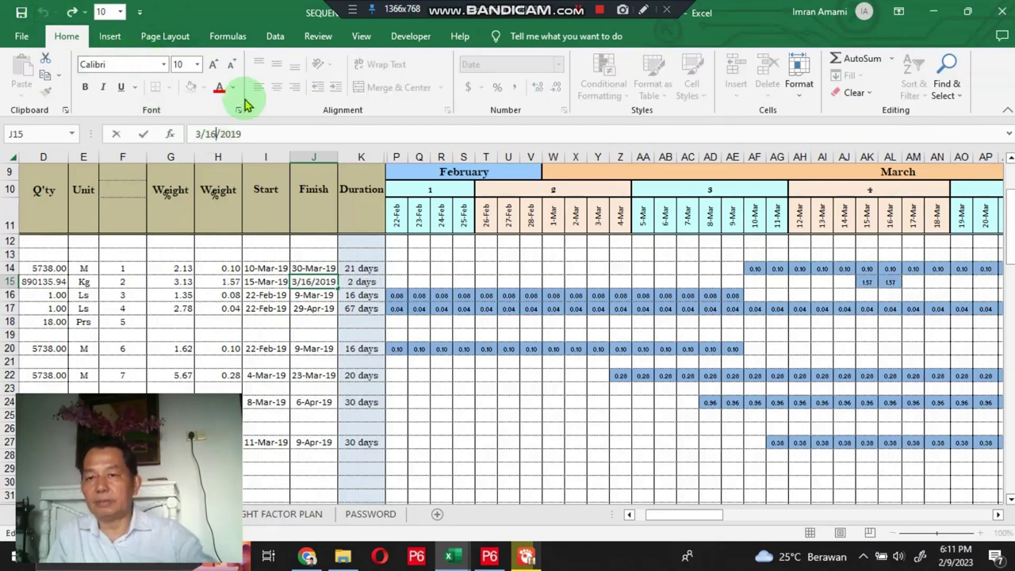
key(BackSpace)
key(BackSpace)
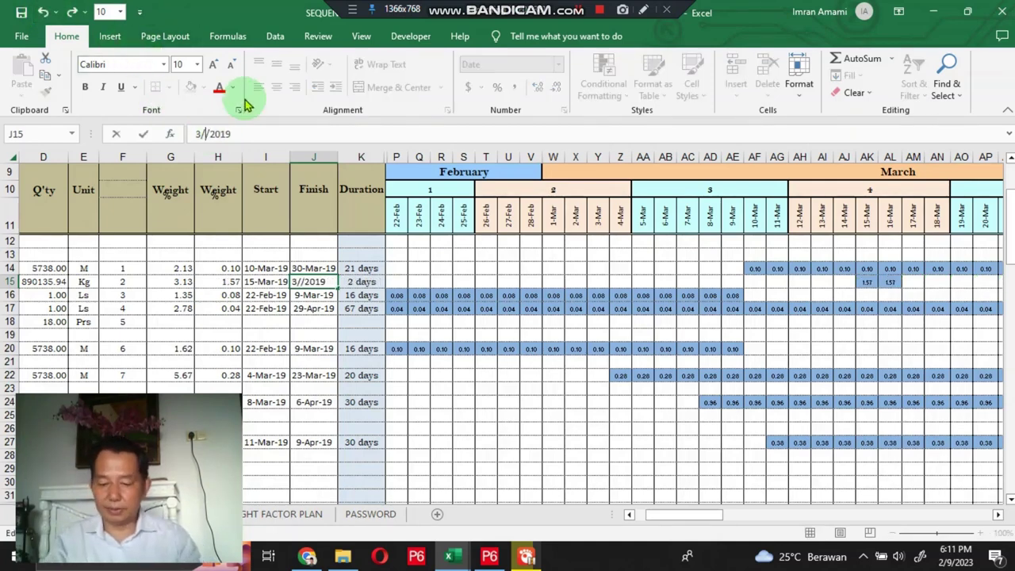
text(20)
key(BackSpace)
key(BackSpace)
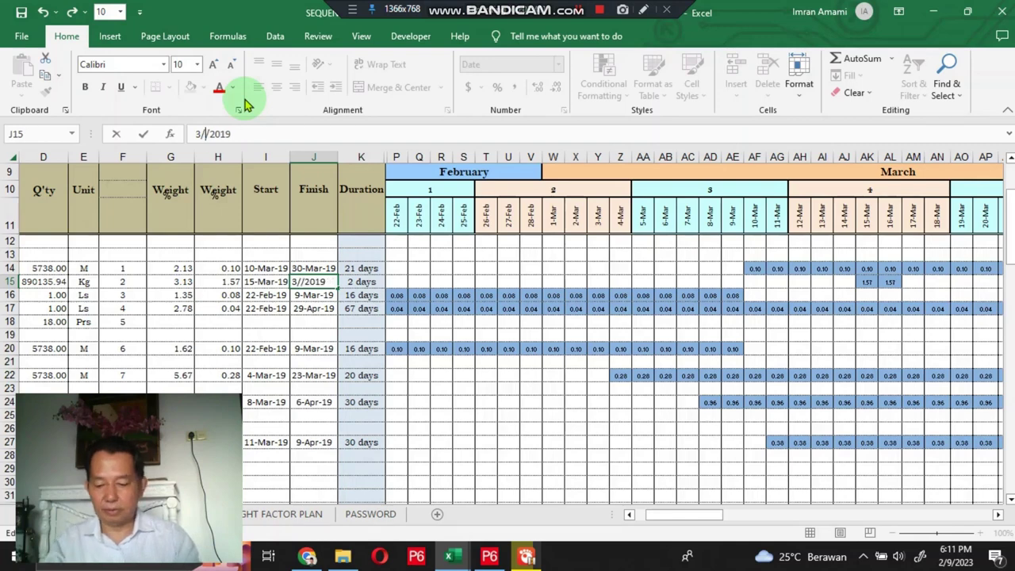
text(30)
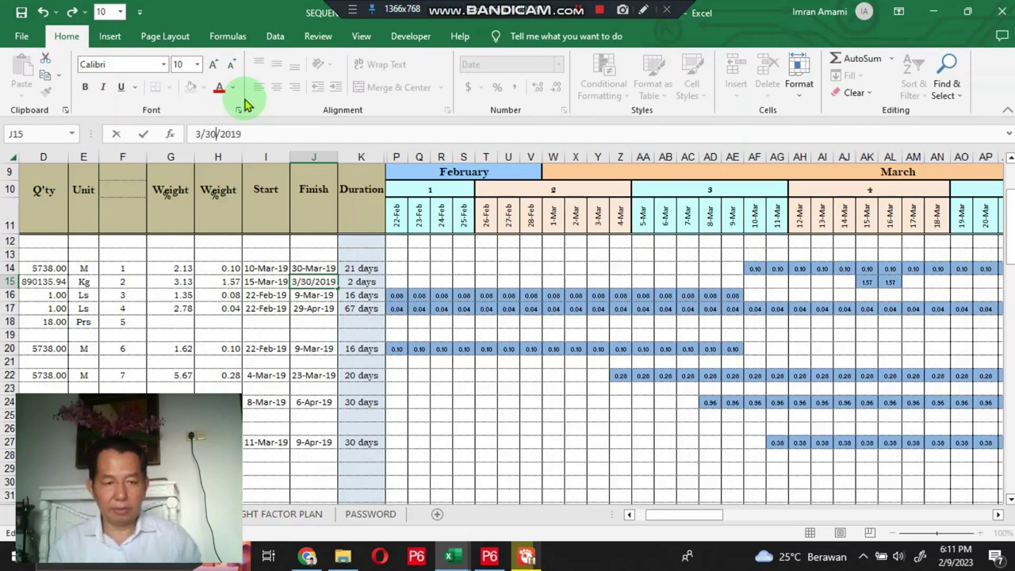
Commit the 30-Mar-19 finish and follow row 15's 0.20 bars into mid-April.
key(Return)
key(Up)
key(Right)
key(Right)
key(Right)
key(Right)
key(Right)
key(Right)
key(Right)
key(Right)
key(Right)
key(Right)
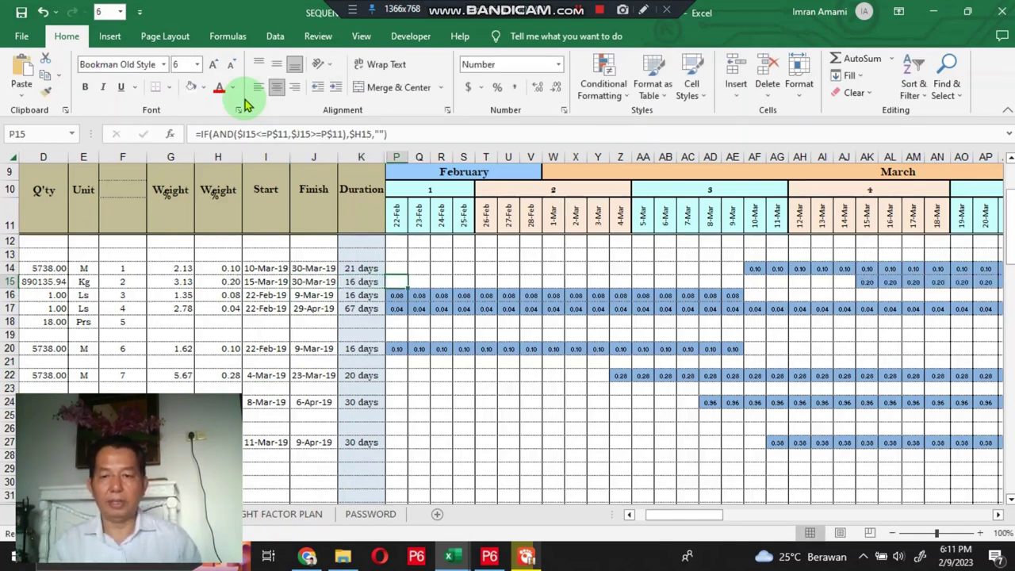
key(Right)
key(Right)
key(Right)
key(Right)
key(Right)
key(Right)
key(Right)
key(Right)
key(Right)
key(Right)
key(Right)
key(Right)
key(Right)
key(Right)
key(Right)
key(Right)
key(Right)
key(Right)
key(Right)
key(Right)
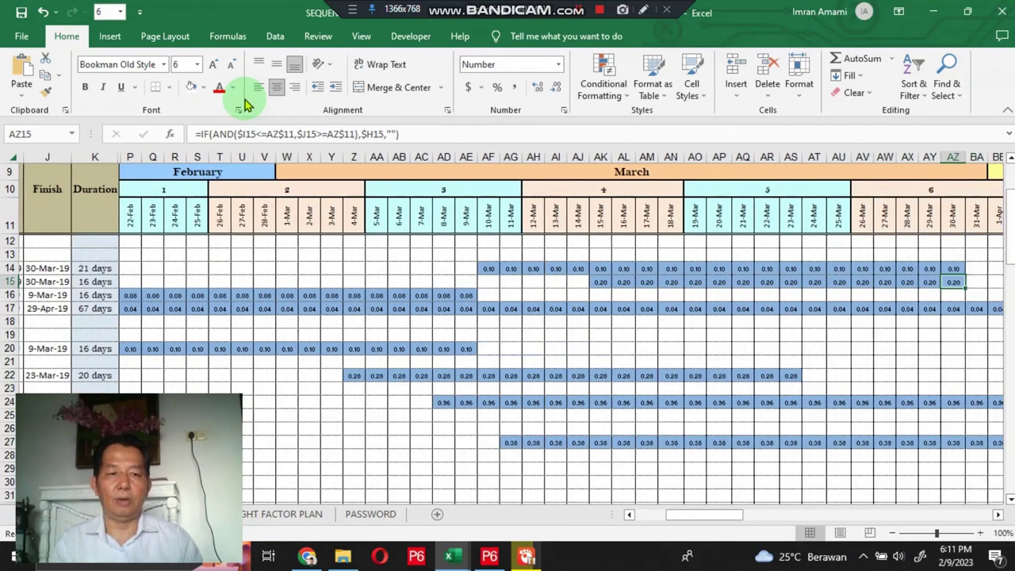
key(Right)
key(Right)
key(Right)
key(Right)
key(Right)
key(Right)
key(Right)
key(Right)
key(Right)
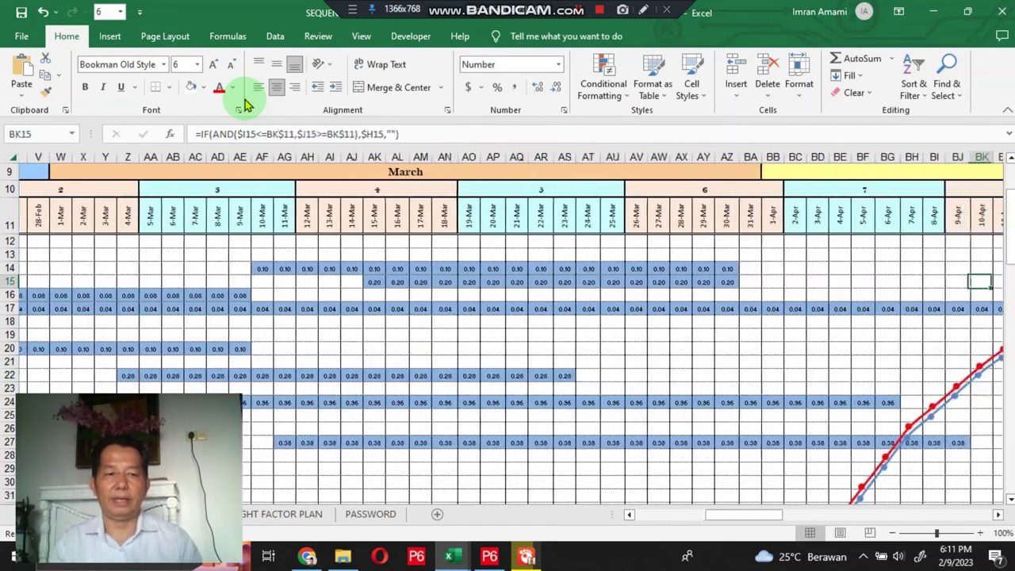
key(Right)
key(Right)
key(Right)
key(Right)
key(Right)
key(Right)
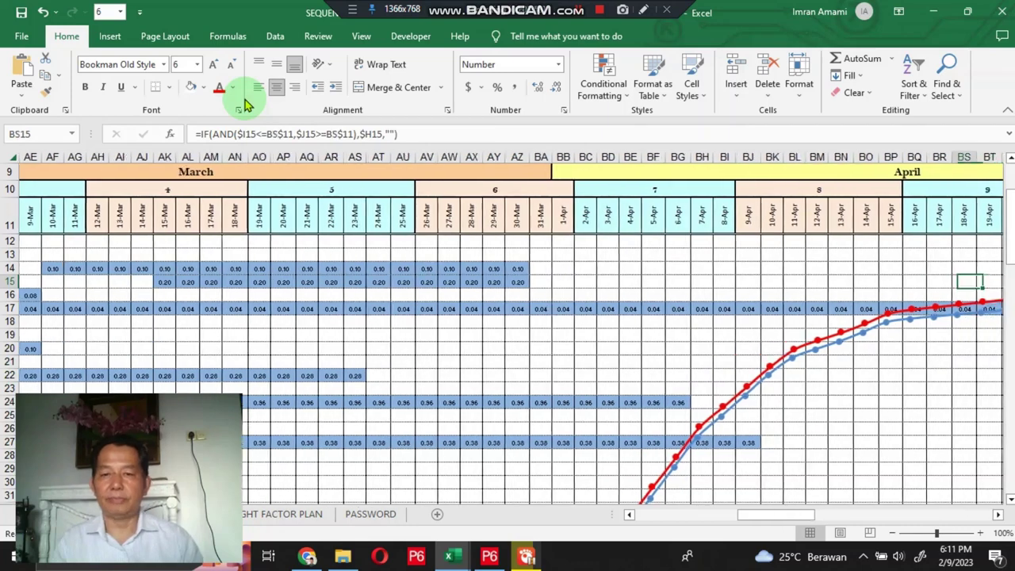
Scan row 15 from late February to end of April, returning to column B.
key(Left)
key(Left)
key(Left)
key(Left)
key(Left)
key(Left)
key(Left)
key(Left)
key(Left)
key(Left)
key(Left)
key(Left)
key(Left)
key(Left)
key(Left)
key(Left)
key(Left)
key(Left)
key(Left)
key(Left)
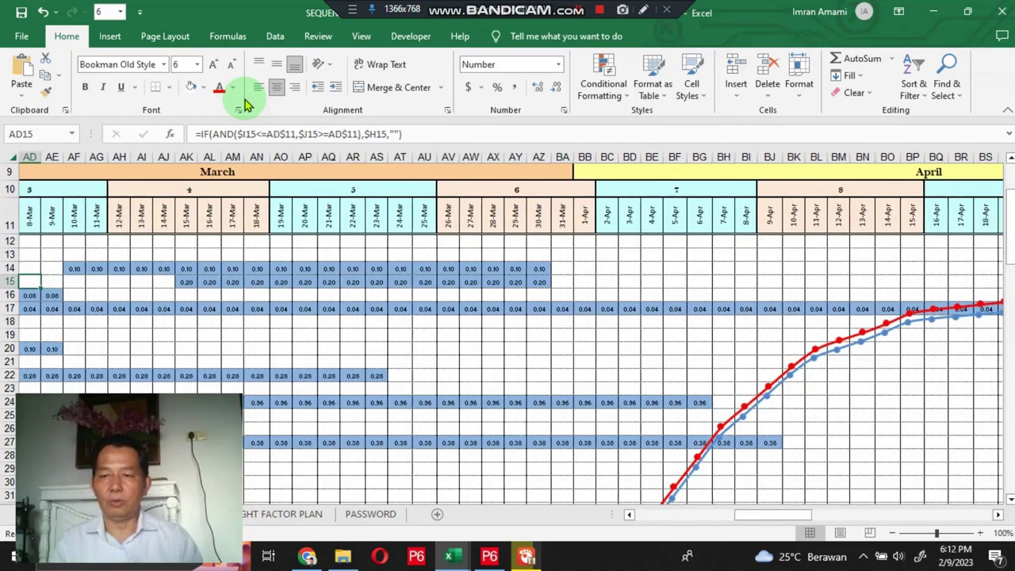
key(Left)
key(Left)
key(Left)
key(Left)
key(Left)
key(Left)
key(Left)
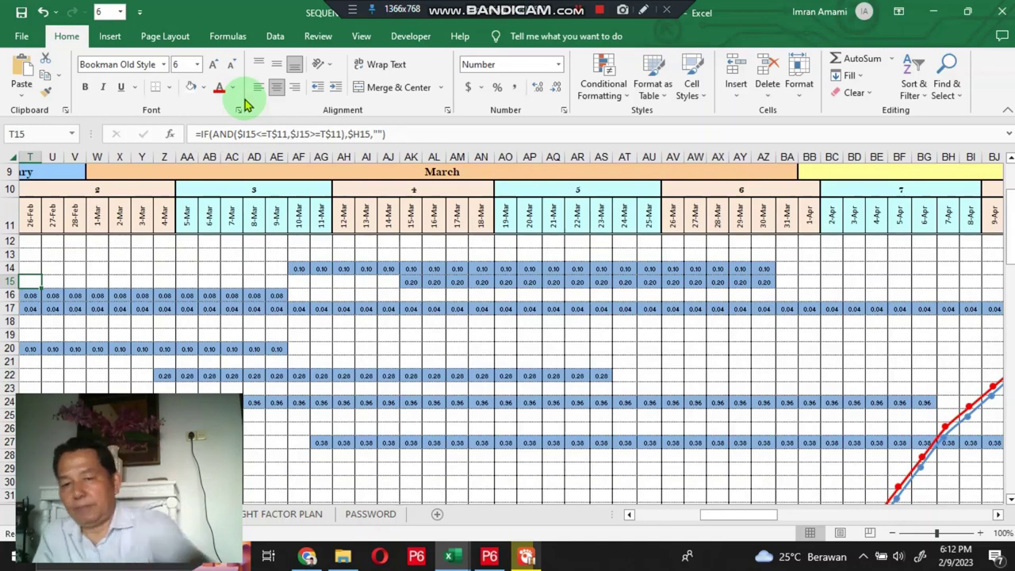
key(Right)
key(Right)
key(Right)
key(Right)
key(Right)
key(Right)
key(Right)
key(Right)
key(Right)
key(Right)
key(Right)
key(Right)
key(Right)
key(Right)
key(Right)
key(Right)
key(Right)
key(Right)
key(Right)
key(Right)
key(Right)
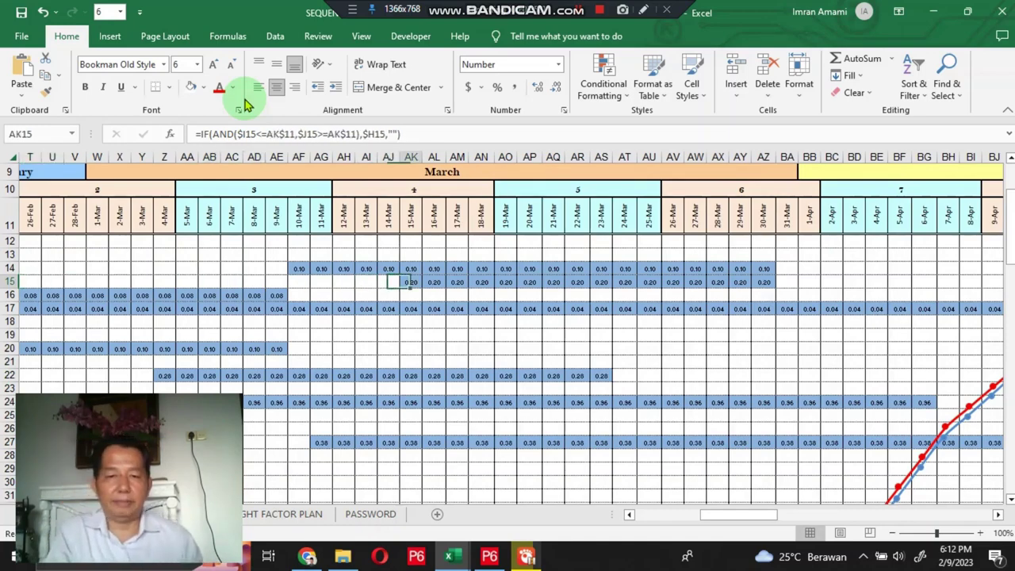
key(Right)
key(Right)
key(Right)
key(Right)
key(Right)
key(Right)
key(Right)
key(Right)
key(Right)
key(Right)
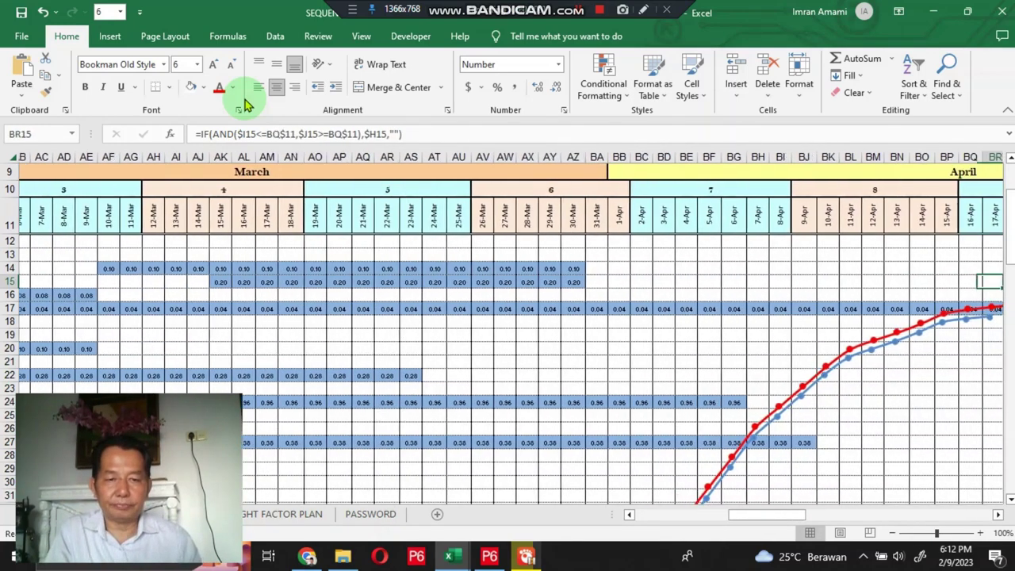
key(Right)
key(Right)
key(Right)
key(Right)
key(Right)
key(Right)
key(Right)
key(Right)
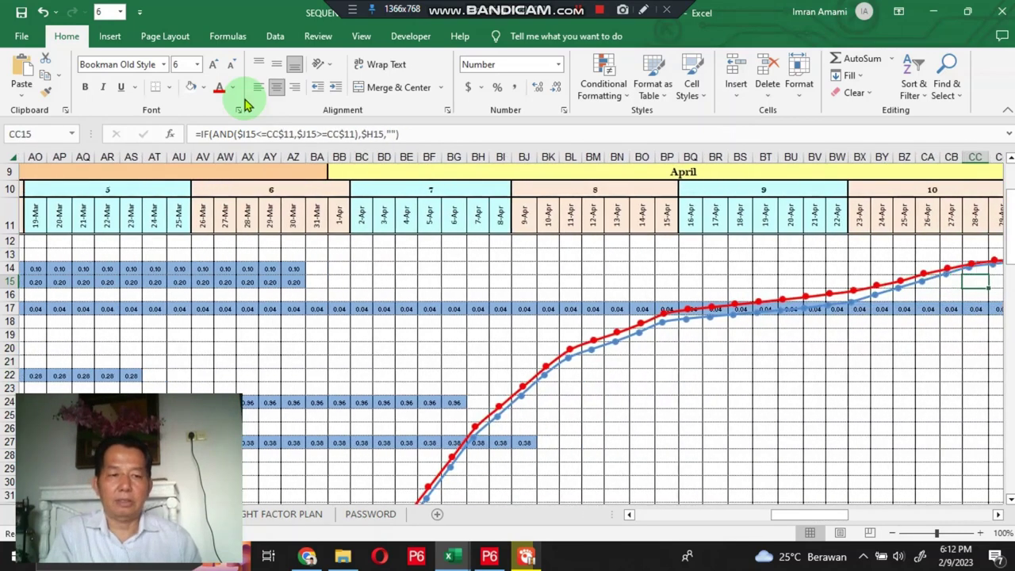
key(Right)
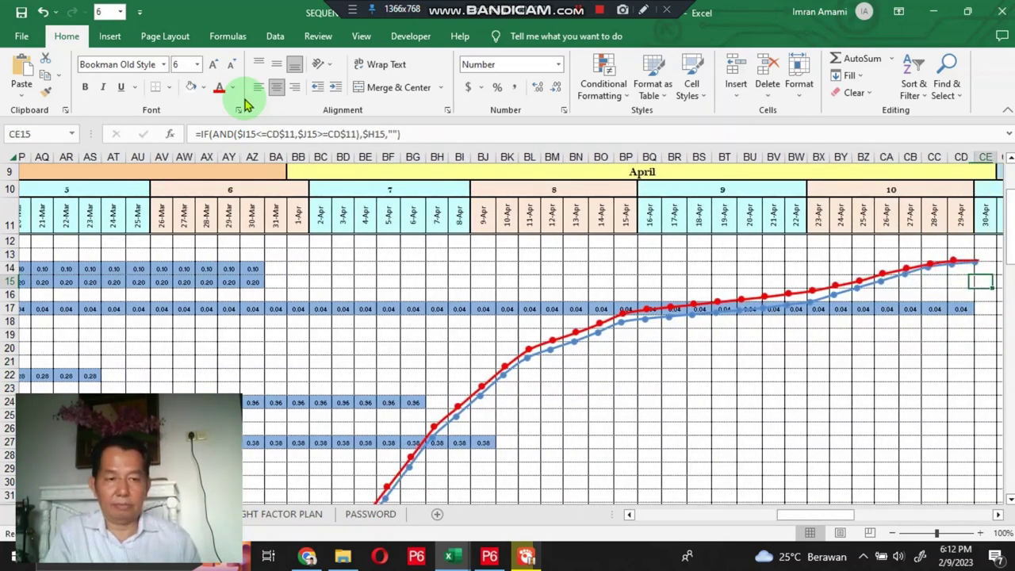
key(Left)
key(Left)
key(Left)
key(Left)
key(Left)
key(Left)
key(Left)
key(Left)
key(Left)
key(Left)
key(Left)
key(Left)
key(Left)
key(Left)
key(Left)
key(Left)
key(Left)
key(Left)
key(Left)
key(Left)
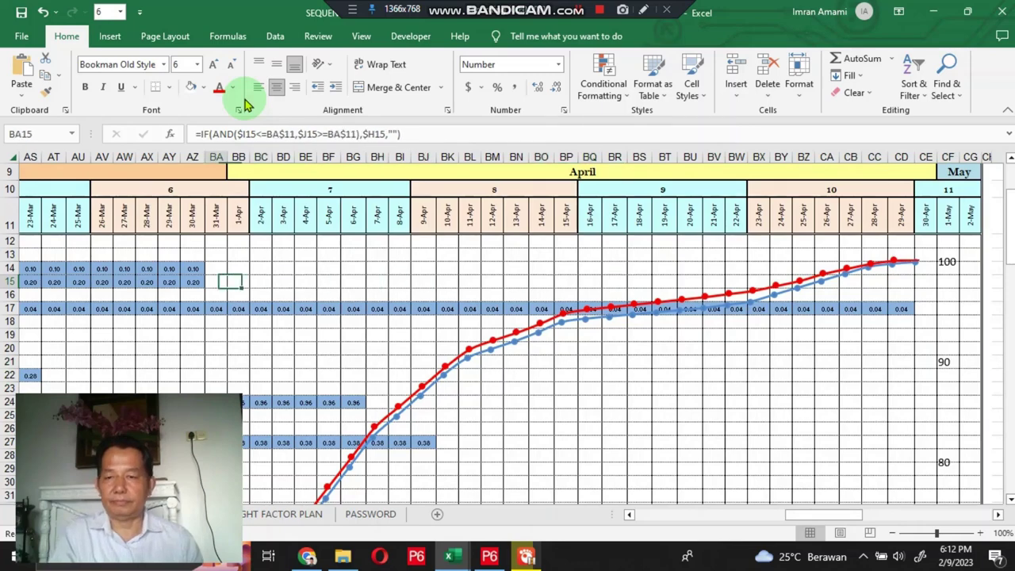
key(Left)
key(Left)
key(Left)
key(Left)
key(Left)
key(Left)
key(Left)
key(Left)
key(Left)
key(Left)
key(Left)
key(Left)
key(Left)
key(Left)
key(Left)
key(Left)
key(Left)
key(Left)
key(Left)
key(Left)
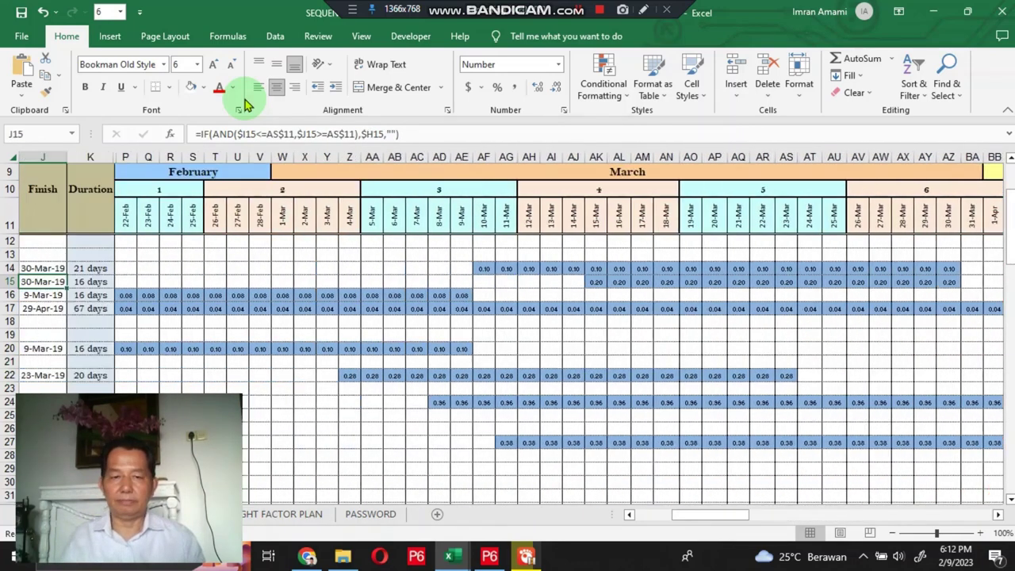